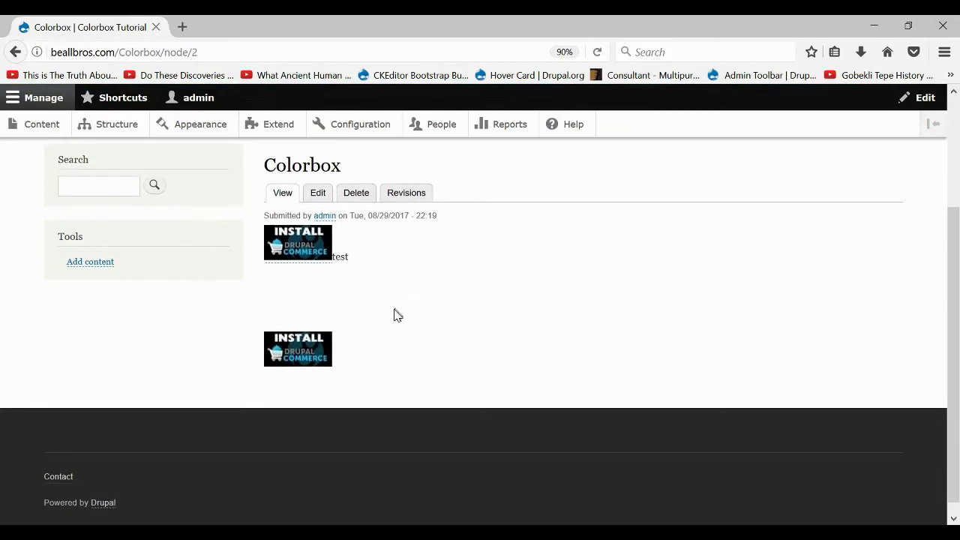
- Preview the second and first thumbnails in the Colorbox lightbox, closing each overlay
scroll(396, 315, up, 1)
scroll(396, 315, up, 1)
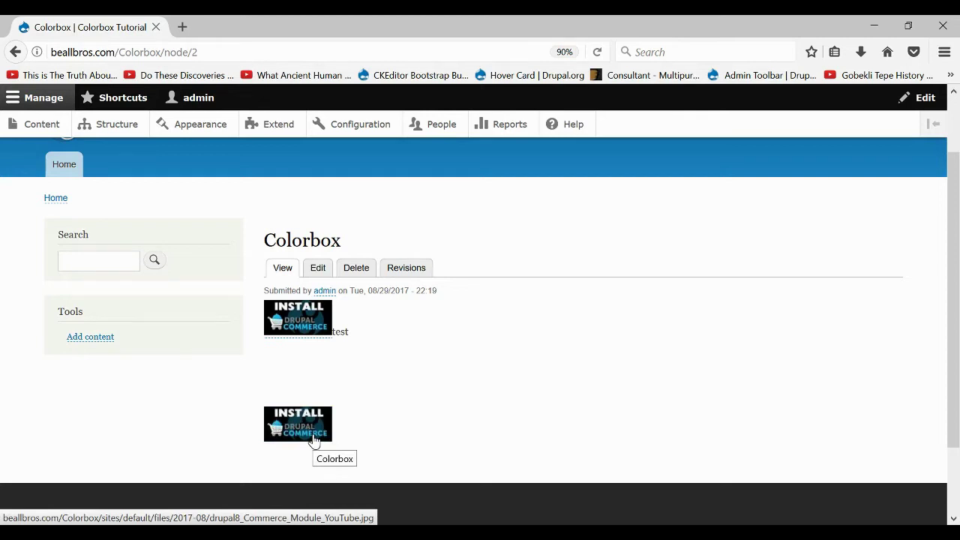
click(313, 441)
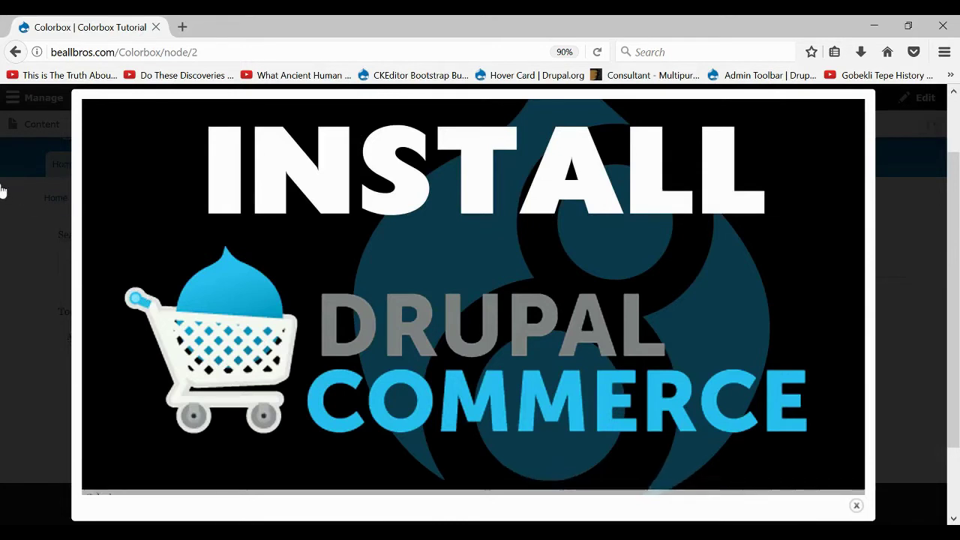
click(11, 222)
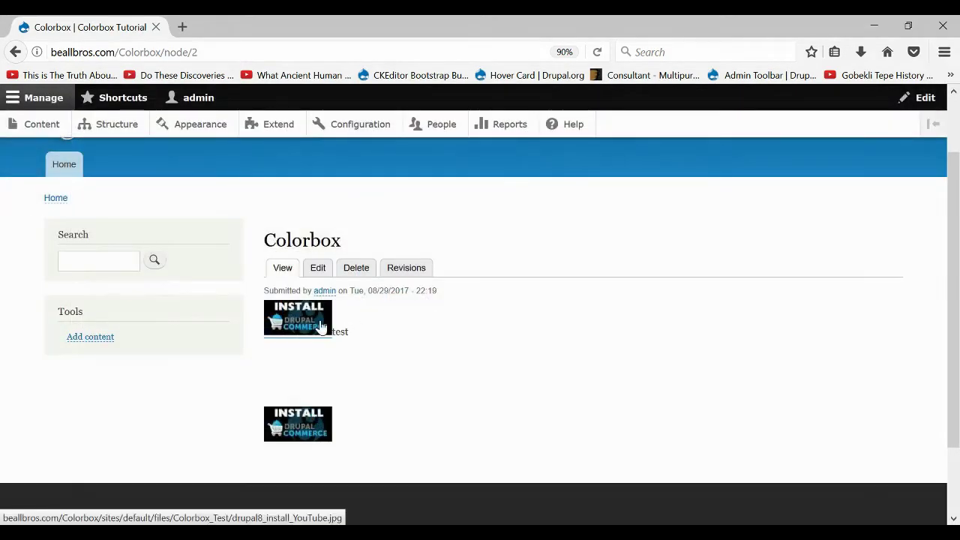
click(320, 327)
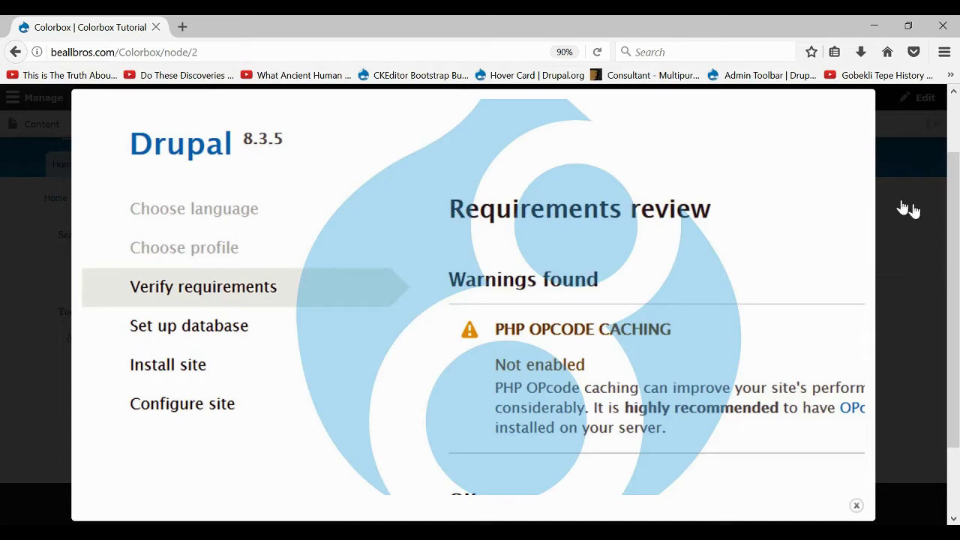
click(2, 242)
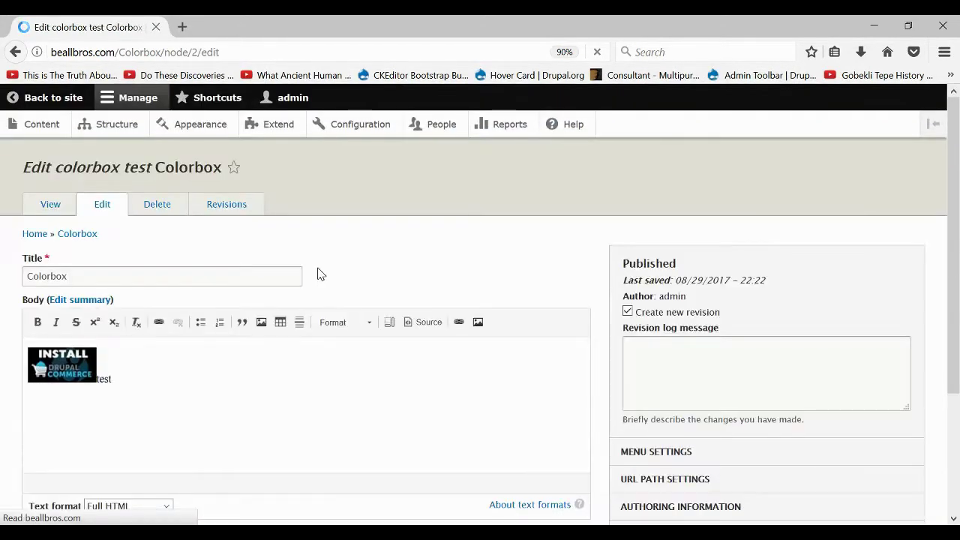
- Open the IMCE file manager from the Body field and close it without choosing a file
scroll(259, 278, down, 4)
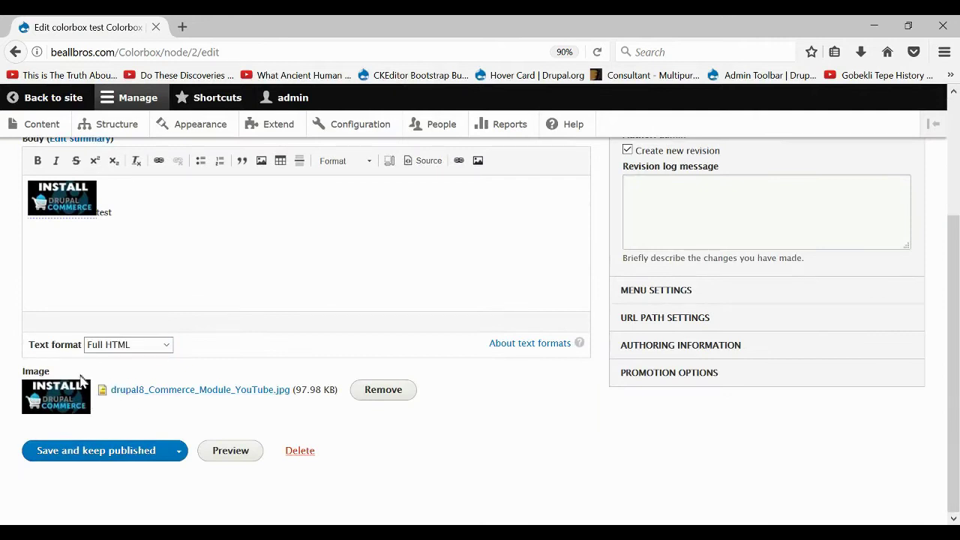
scroll(81, 379, up, 2)
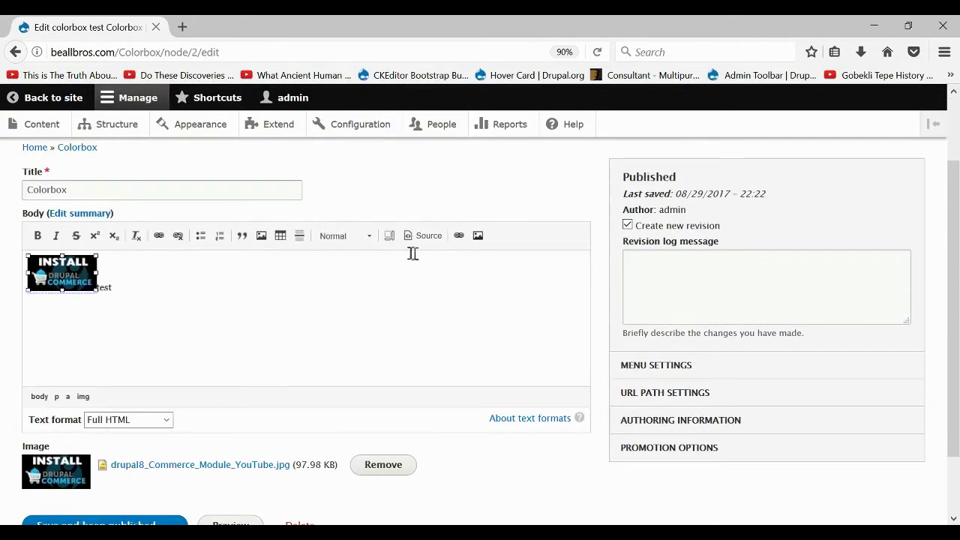
click(459, 237)
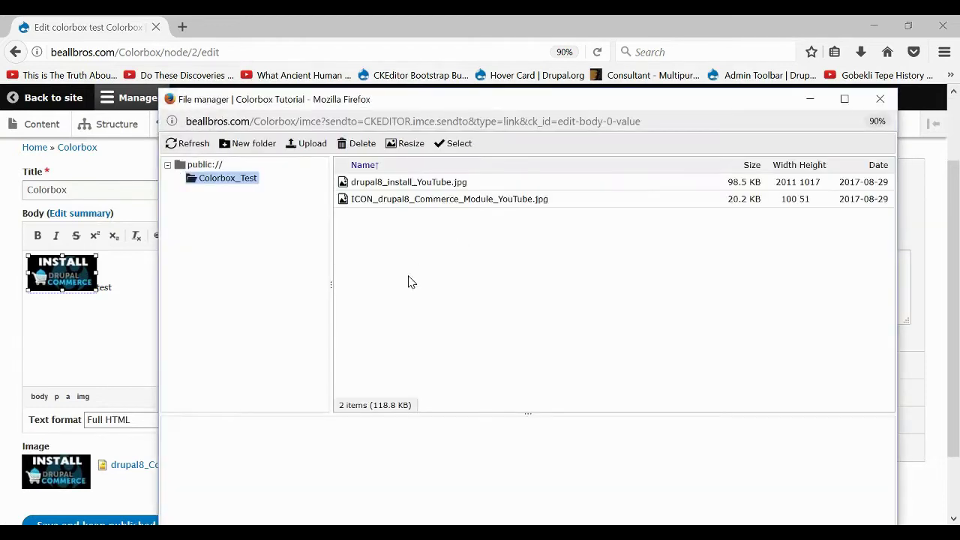
click(880, 100)
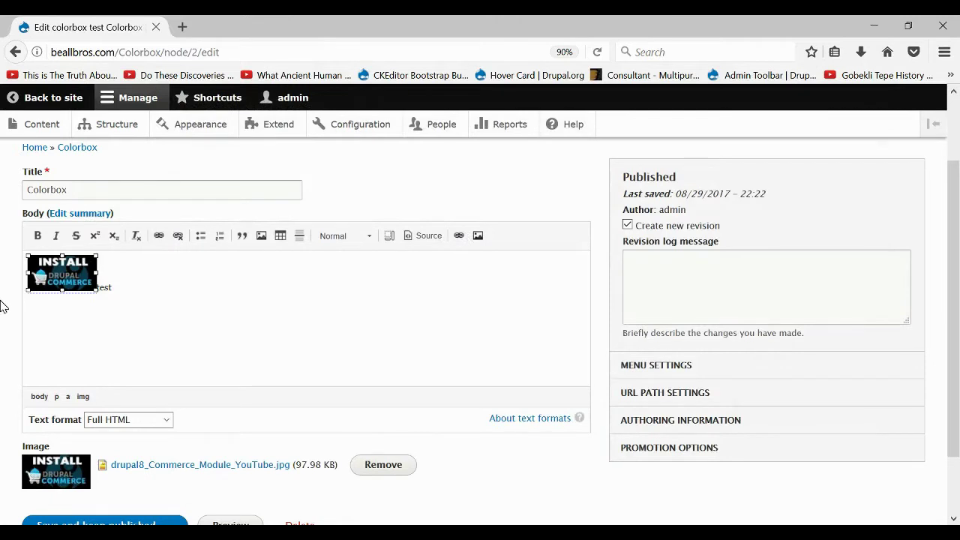
scroll(1, 240, down, 2)
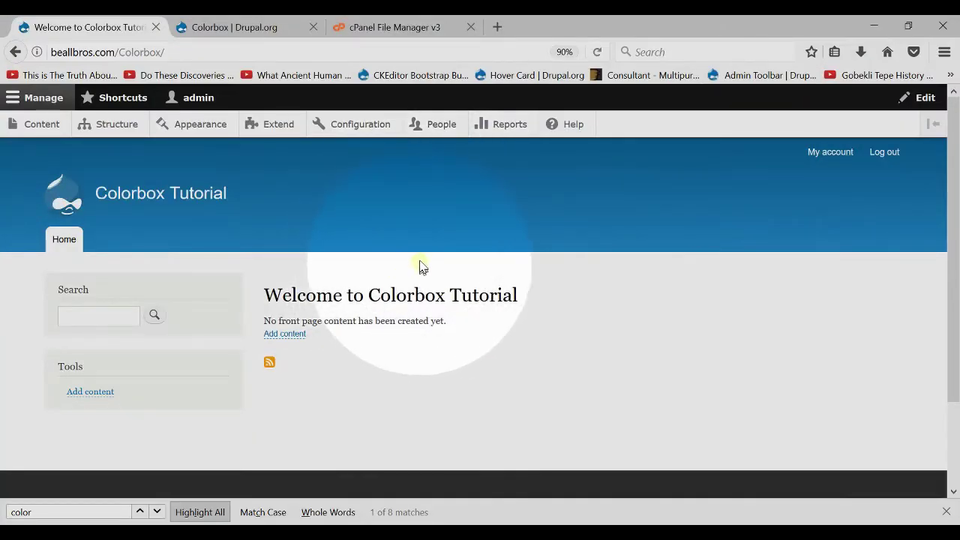
- On the Colorbox project page, open the 8.x-1.4 release in a new tab
click(258, 22)
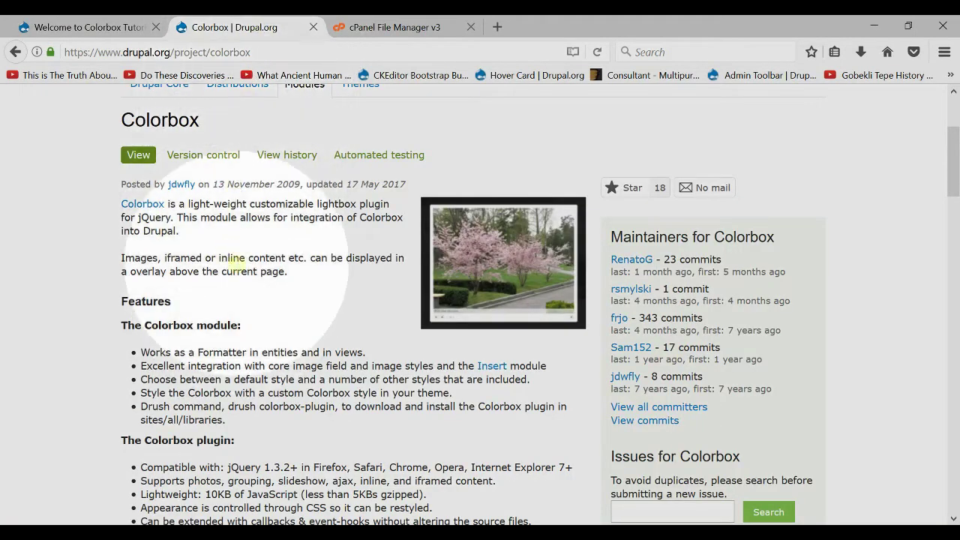
scroll(234, 262, down, 4)
scroll(237, 268, down, 10)
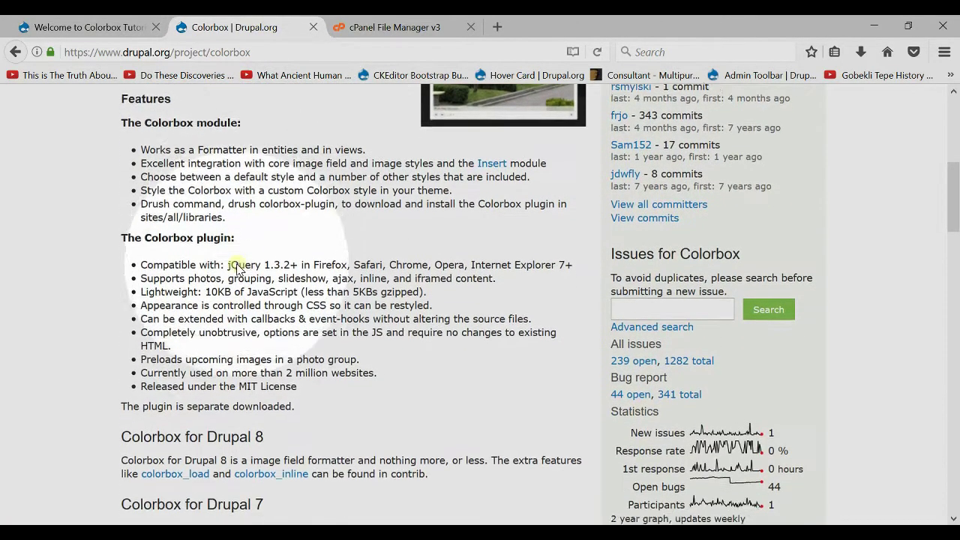
scroll(239, 266, down, 18)
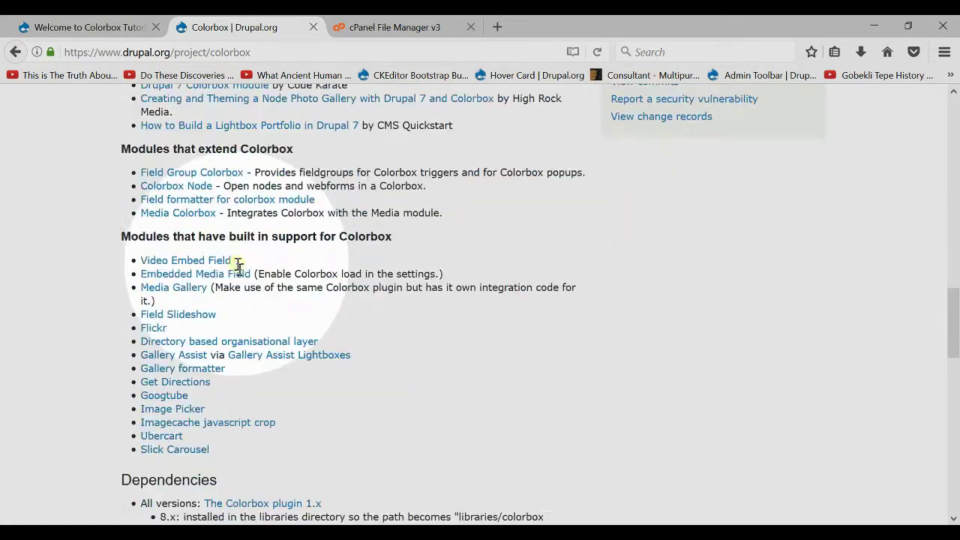
scroll(239, 266, down, 5)
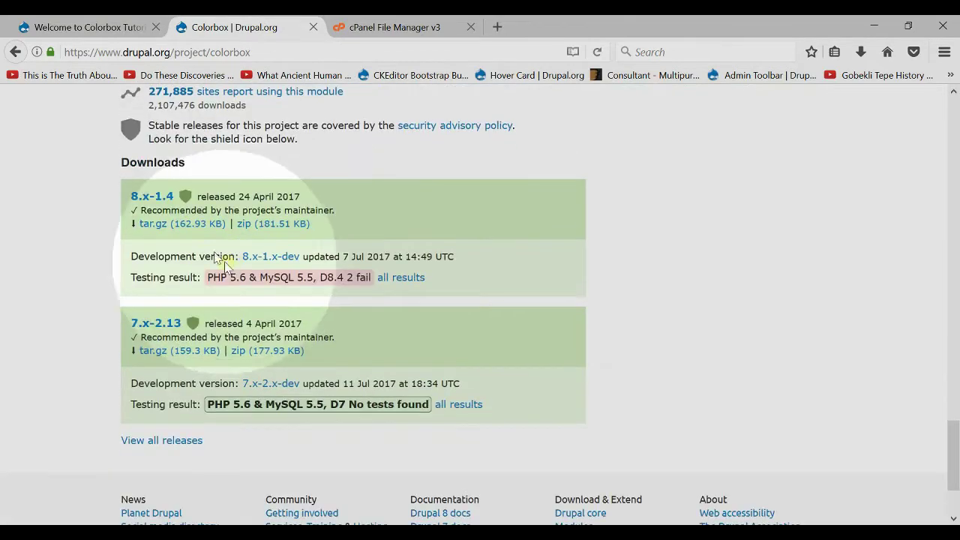
right_click(152, 196)
right_click(153, 196)
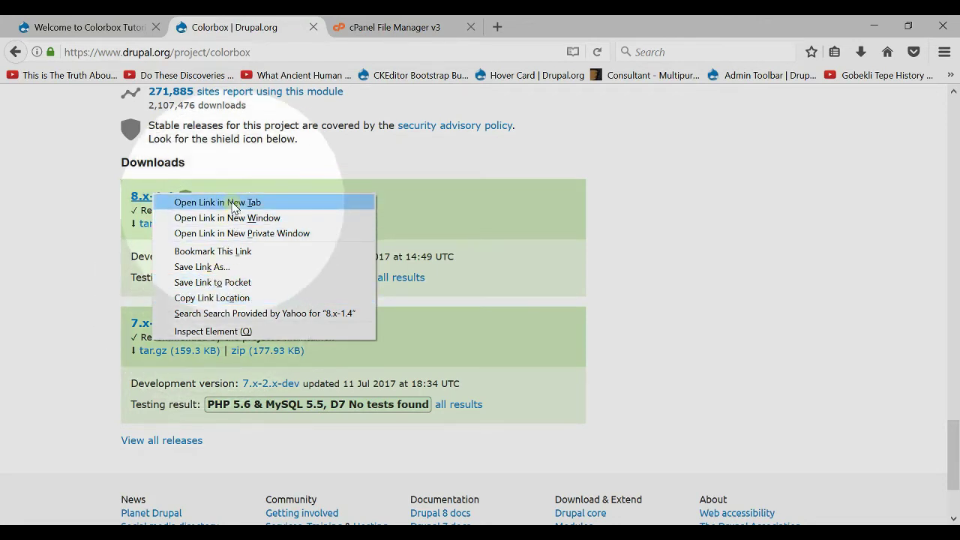
click(233, 202)
- Highlight the Colorbox plugin 1.x dependency and the libraries/colorbox install path in the requirements
scroll(200, 248, up, 4)
scroll(200, 248, up, 6)
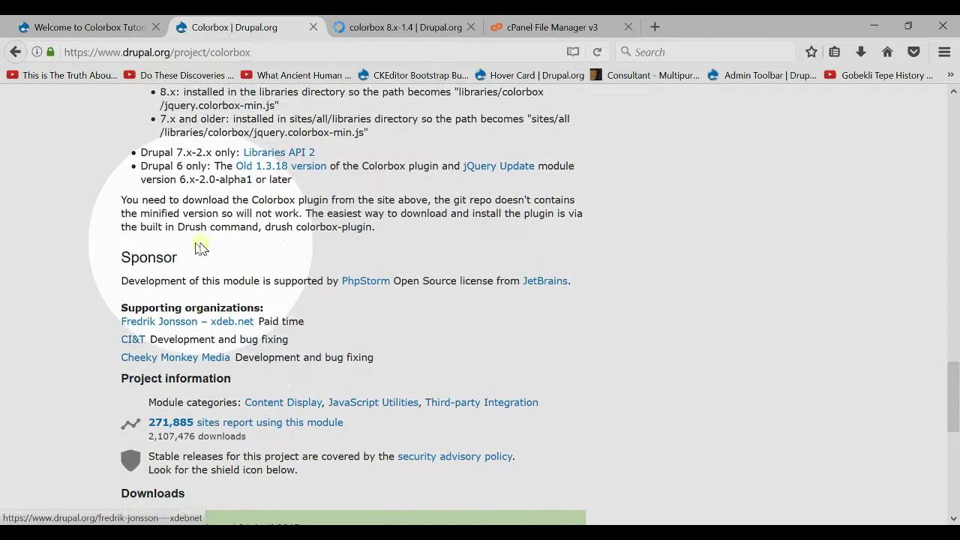
scroll(200, 248, up, 2)
scroll(230, 285, down, 3)
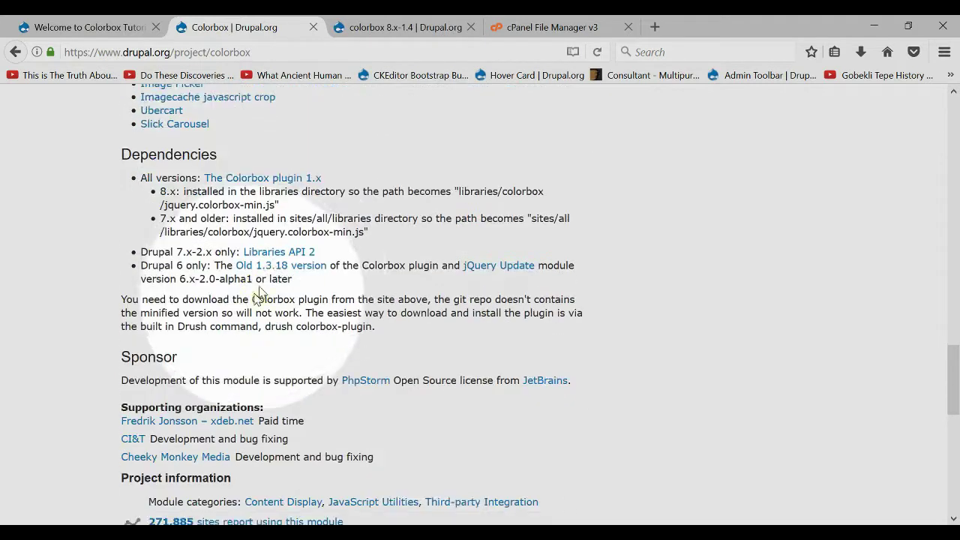
scroll(278, 364, up, 2)
drag(321, 252, 200, 255)
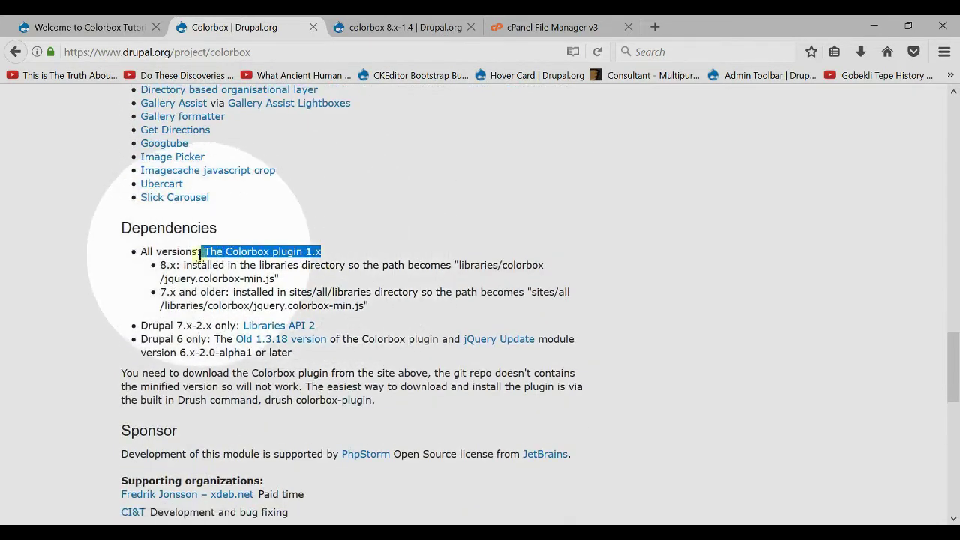
click(360, 248)
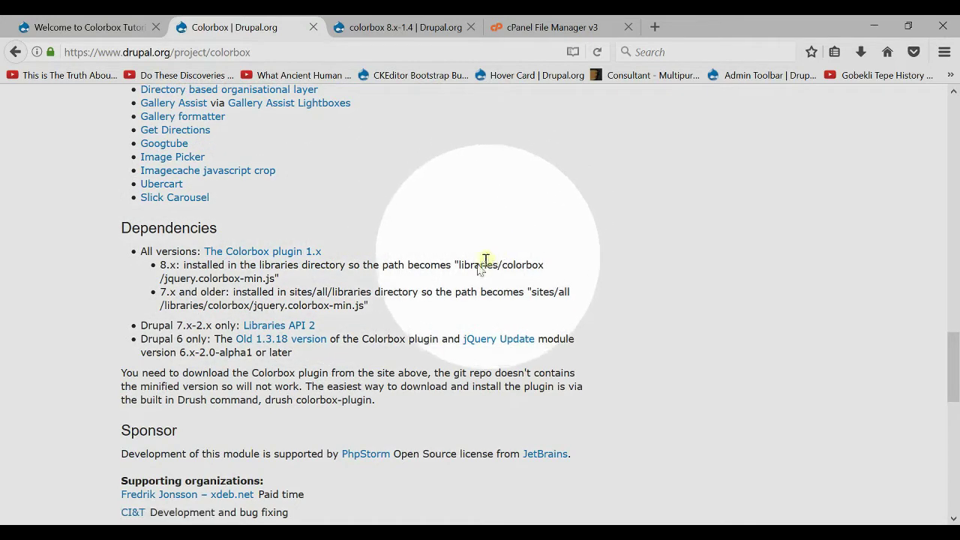
drag(462, 262, 542, 264)
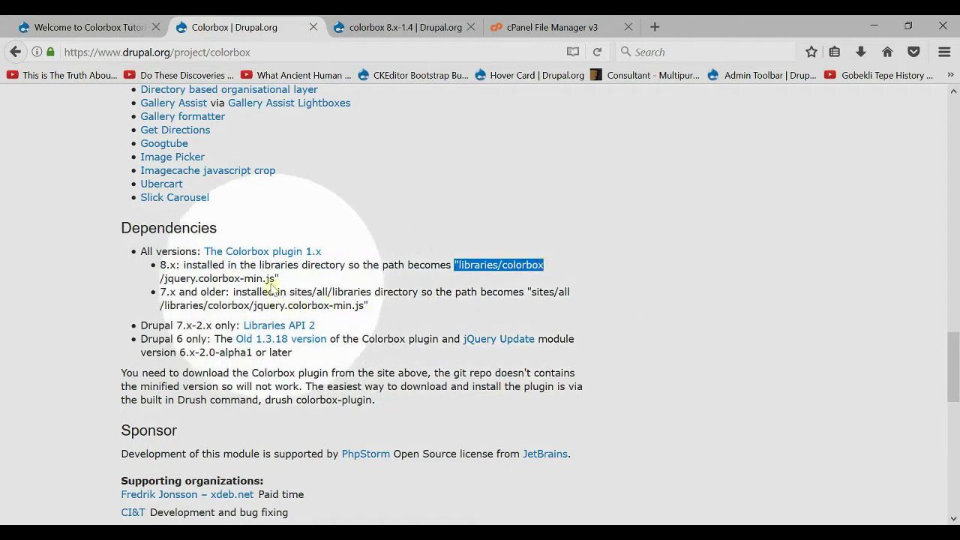
scroll(268, 275, up, 10)
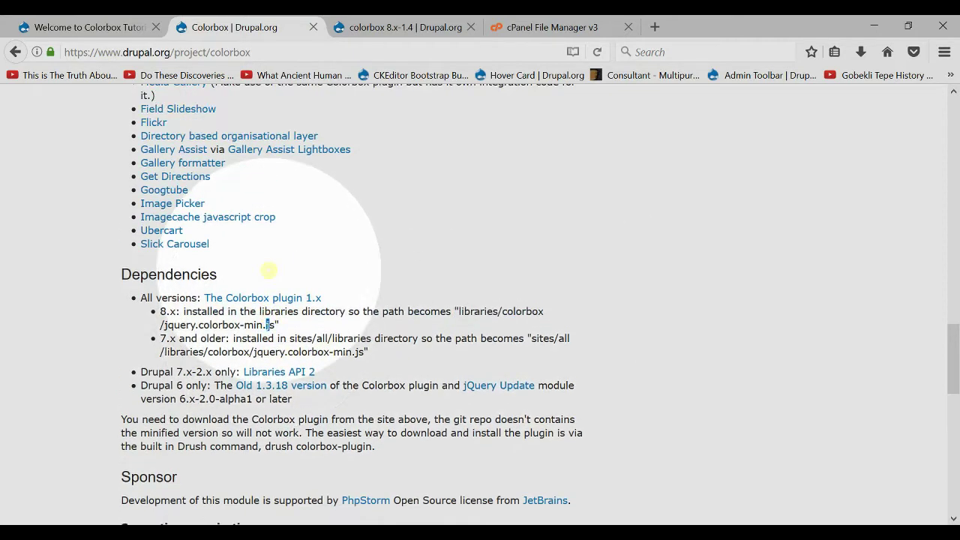
scroll(269, 272, up, 5)
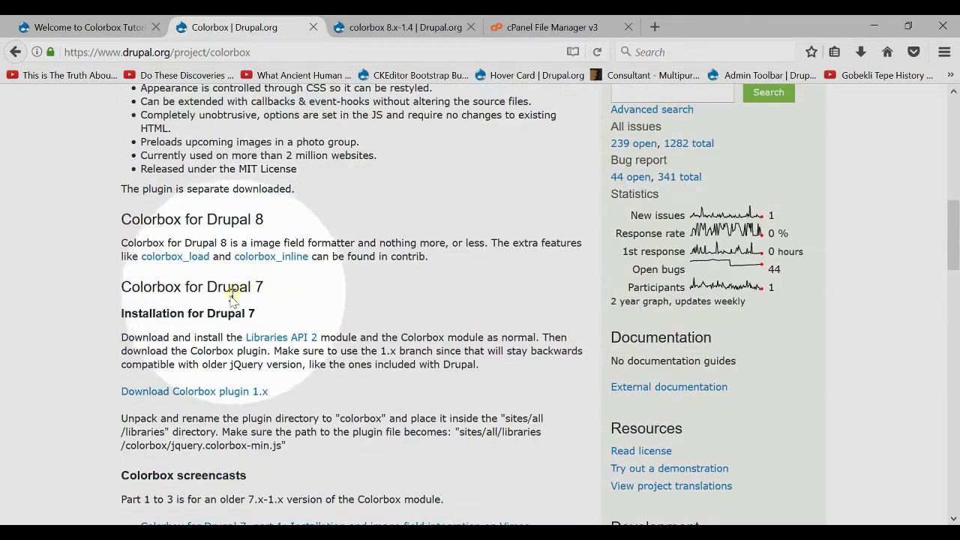
scroll(191, 314, up, 2)
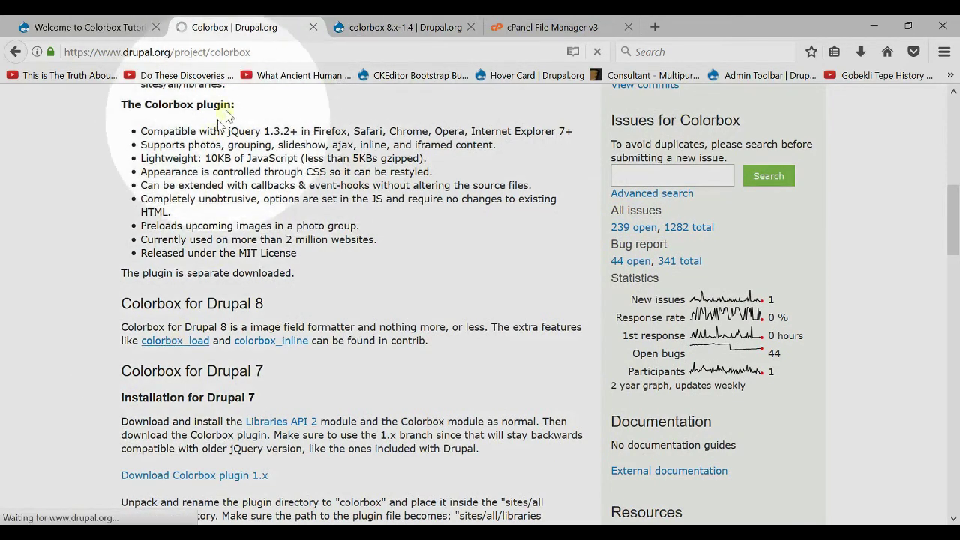
- Copy the 8.x-1.4 tar.gz download link and close the release page
click(352, 24)
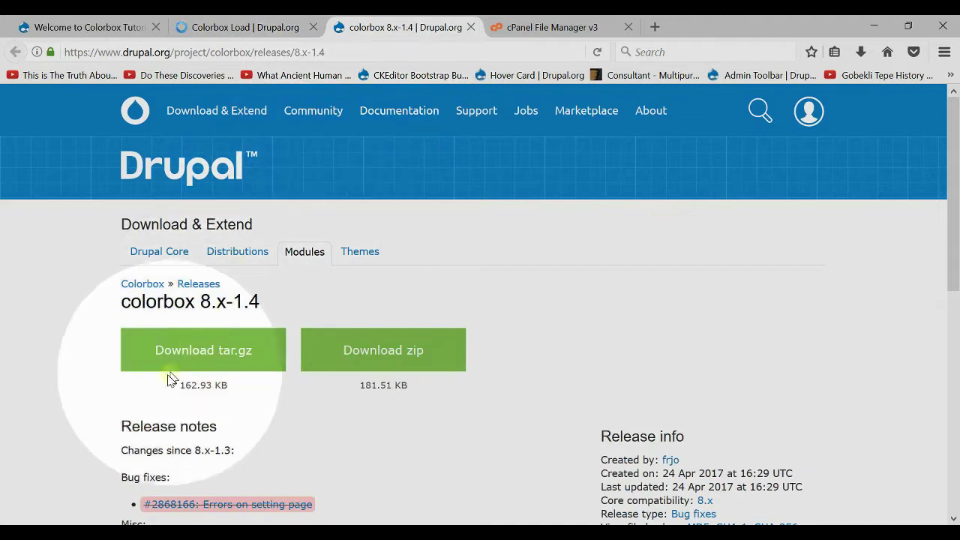
right_click(186, 351)
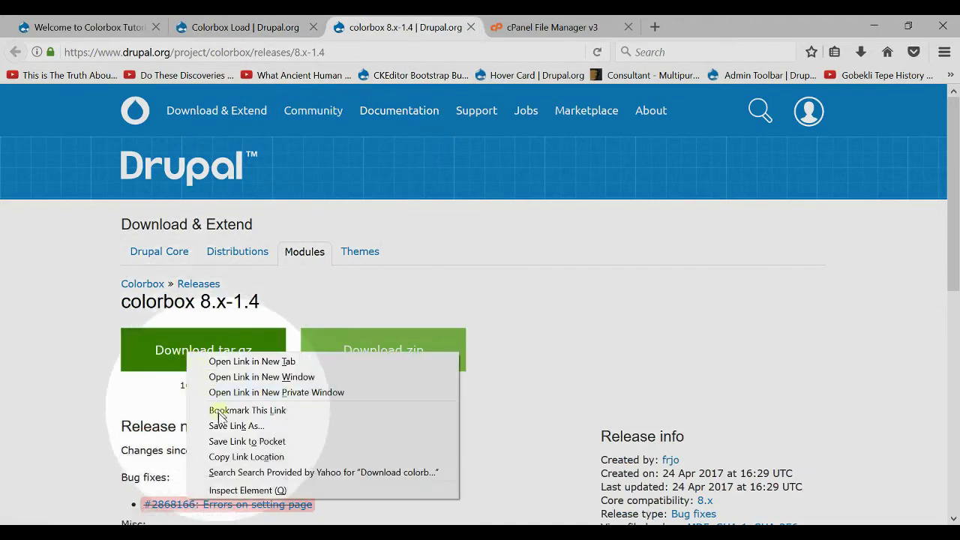
click(238, 463)
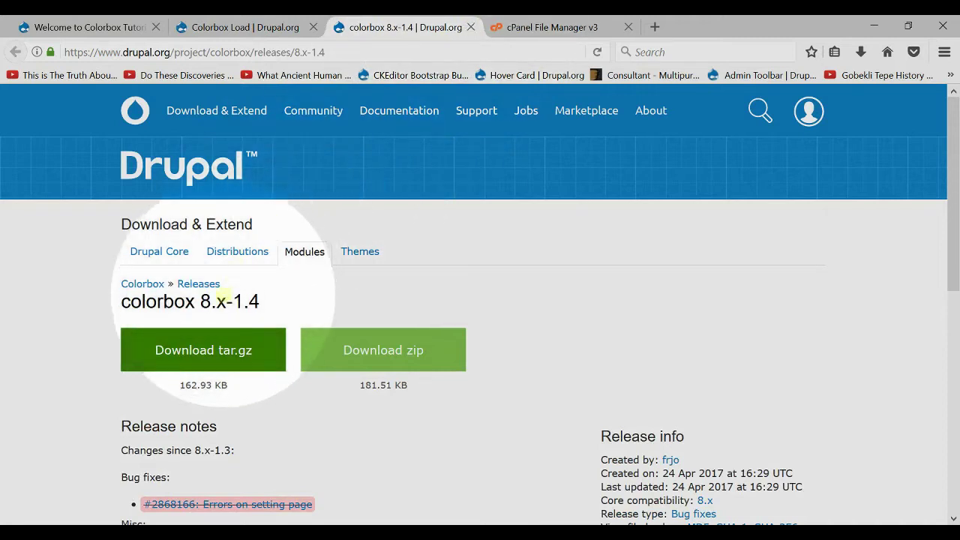
drag(248, 301, 123, 320)
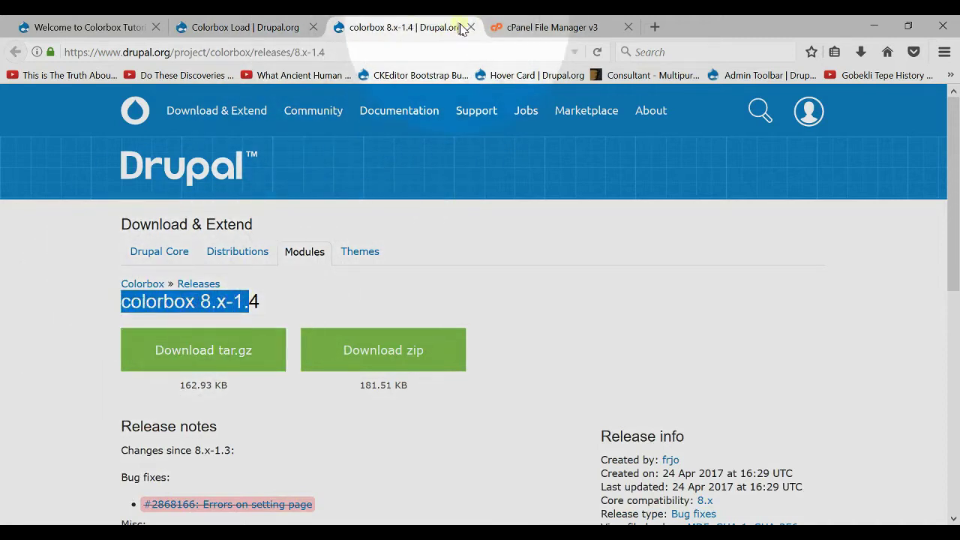
click(471, 27)
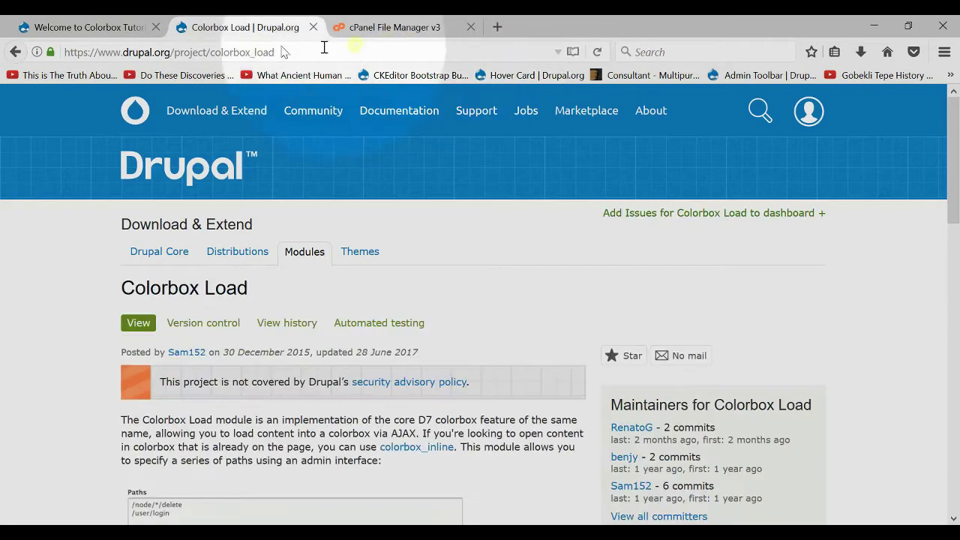
- Install Colorbox from Extend's Install new module form using the pasted colorbox-8.x-1.4.tar.gz URL
click(90, 27)
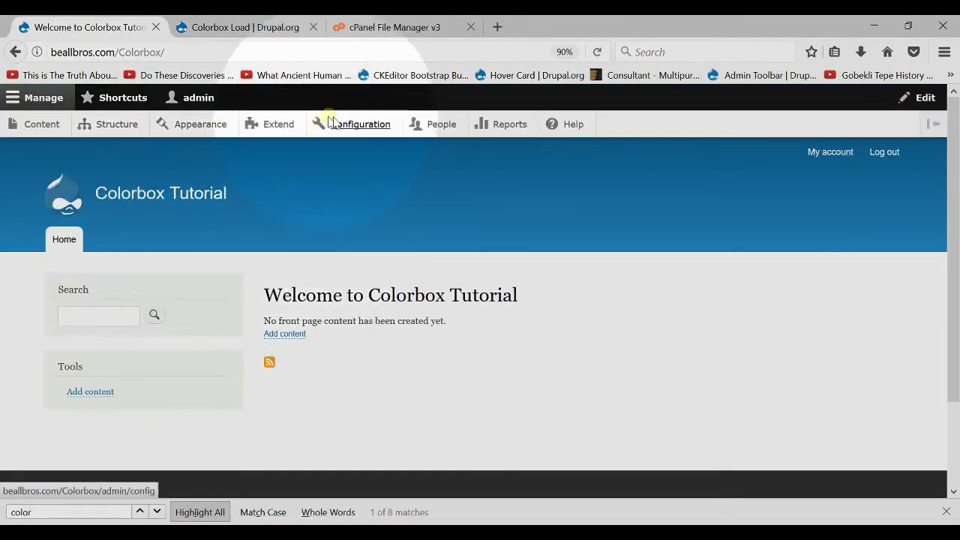
click(359, 125)
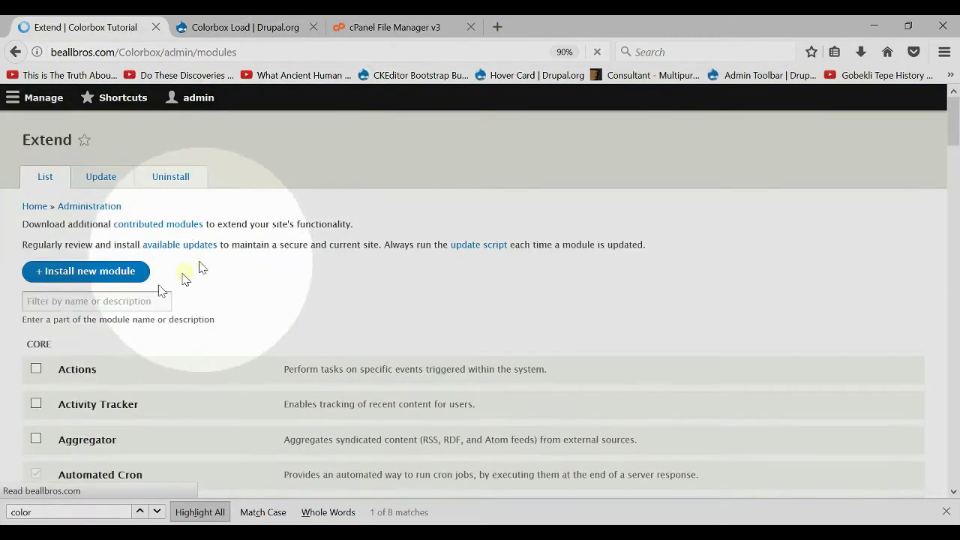
click(115, 275)
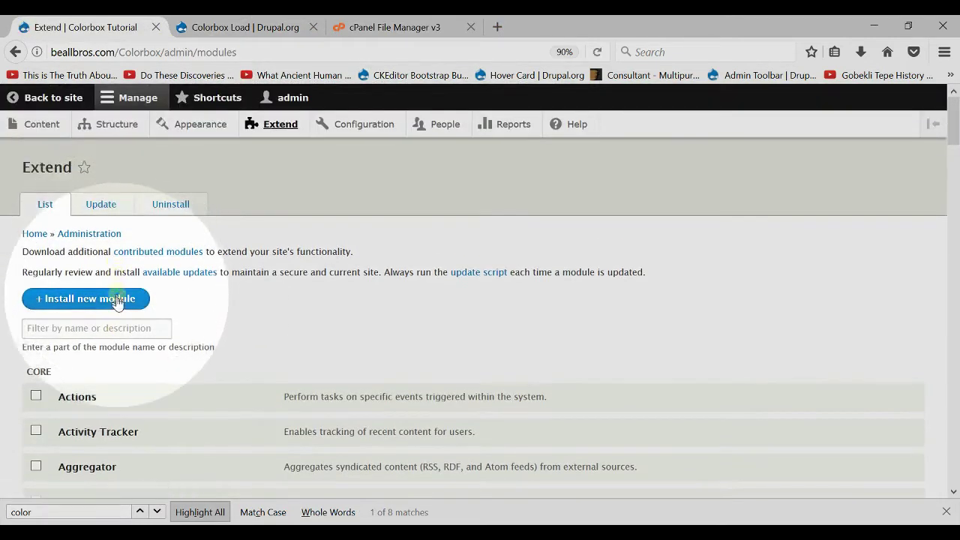
click(116, 300)
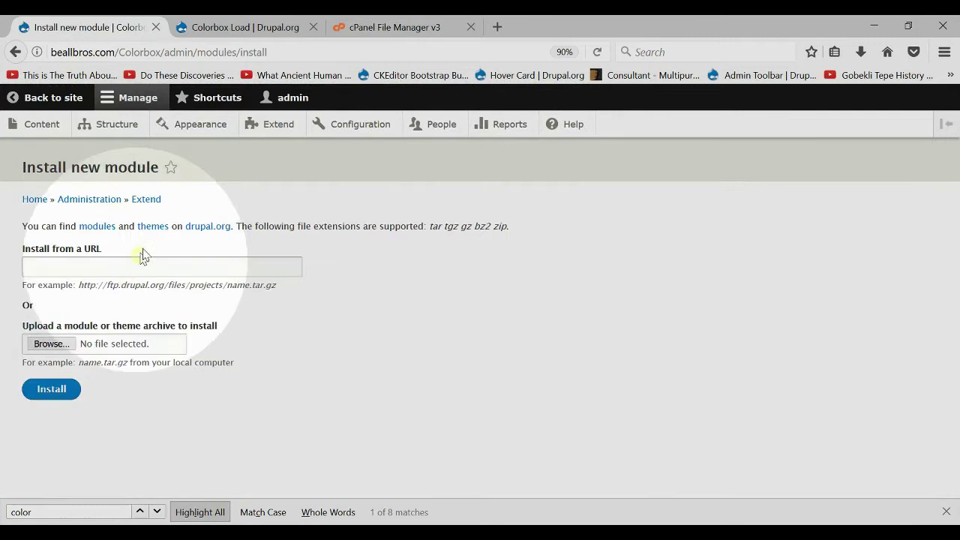
key(ctrl+v)
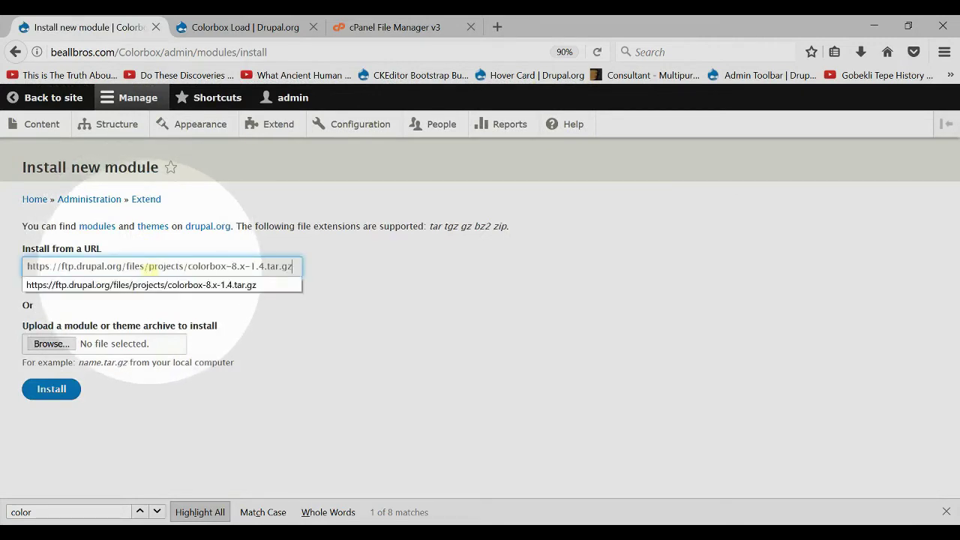
click(59, 392)
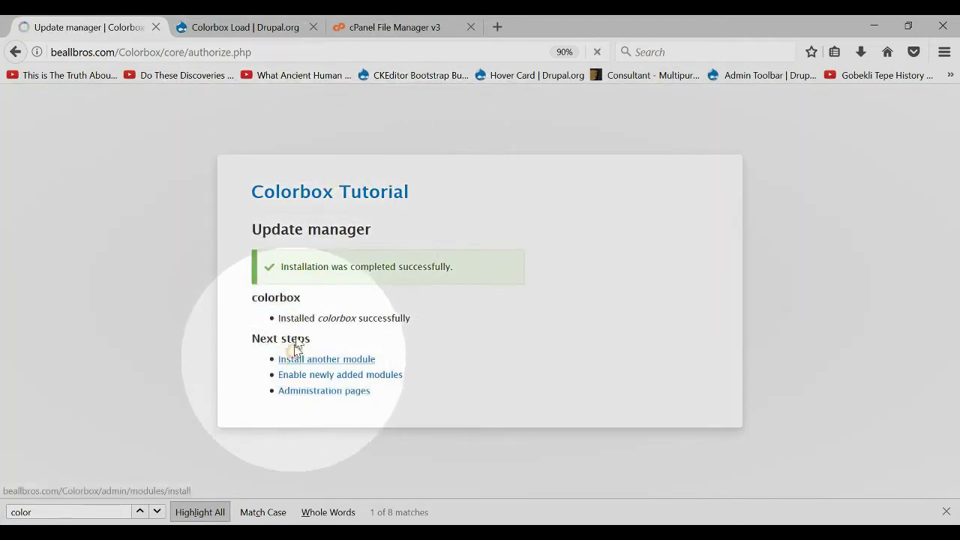
- Open the NG Lightbox project in a new tab and go to its 8.x-1.0-beta3 release
click(296, 352)
click(244, 27)
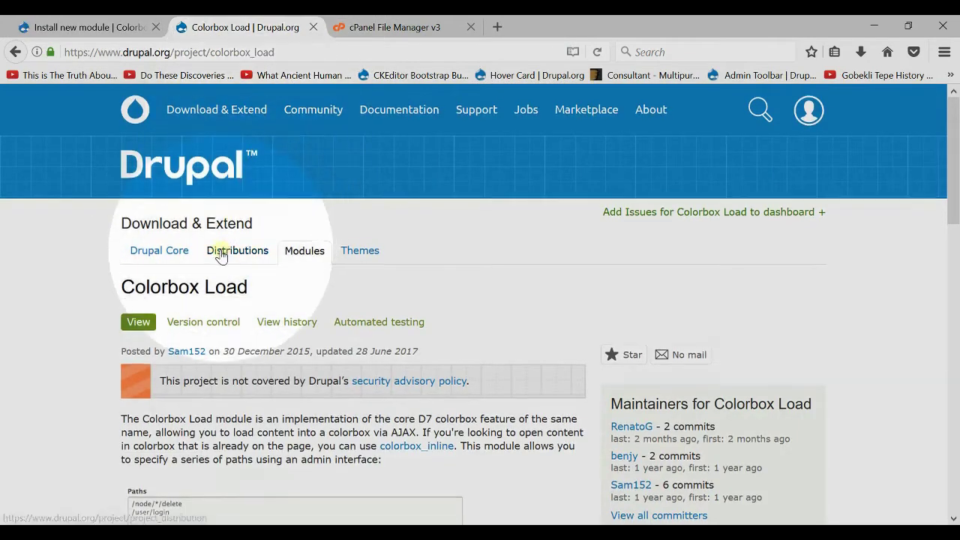
scroll(220, 256, down, 5)
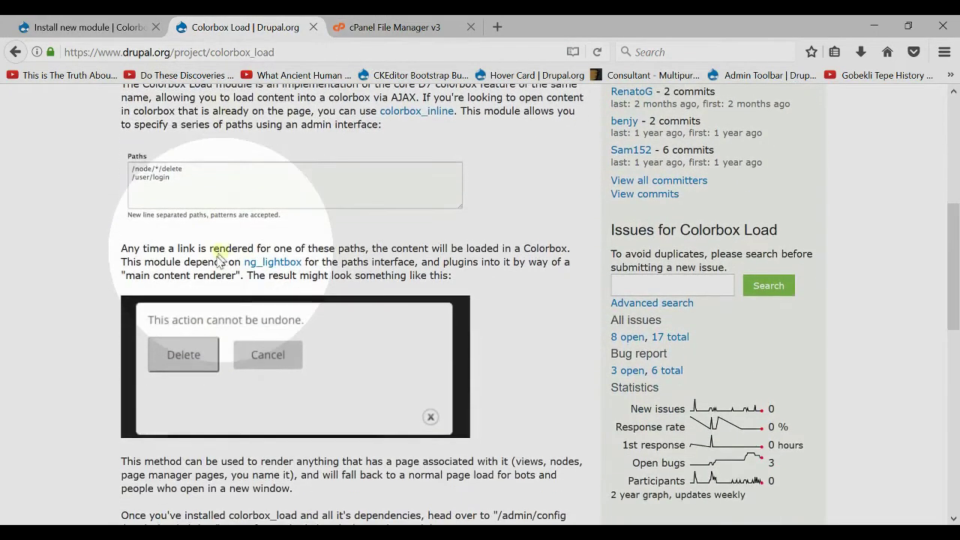
right_click(273, 263)
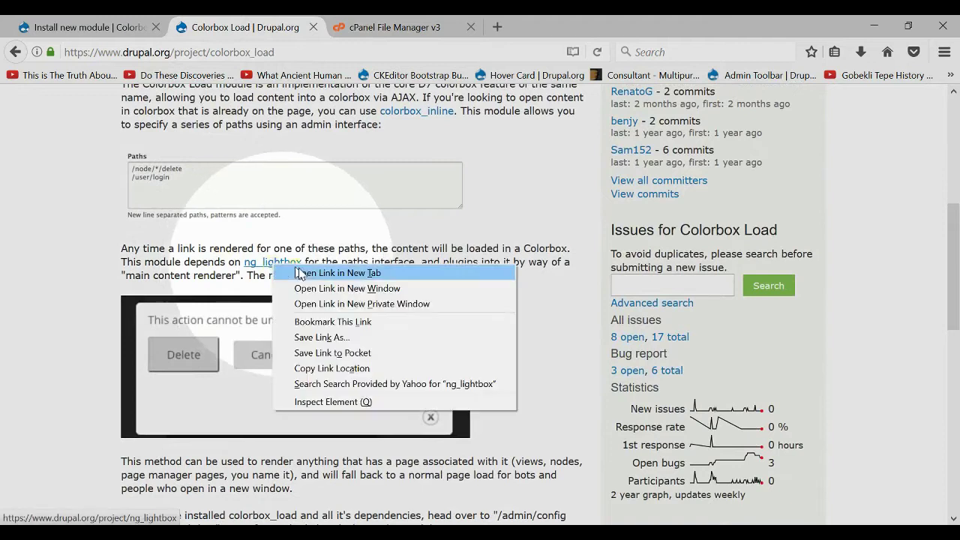
click(302, 273)
scroll(297, 277, down, 7)
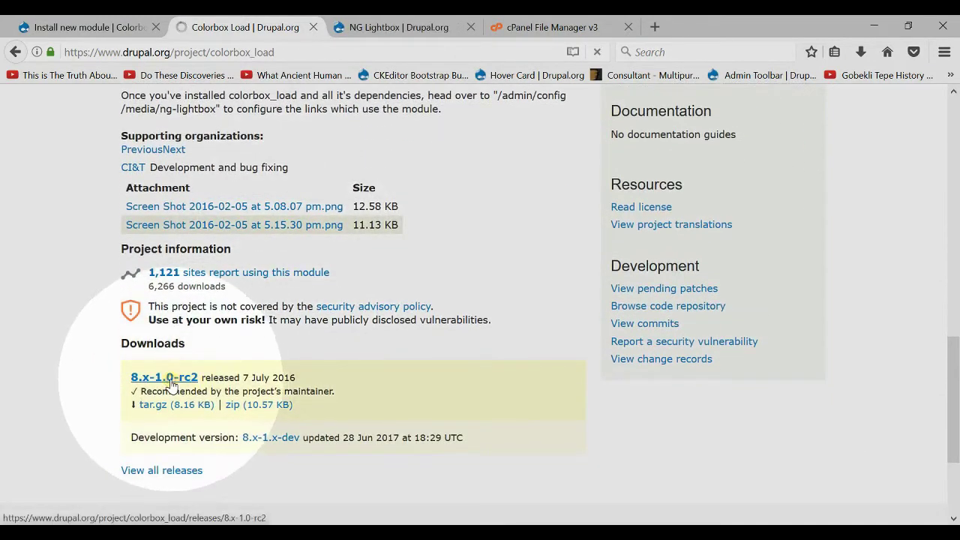
click(375, 28)
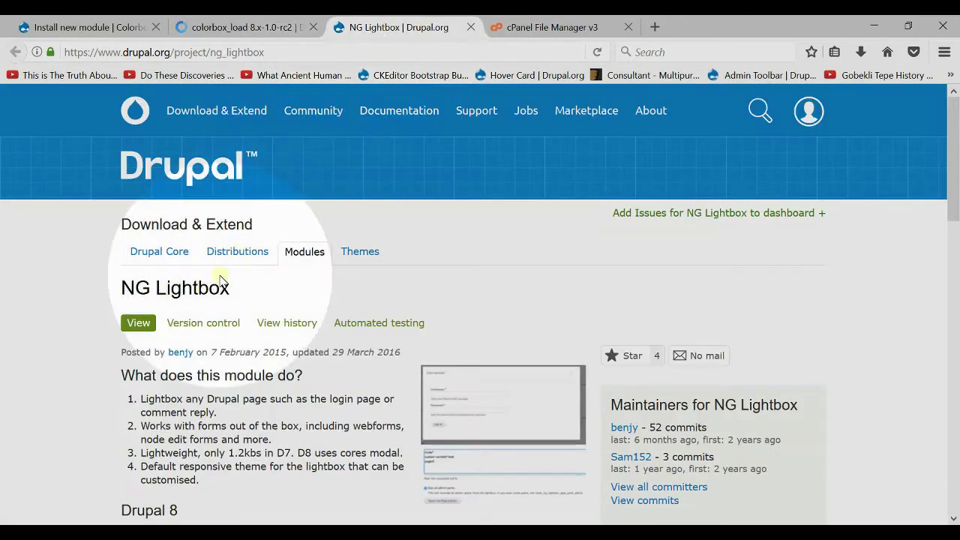
scroll(221, 281, down, 10)
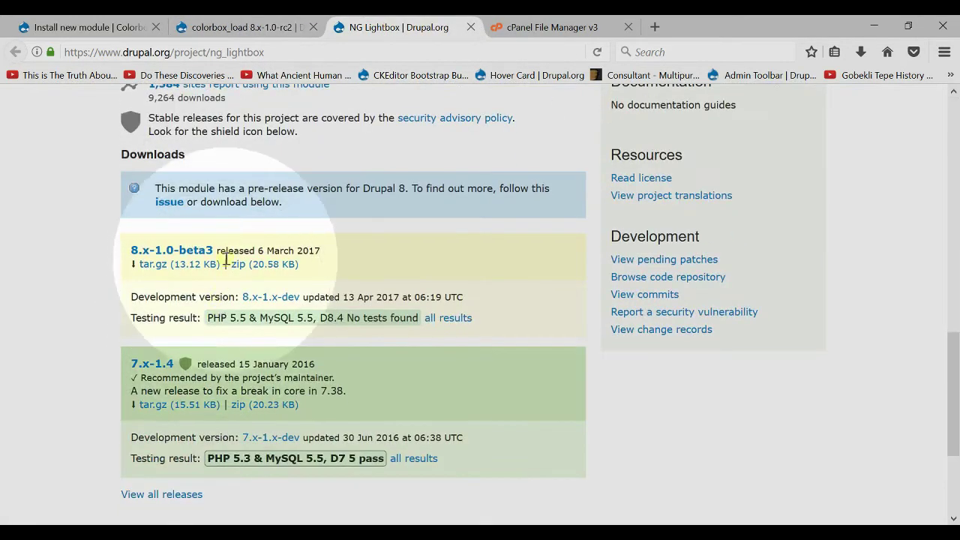
click(174, 251)
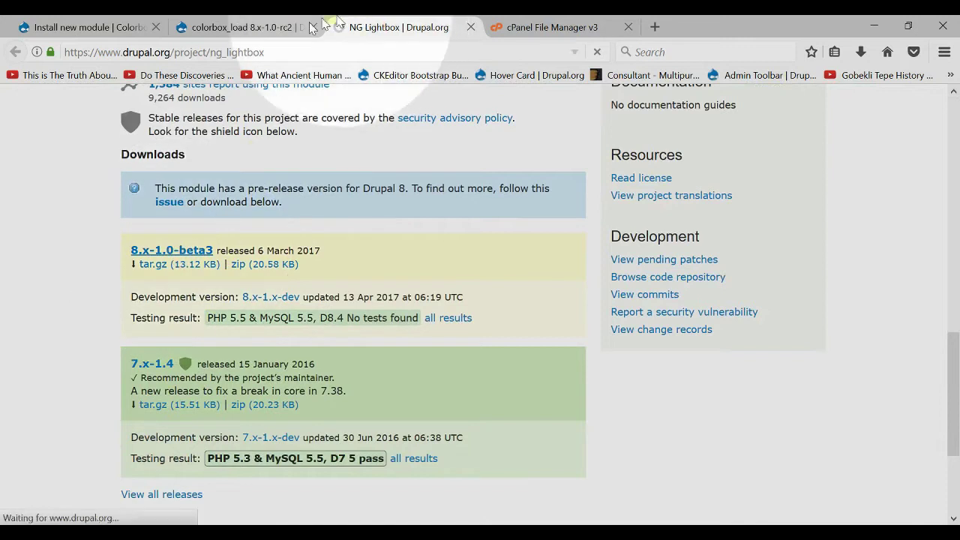
- Copy the colorbox_load 8.x-1.0-rc2 tar.gz download address
click(259, 28)
right_click(211, 354)
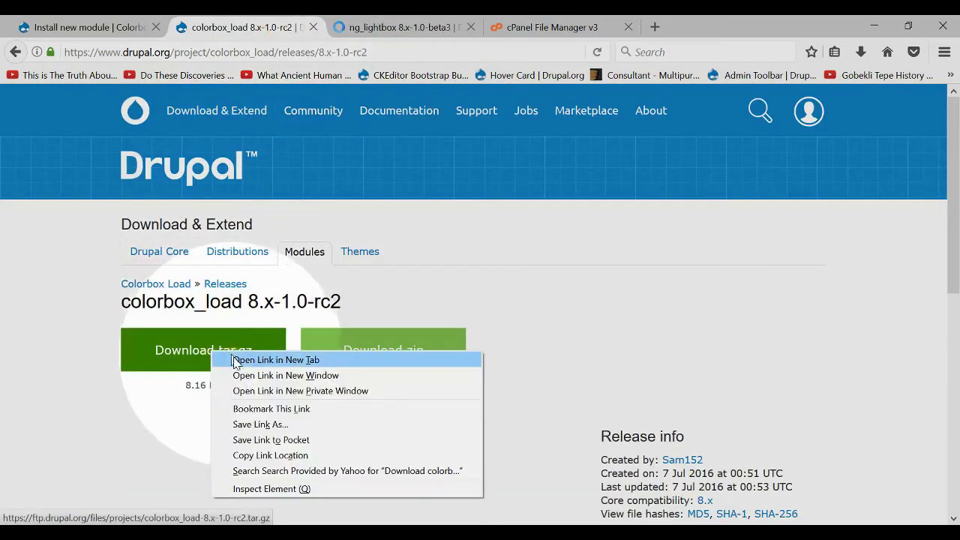
click(281, 456)
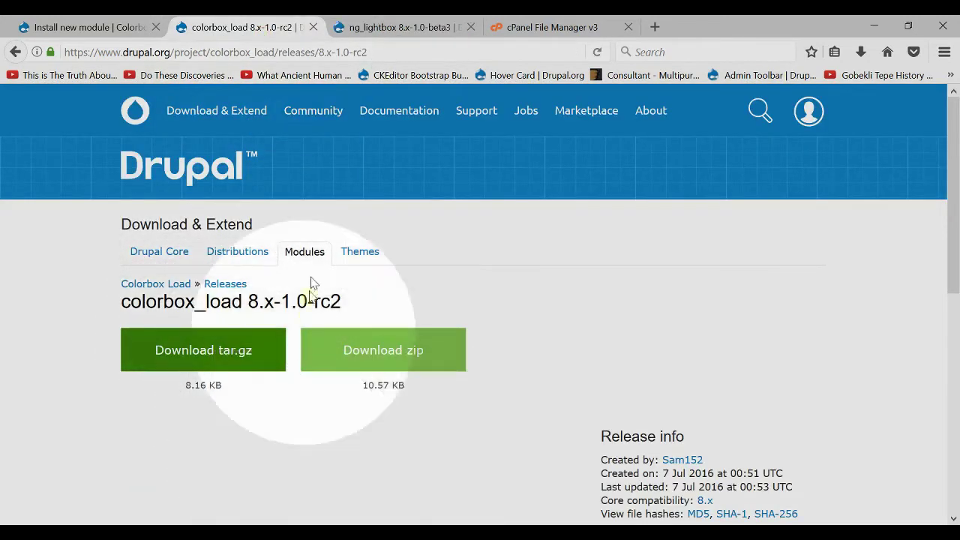
- Install colorbox_load by pasting its tarball URL into Install from a URL
click(84, 27)
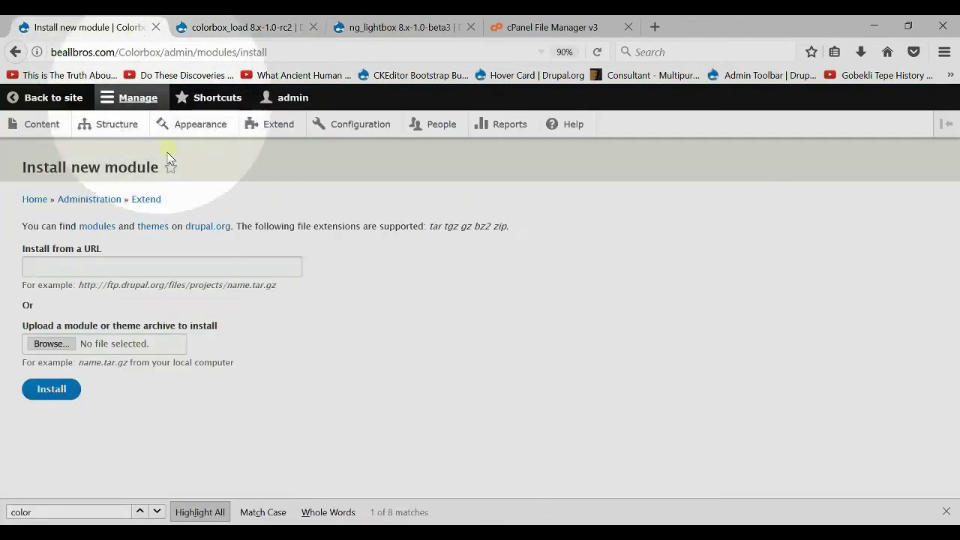
click(160, 267)
key(ctrl+v)
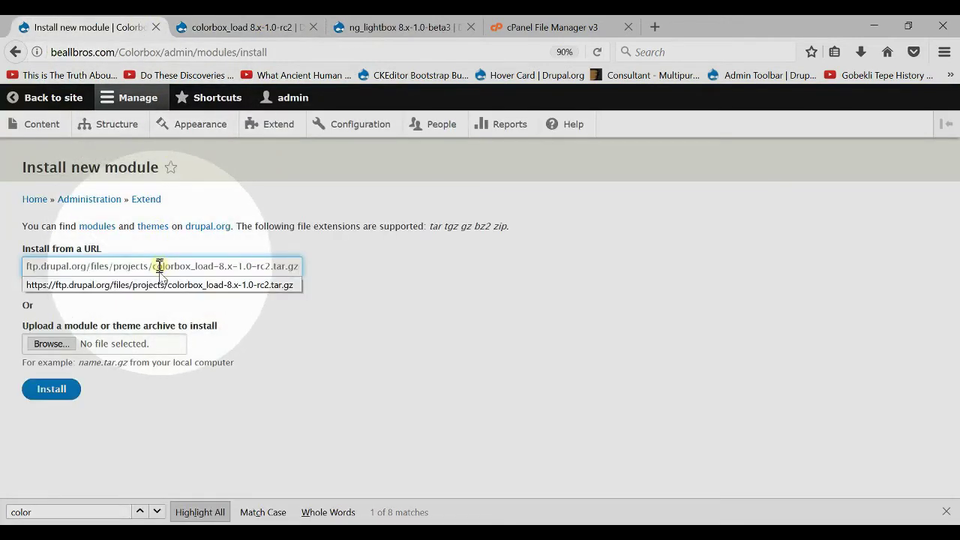
click(56, 390)
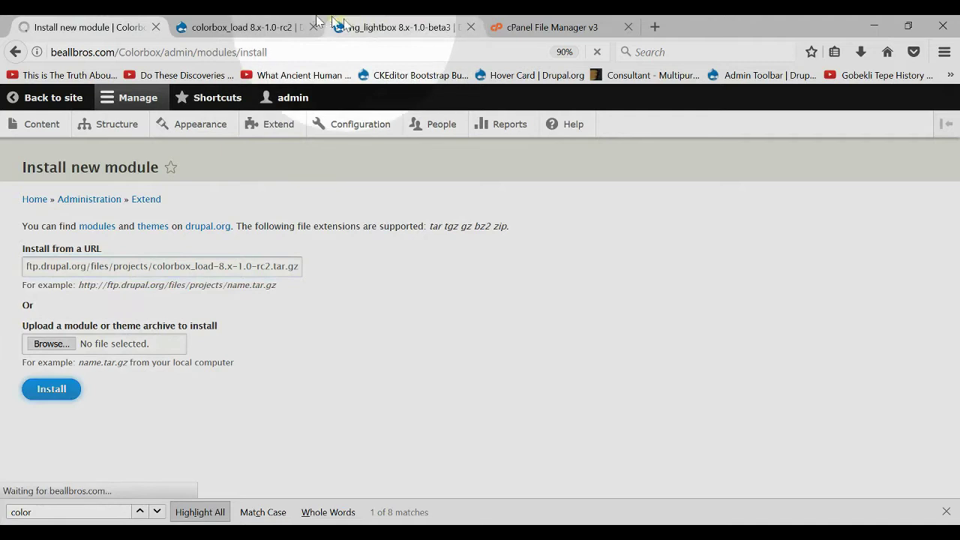
- Copy the ng_lightbox 8.x-1.0-beta3 tar.gz link and submit it for installation
click(298, 24)
click(313, 27)
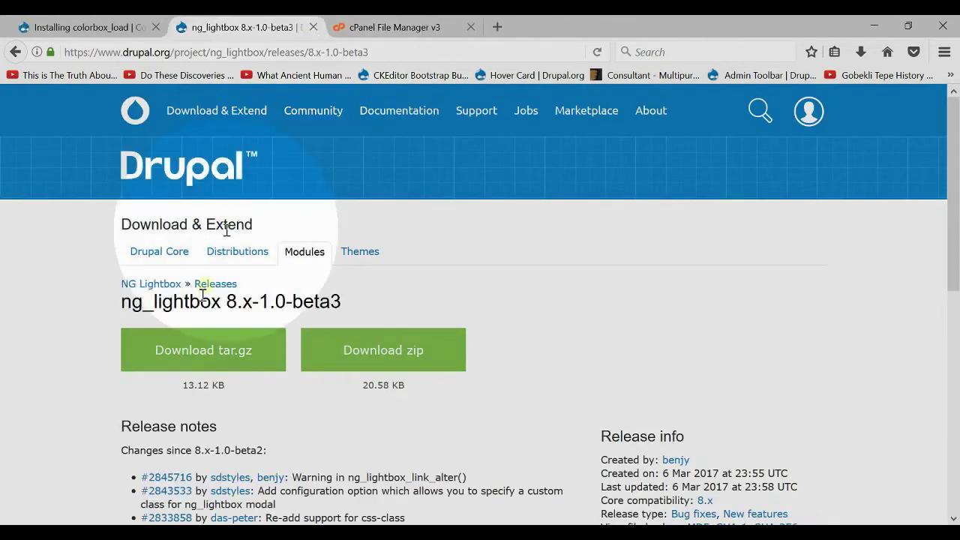
right_click(196, 362)
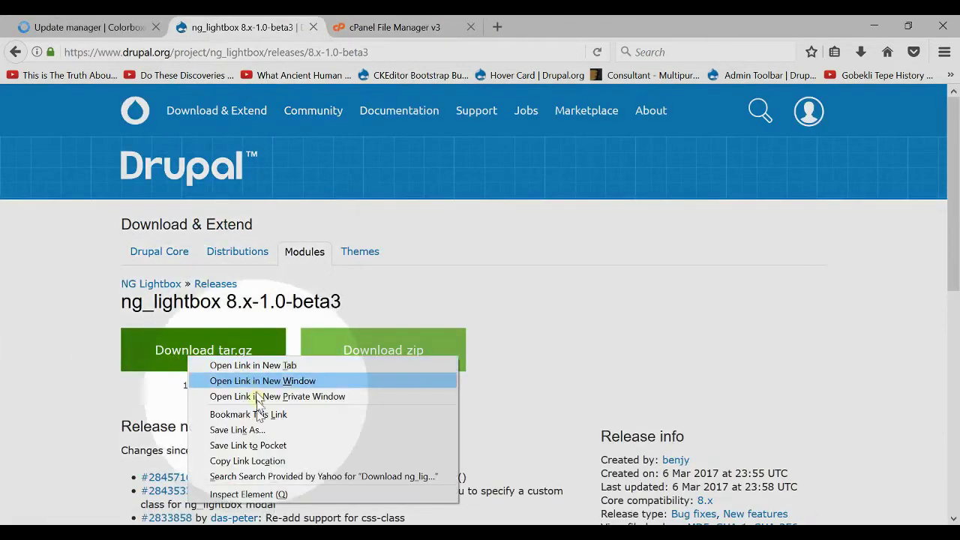
click(262, 459)
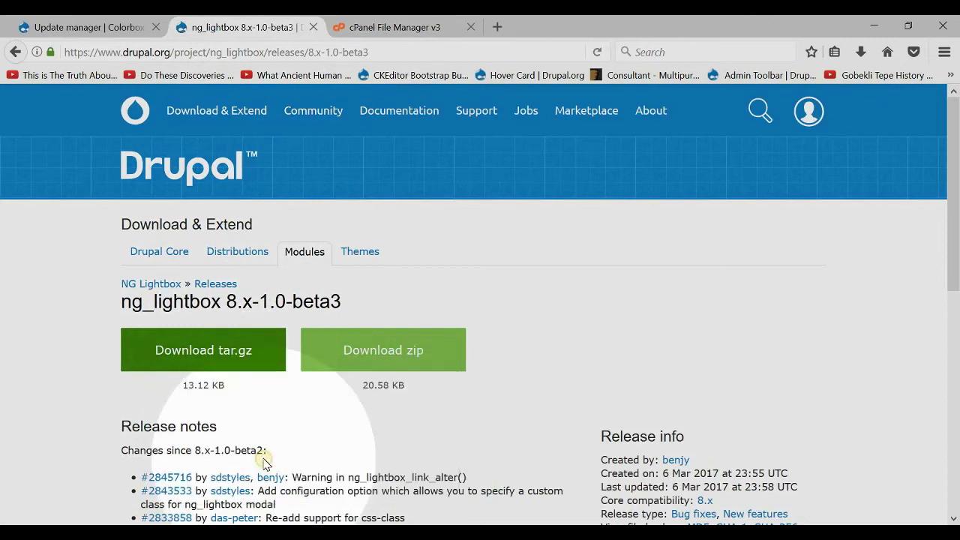
click(107, 23)
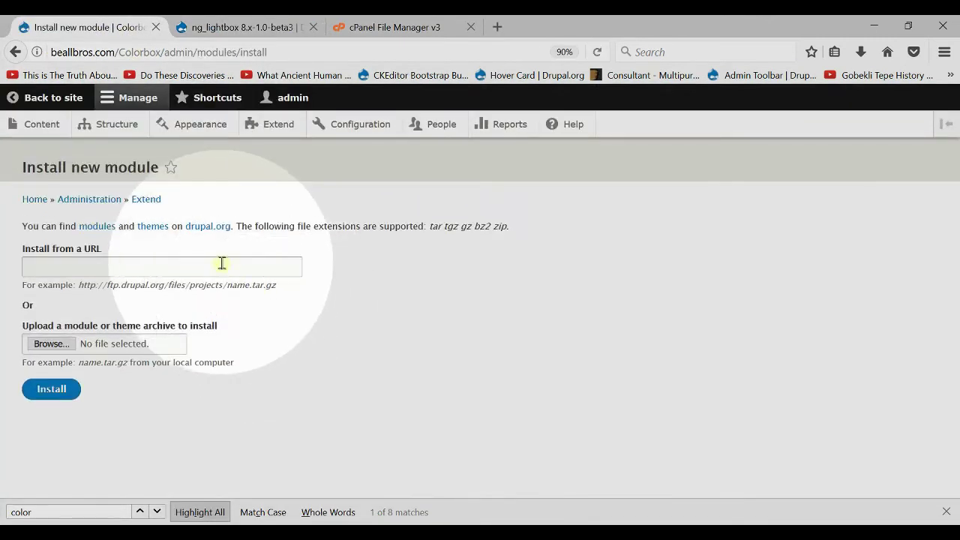
key(ctrl+v)
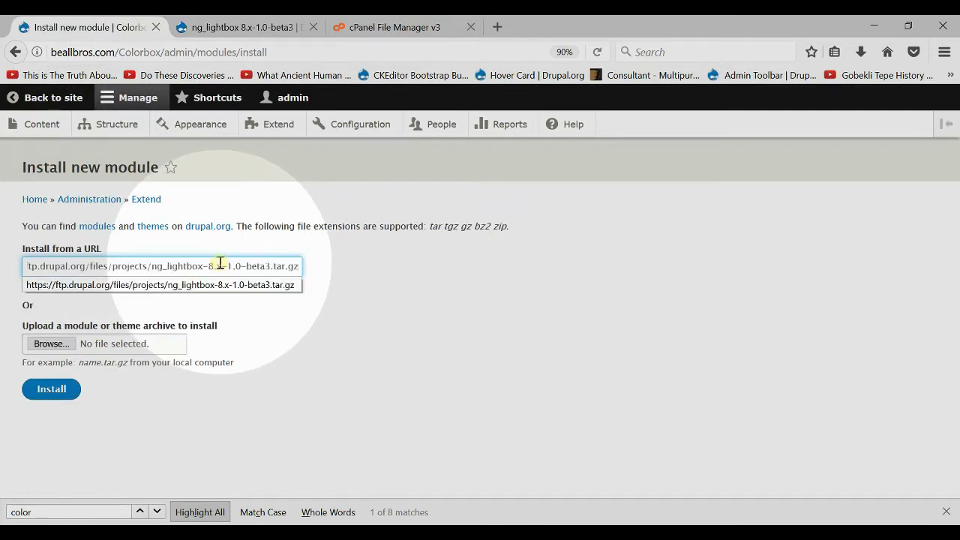
click(52, 390)
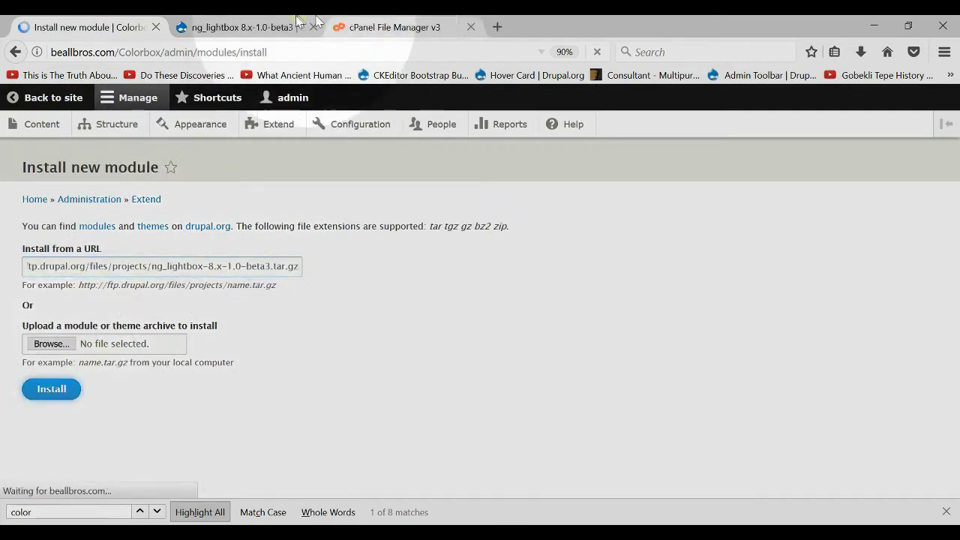
click(270, 27)
click(256, 53)
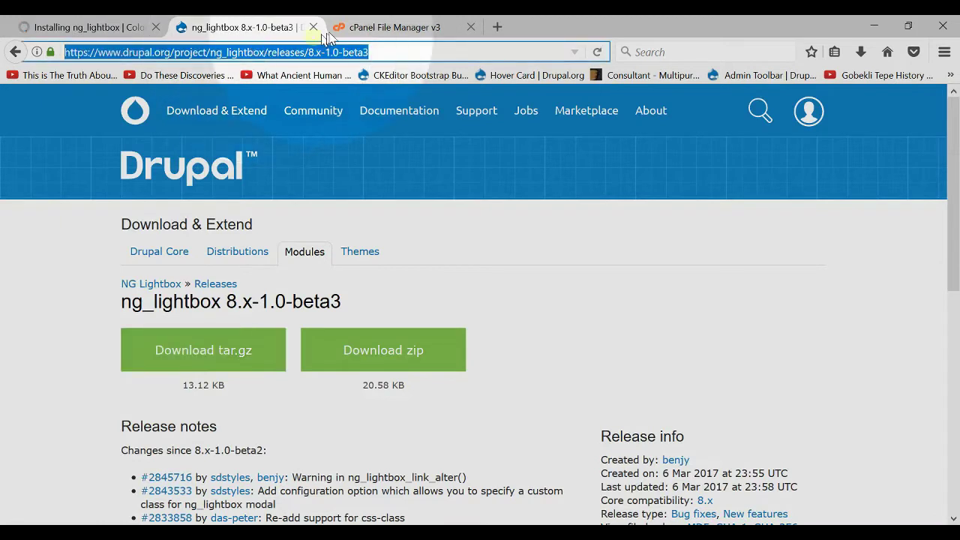
- Reach the IMCE project via the address bar and copy its 8.x-1.6 tar.gz link
click(339, 52)
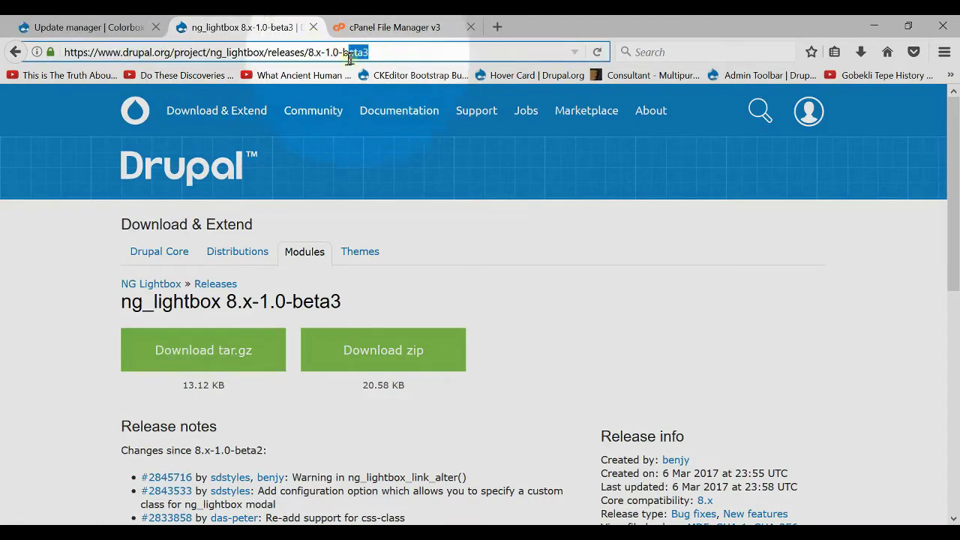
drag(349, 56, 293, 54)
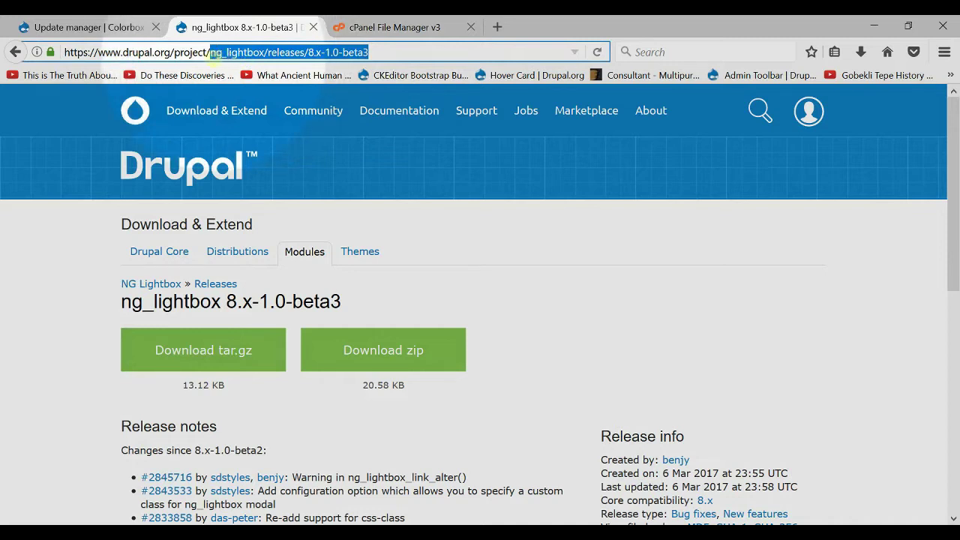
text(imce)
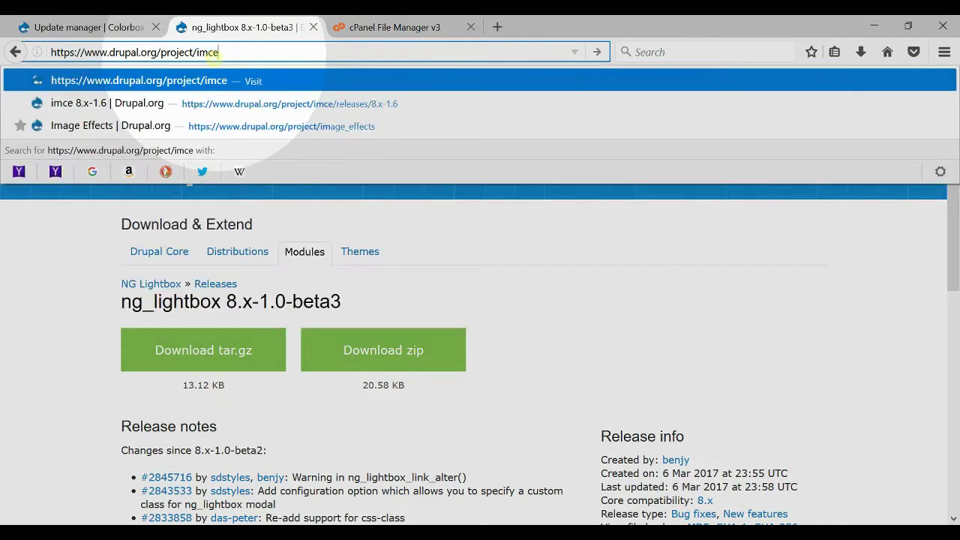
key(Return)
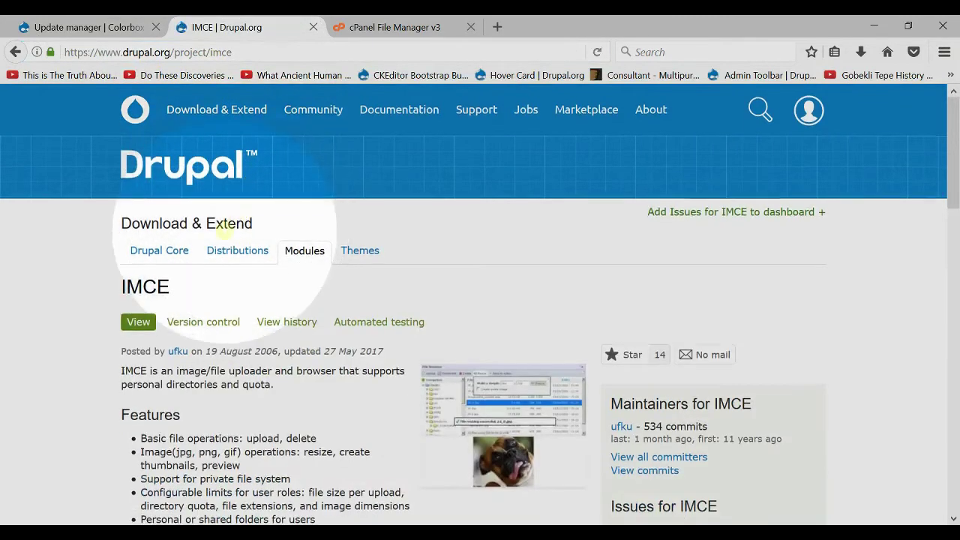
scroll(223, 231, down, 15)
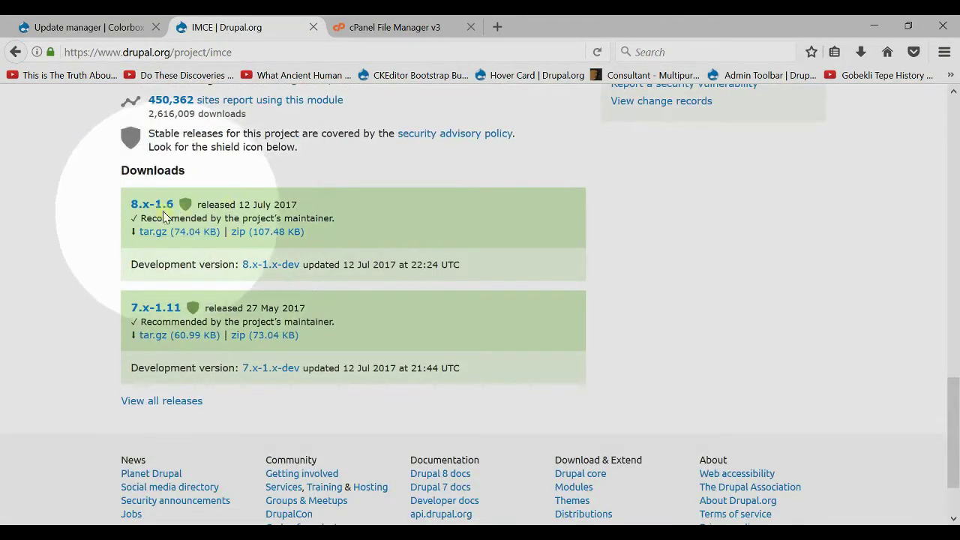
click(165, 206)
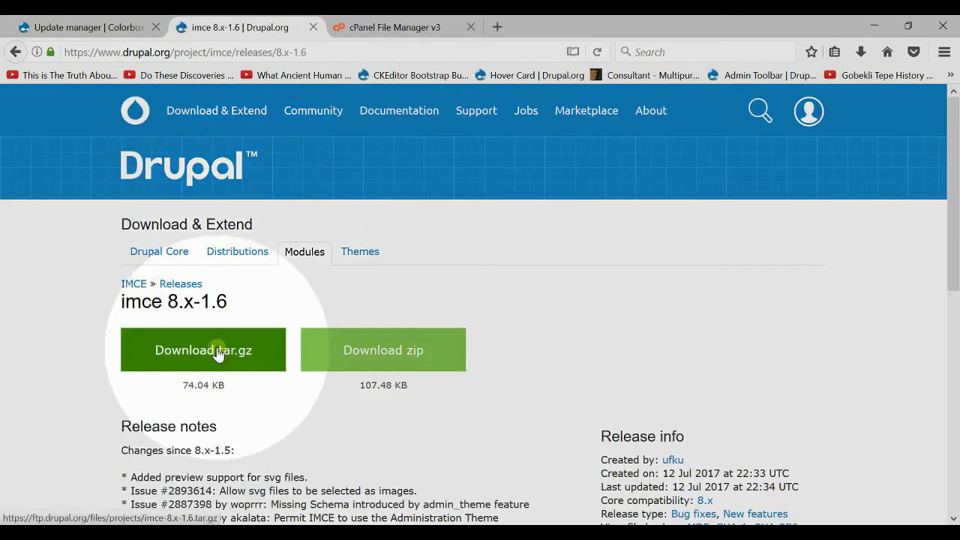
right_click(218, 350)
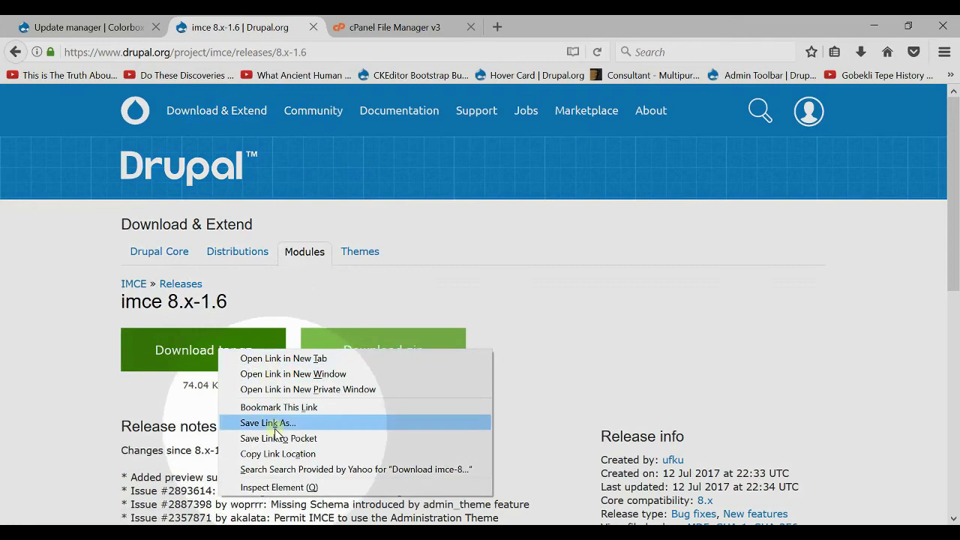
click(278, 454)
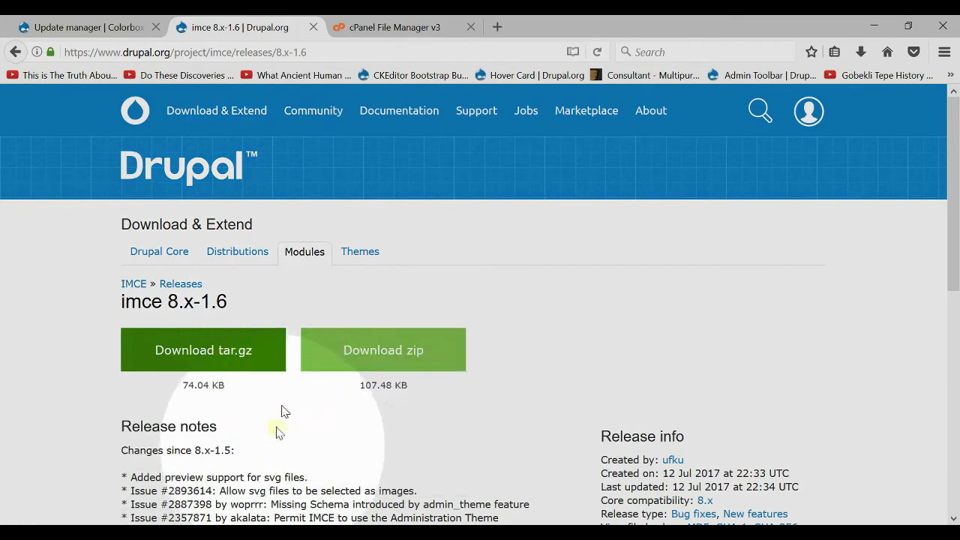
- Install imce from the pasted imce-8.x-1.6.tar.gz URL, then proceed to enable newly added modules
click(313, 27)
click(105, 27)
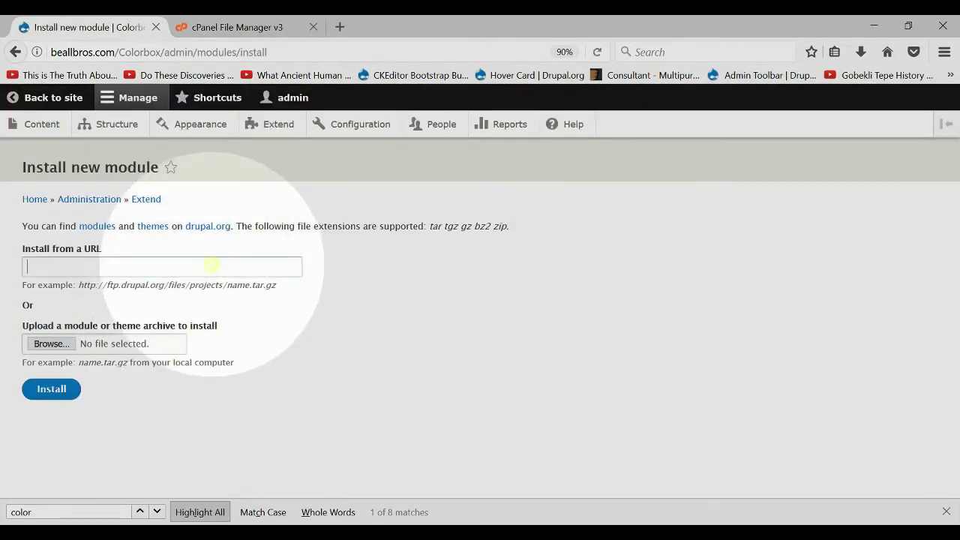
right_click(215, 267)
click(261, 323)
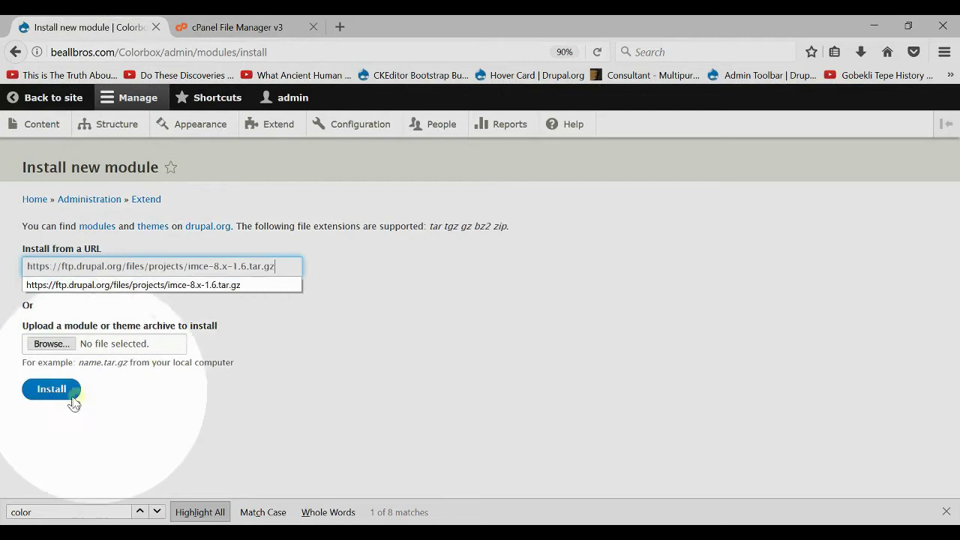
click(53, 392)
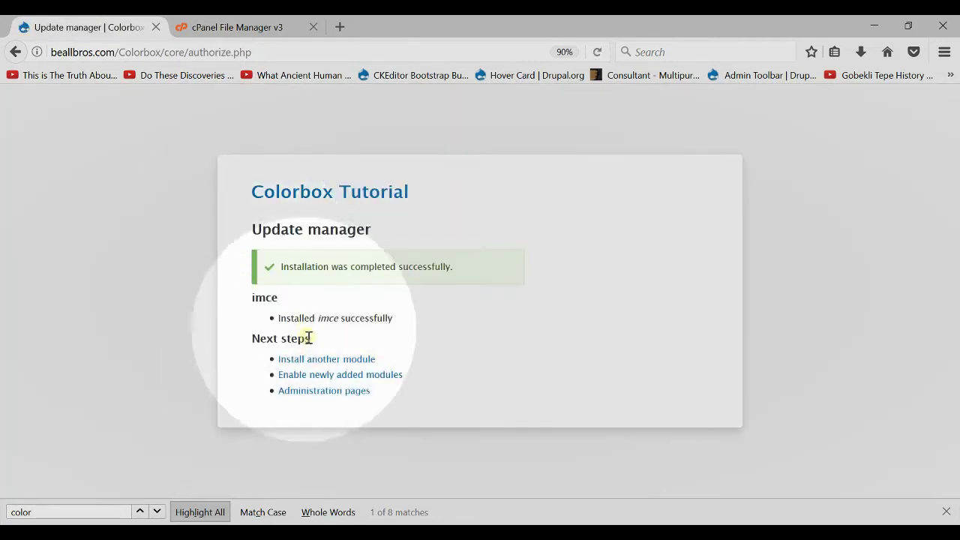
click(333, 375)
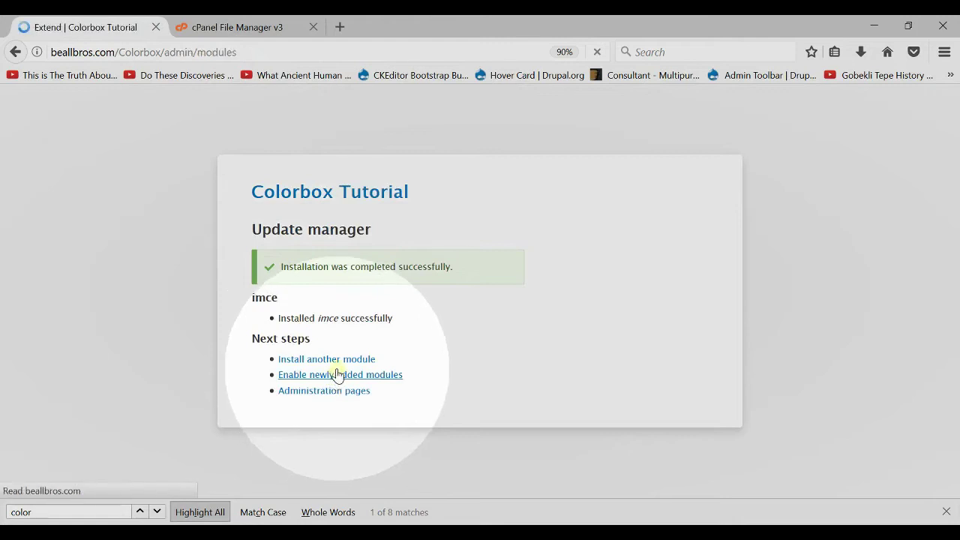
- Search the Extend page for 'color' and tick Imce File Manager and Colorbox Load
key(ctrl+f)
key(Return)
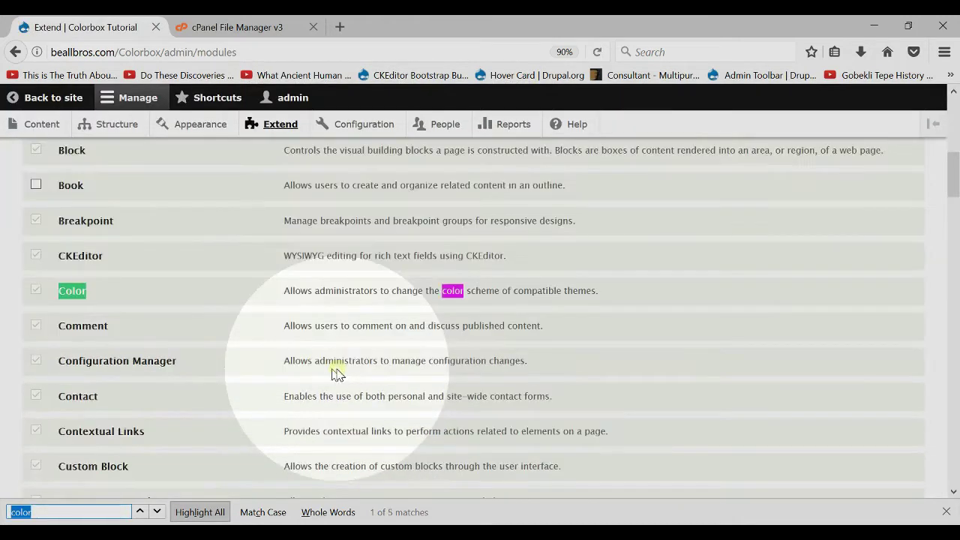
key(Return)
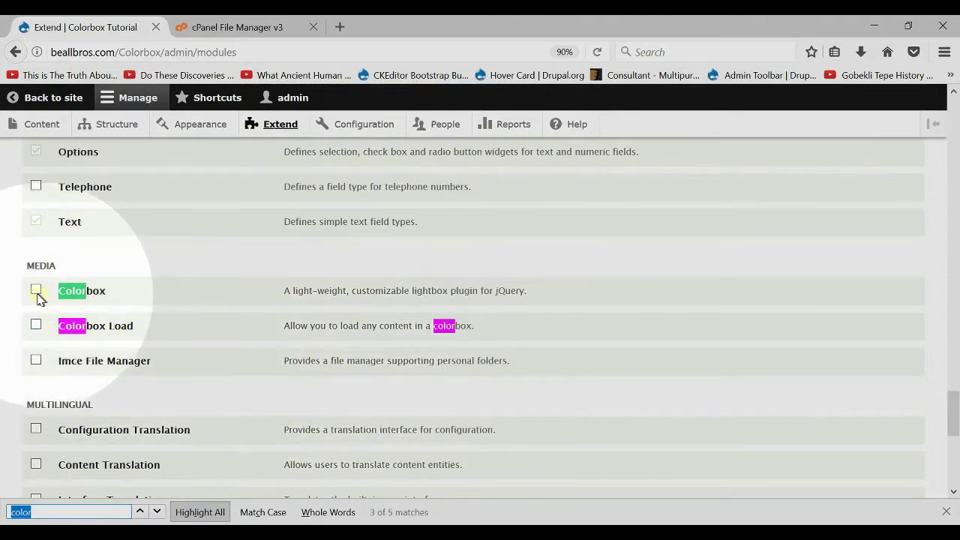
click(36, 360)
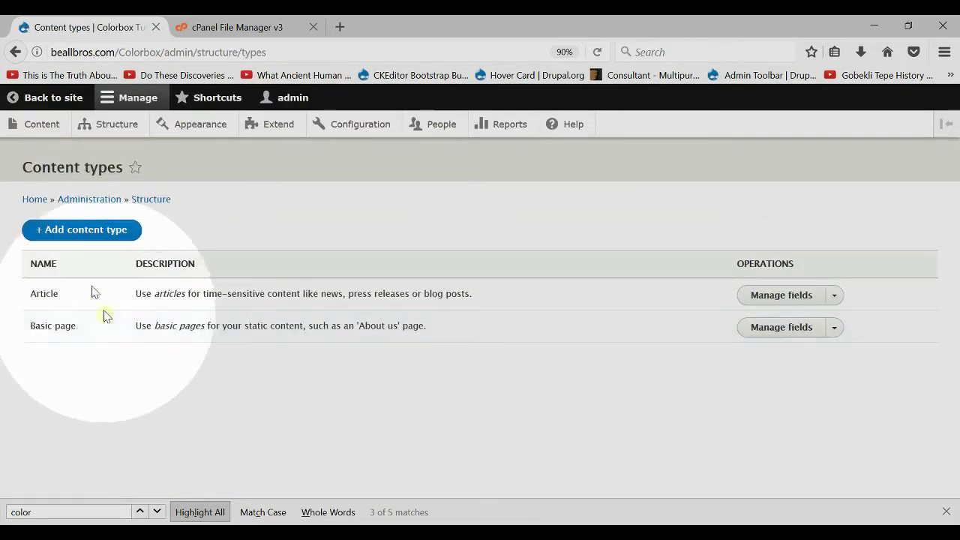
click(15, 52)
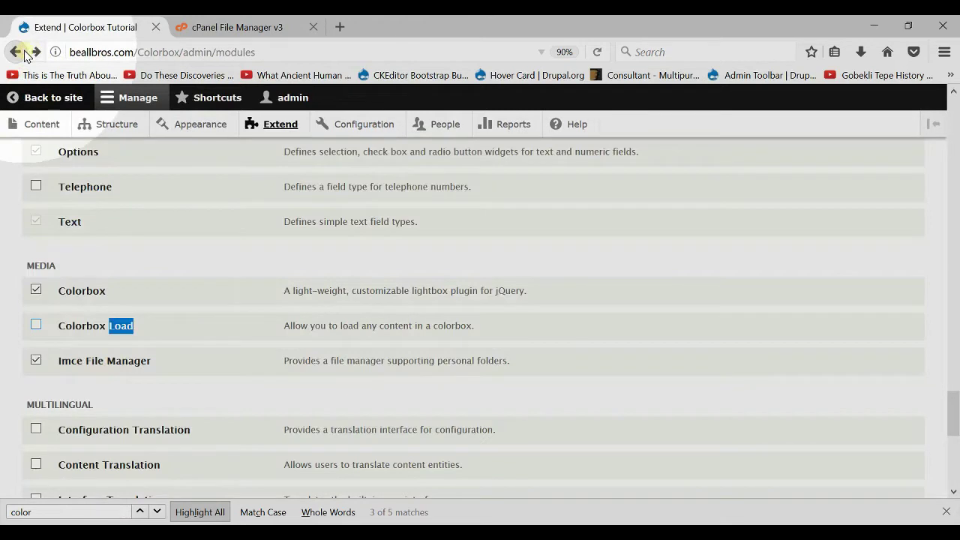
click(36, 327)
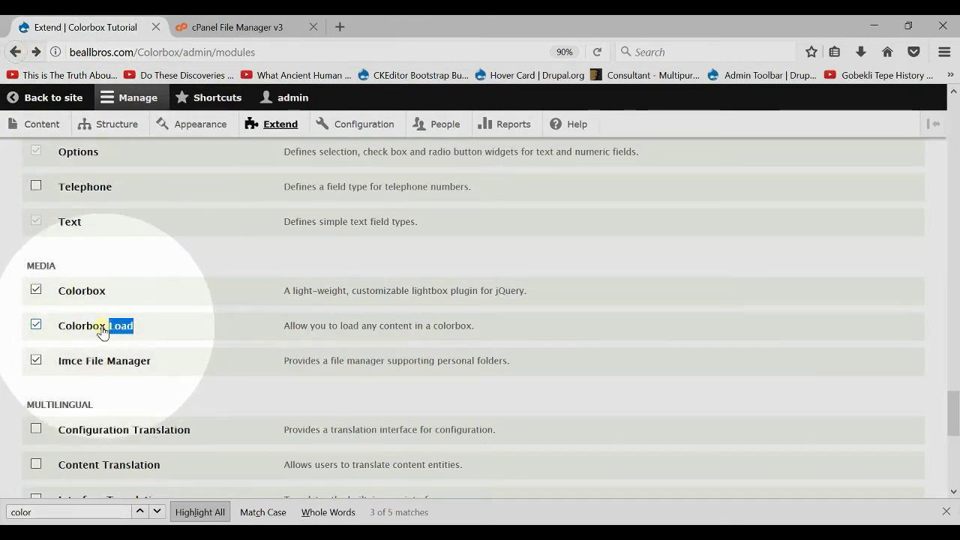
scroll(102, 332, down, 5)
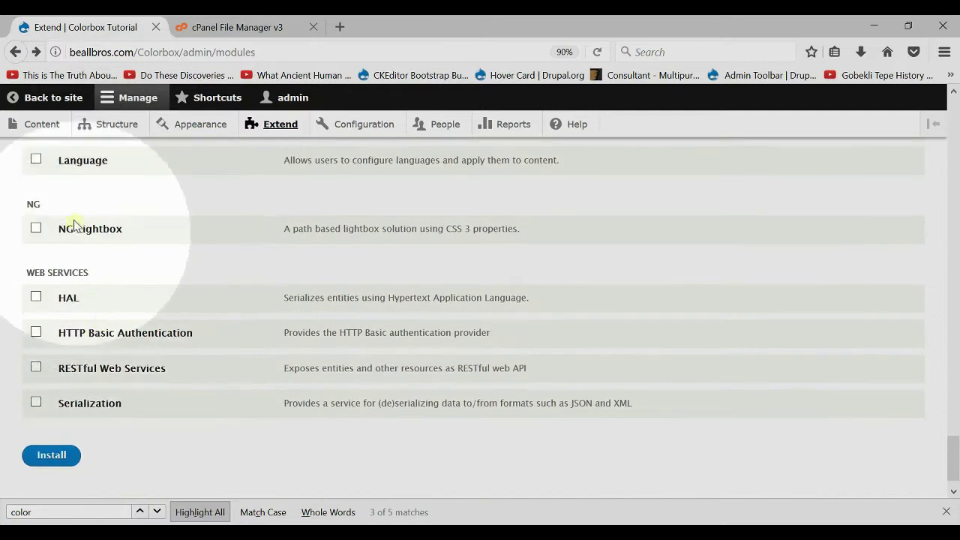
scroll(118, 262, up, 4)
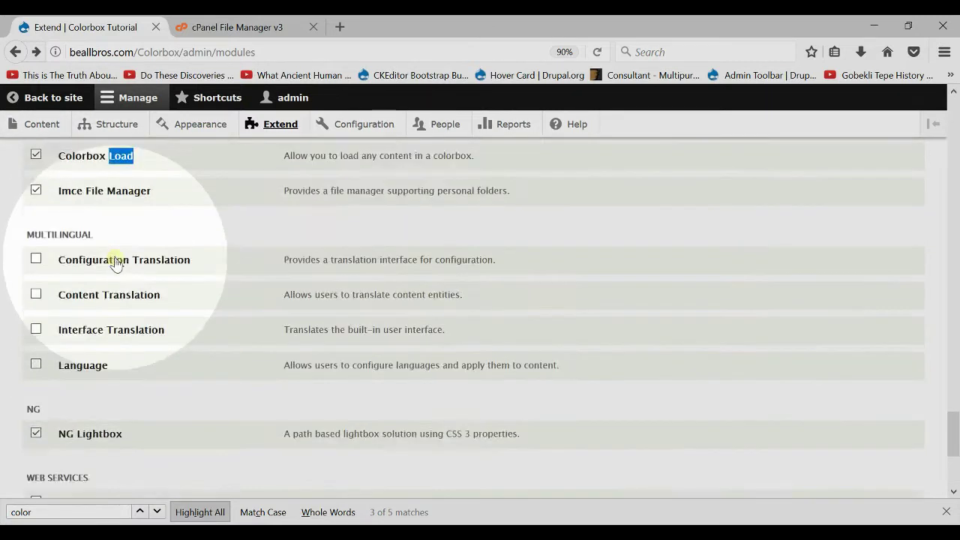
scroll(118, 262, up, 2)
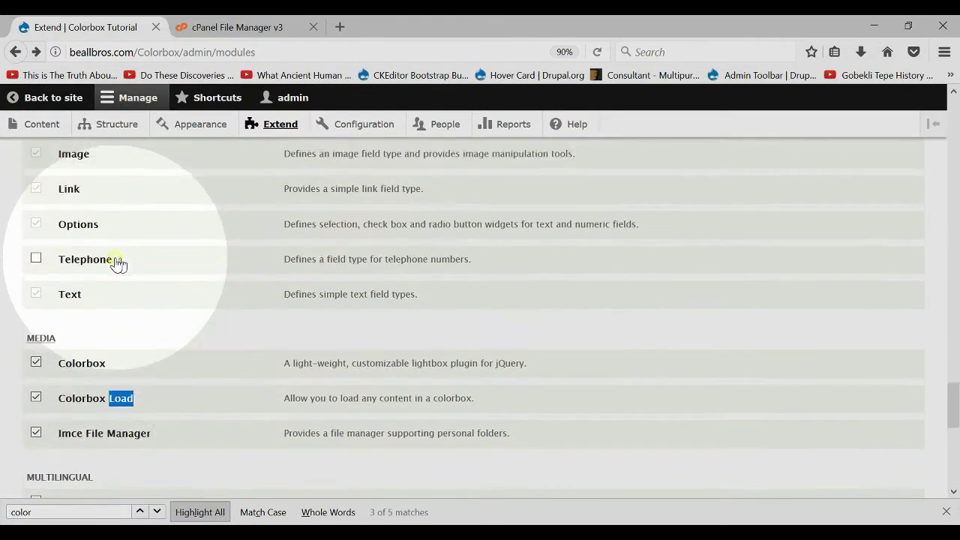
scroll(117, 263, down, 2)
scroll(116, 263, down, 1)
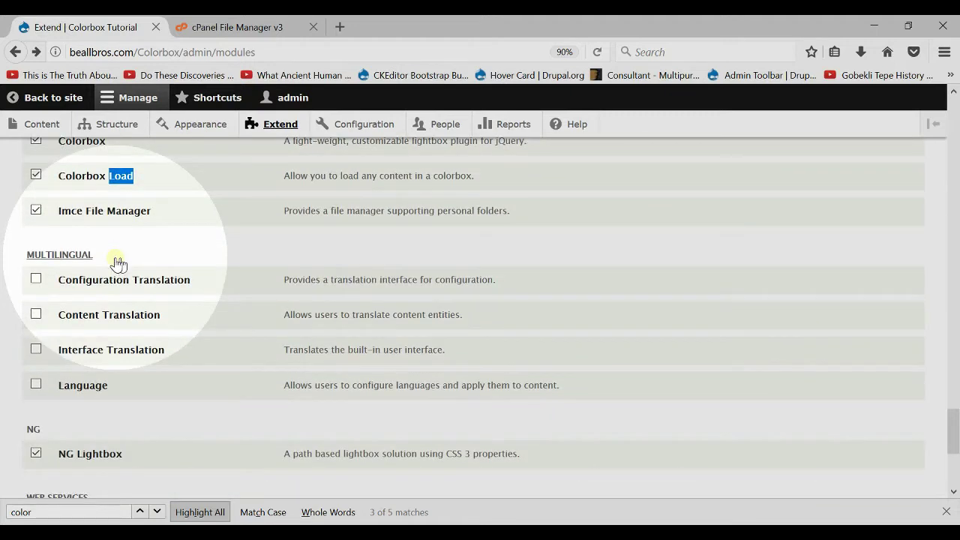
scroll(75, 277, down, 3)
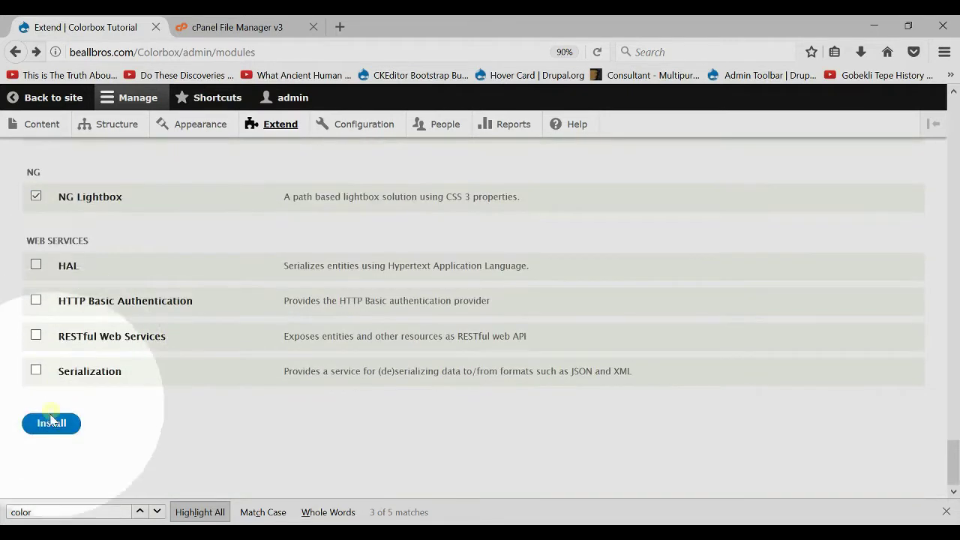
- Install the ticked modules, enabling Colorbox, Colorbox Load, Imce and NG Lightbox
click(51, 423)
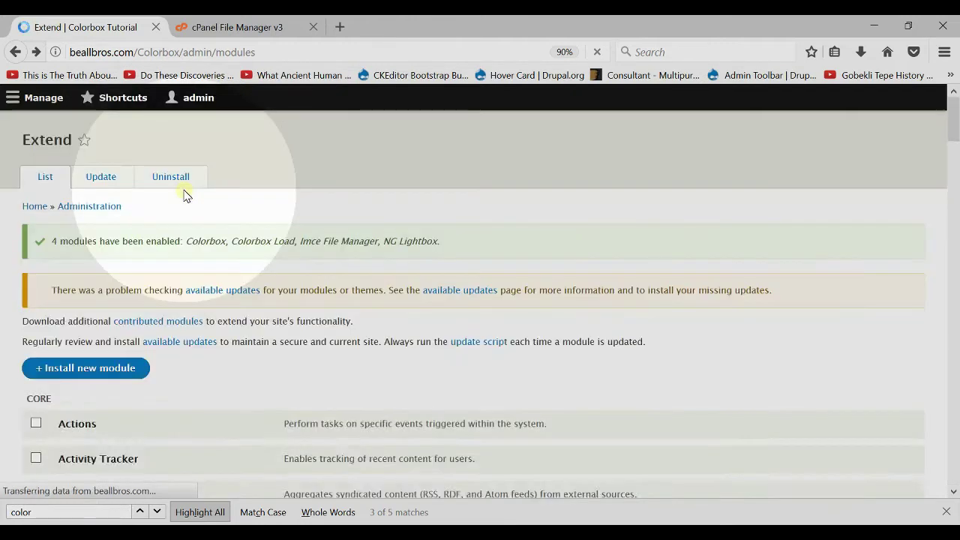
scroll(135, 270, down, 2)
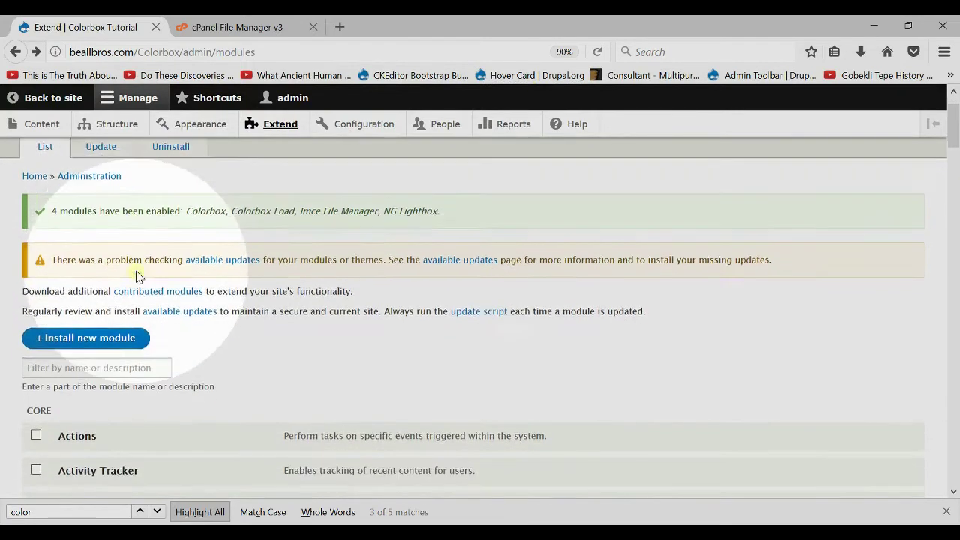
scroll(137, 273, up, 2)
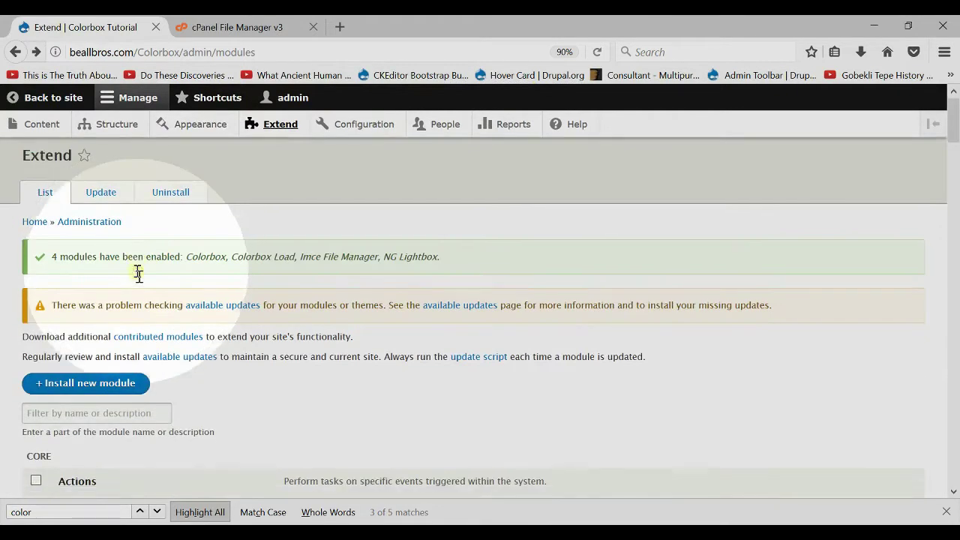
scroll(137, 272, down, 3)
click(312, 23)
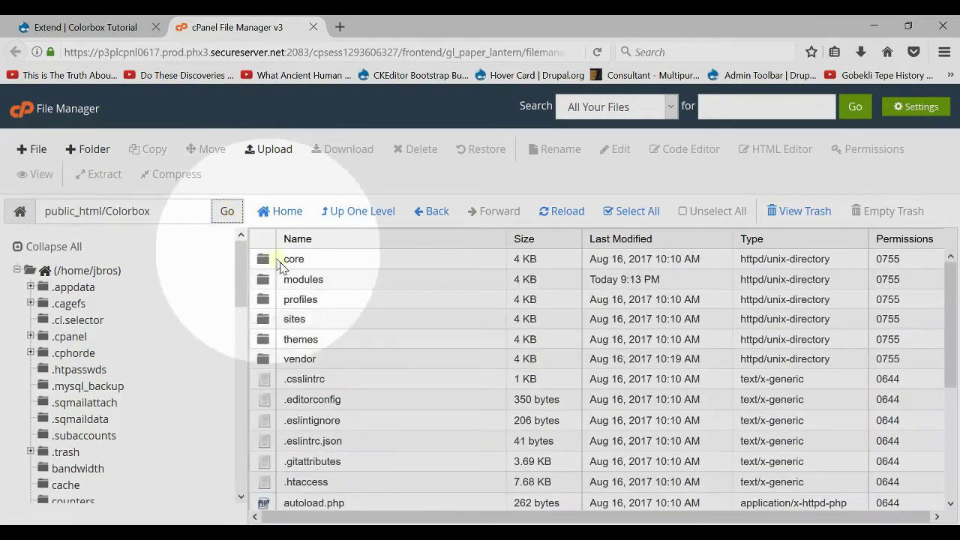
- Create a libraries folder in public_html/Colorbox and open it
click(95, 151)
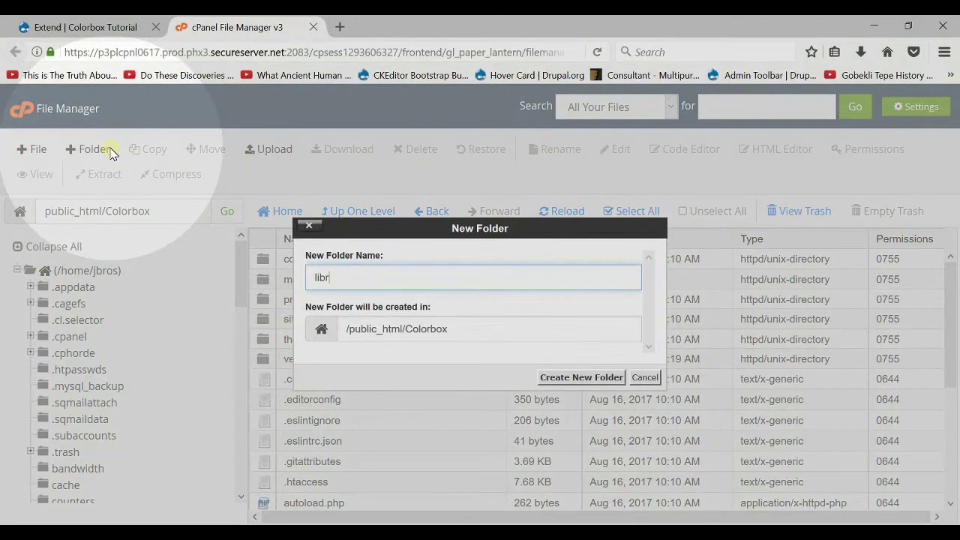
key(Return)
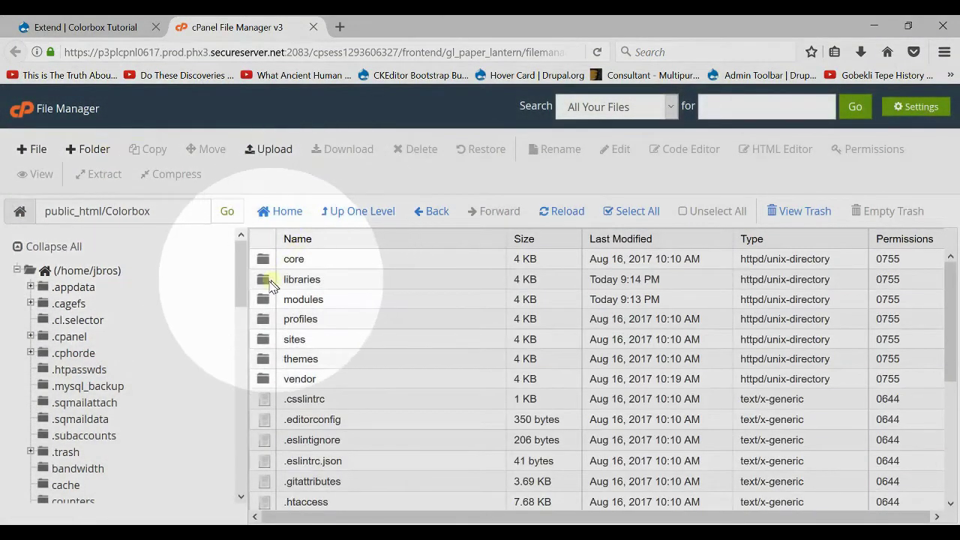
double_click(270, 288)
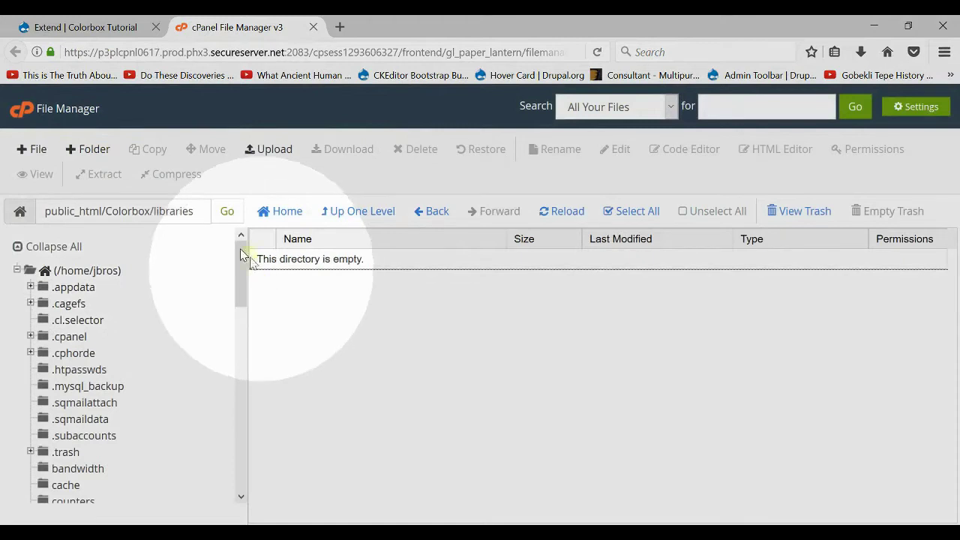
- Create a colorbox folder inside libraries, open it and start an upload
click(94, 150)
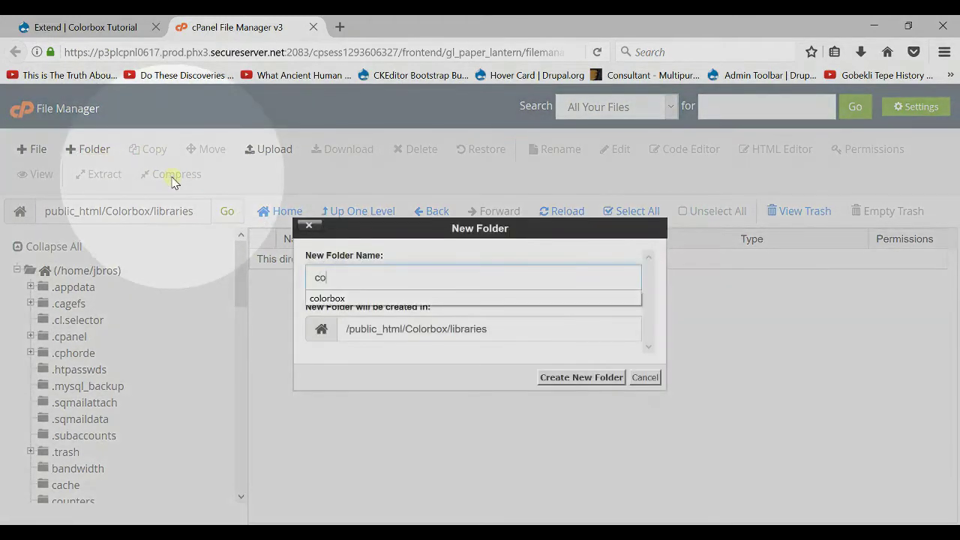
text(col)
key(Return)
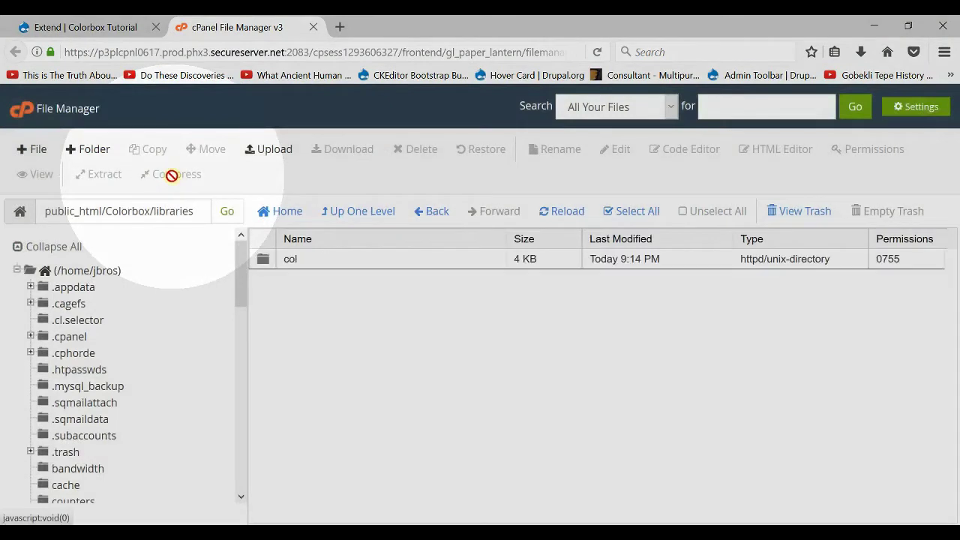
click(316, 261)
click(310, 265)
click(291, 258)
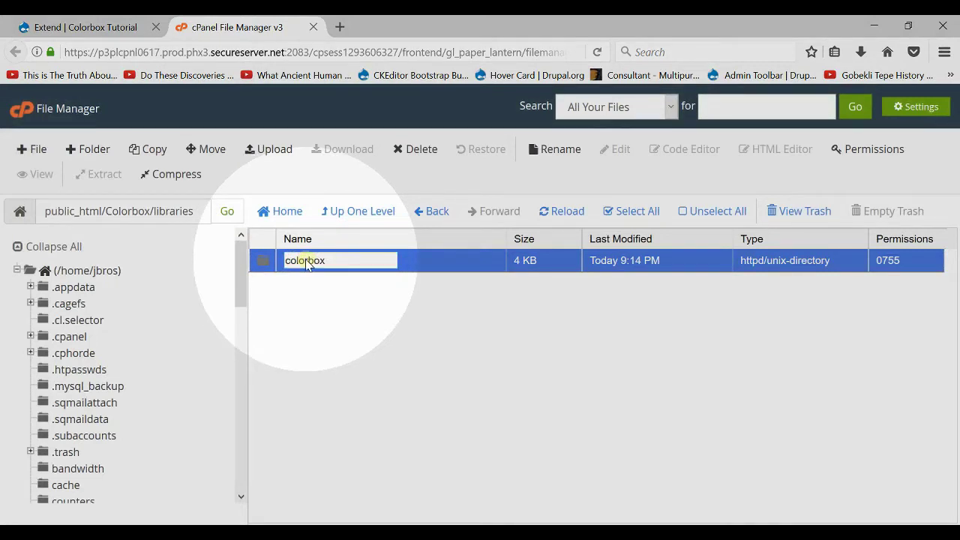
key(Return)
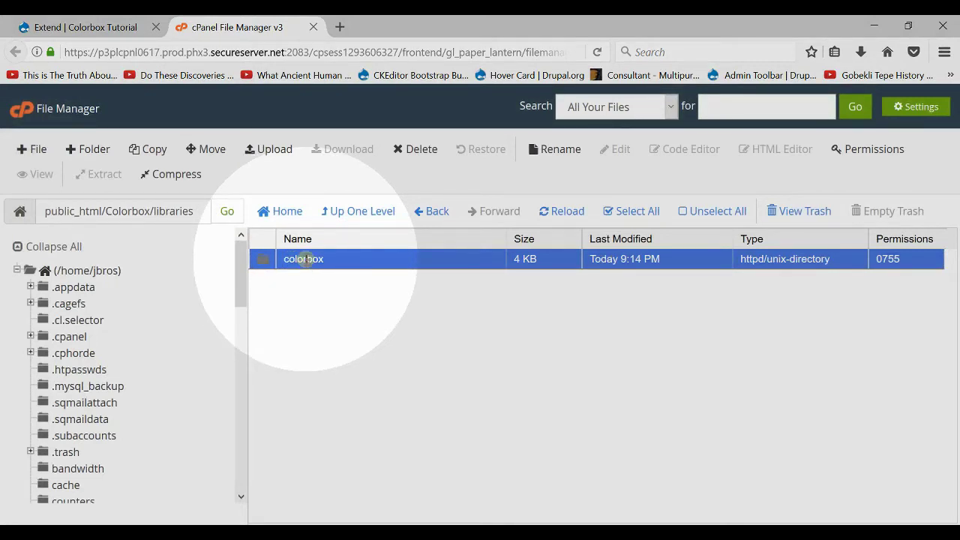
double_click(274, 258)
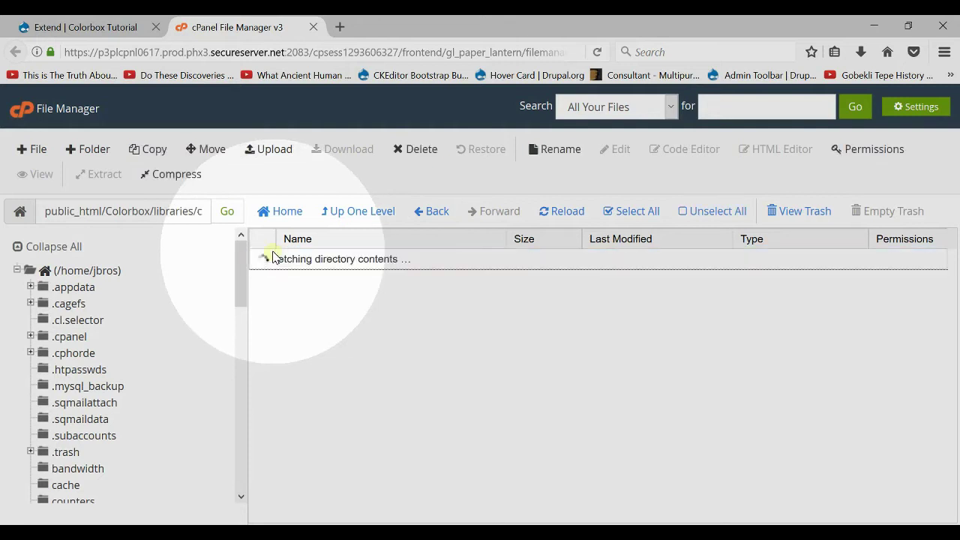
click(273, 150)
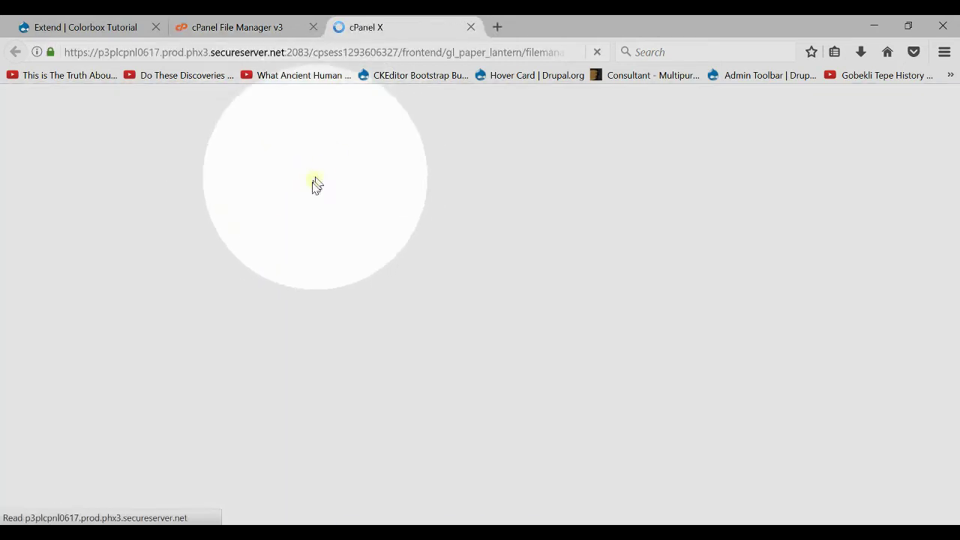
- Upload colorbox-1.x.zip from Downloads into libraries/colorbox, then go back to the Drupal site
click(23, 220)
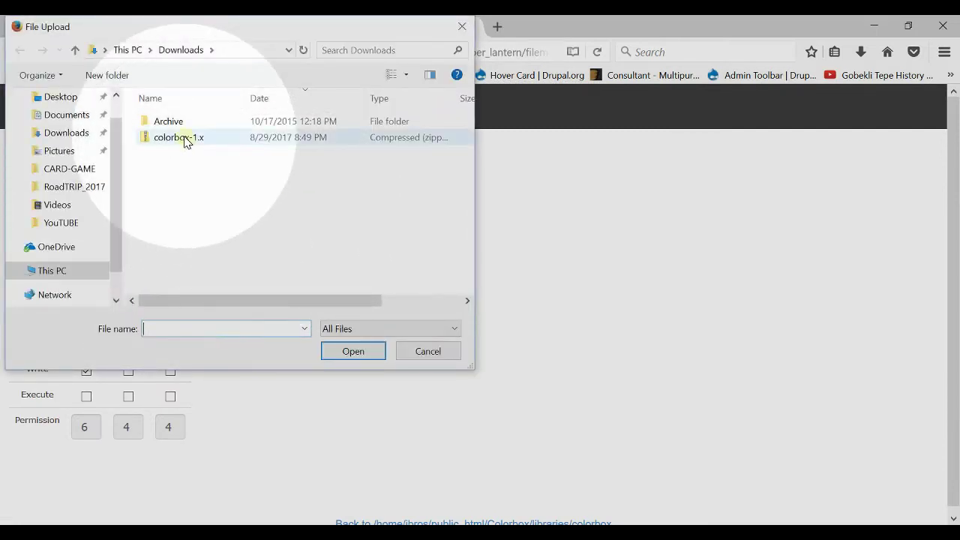
double_click(187, 137)
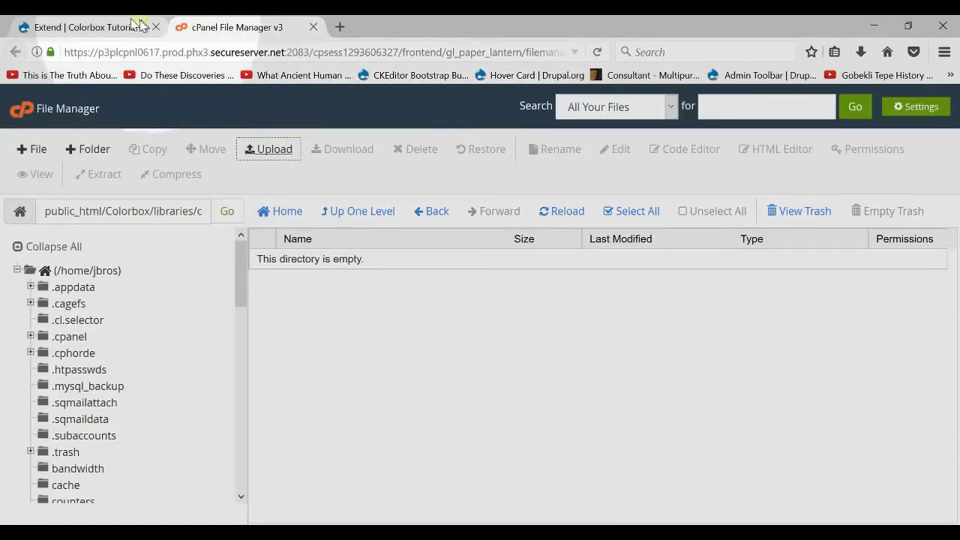
click(45, 27)
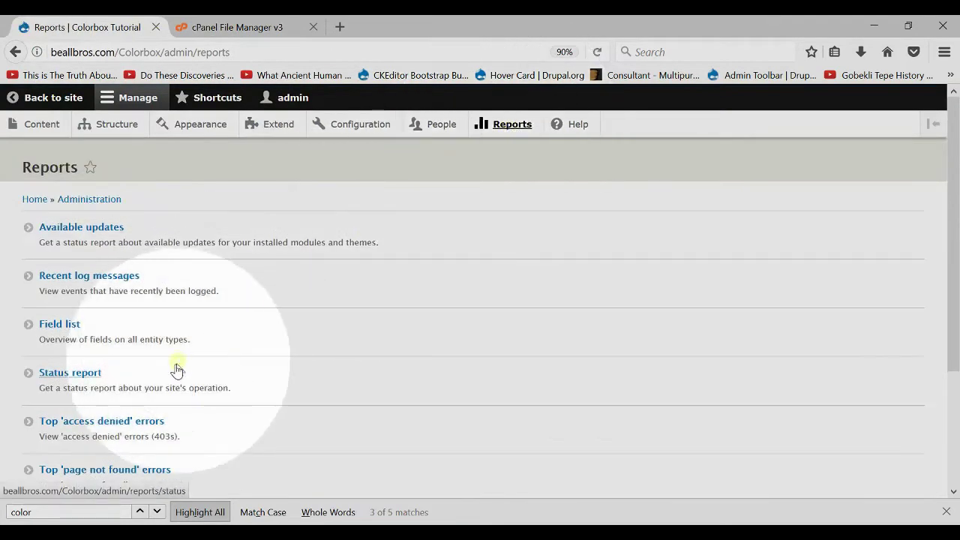
- Open the Status report and review its errors, including Trusted Host Settings and the missing Colorbox library
click(97, 374)
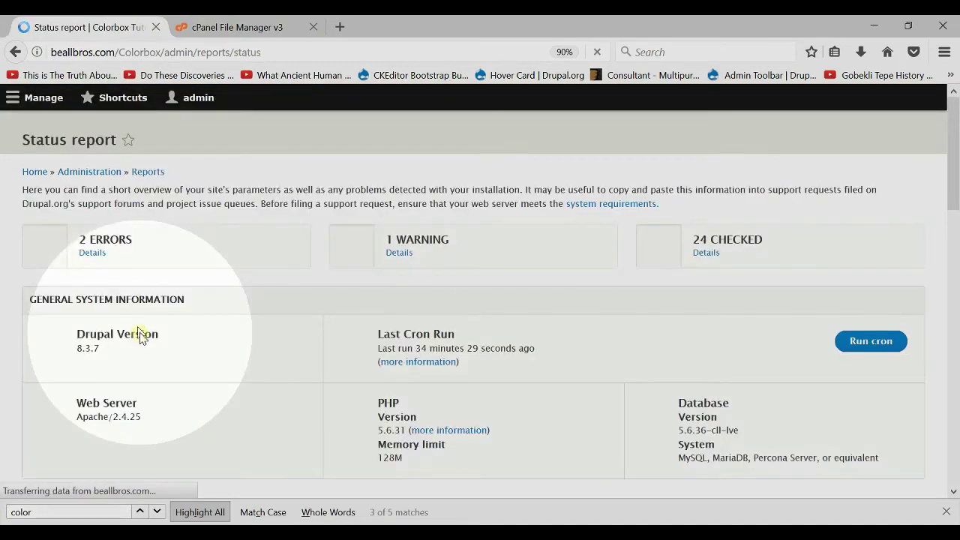
scroll(139, 336, down, 4)
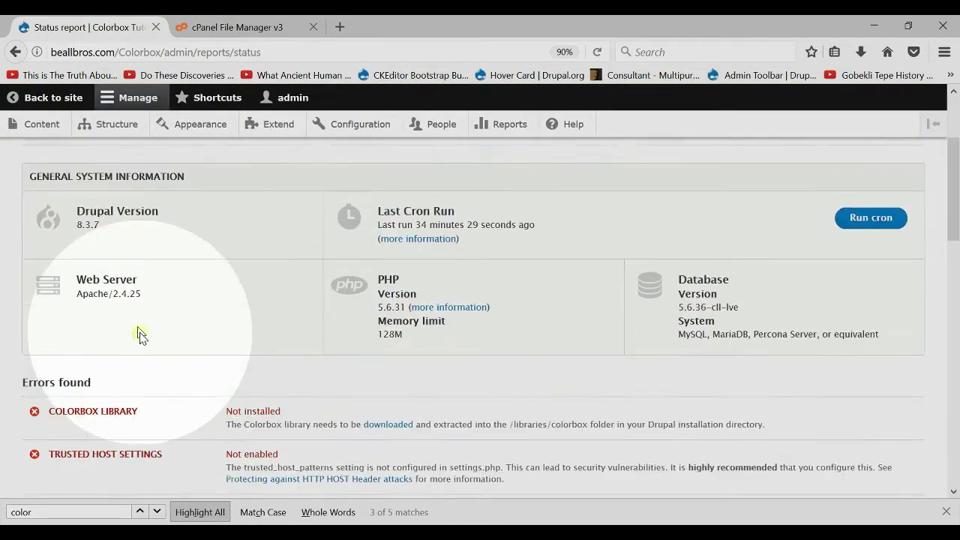
scroll(139, 336, down, 4)
drag(128, 262, 763, 261)
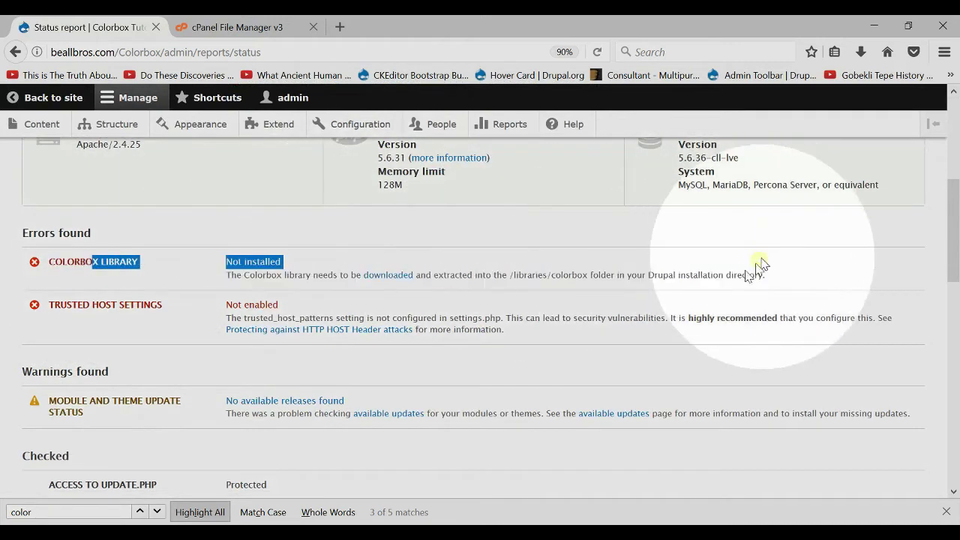
drag(54, 305, 533, 338)
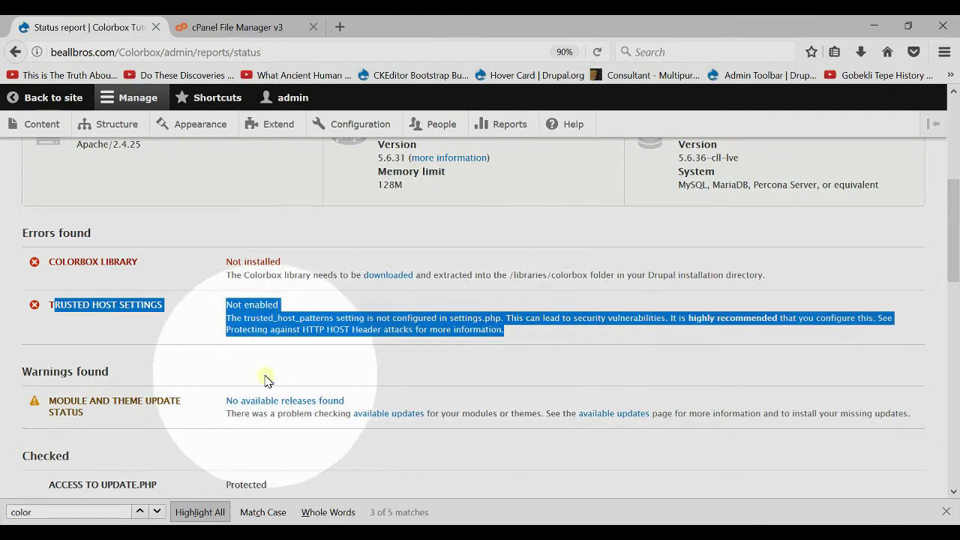
scroll(167, 415, down, 1)
scroll(166, 415, down, 8)
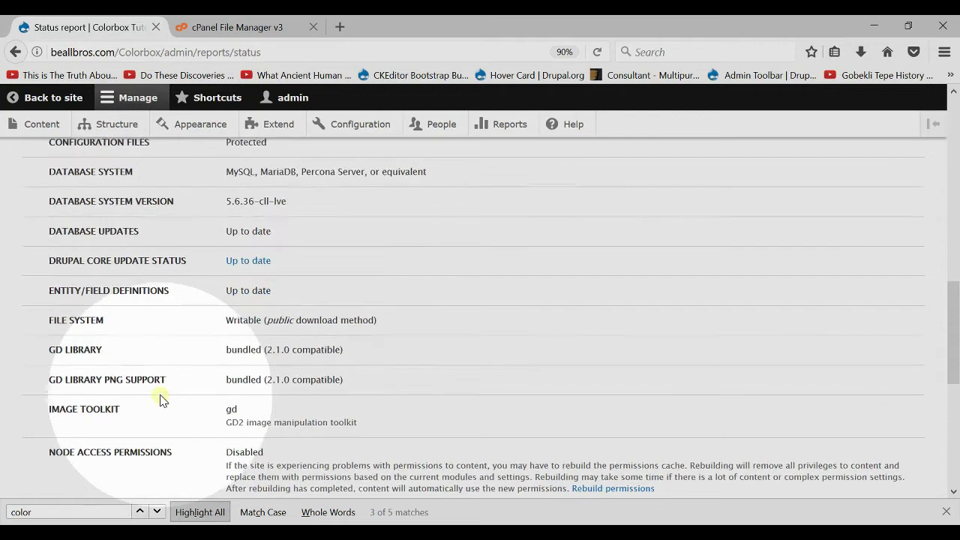
scroll(160, 402, up, 2)
scroll(161, 402, down, 2)
scroll(160, 400, up, 20)
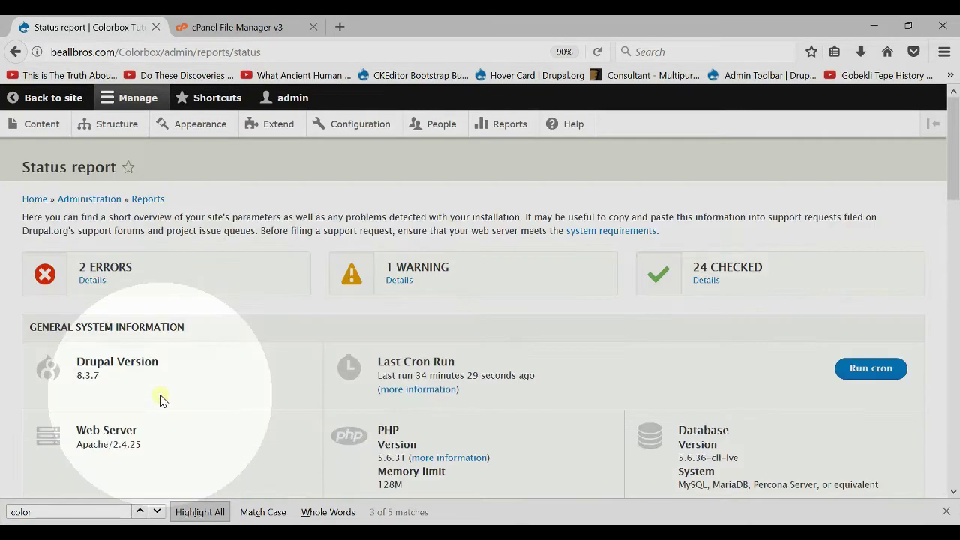
text(op)
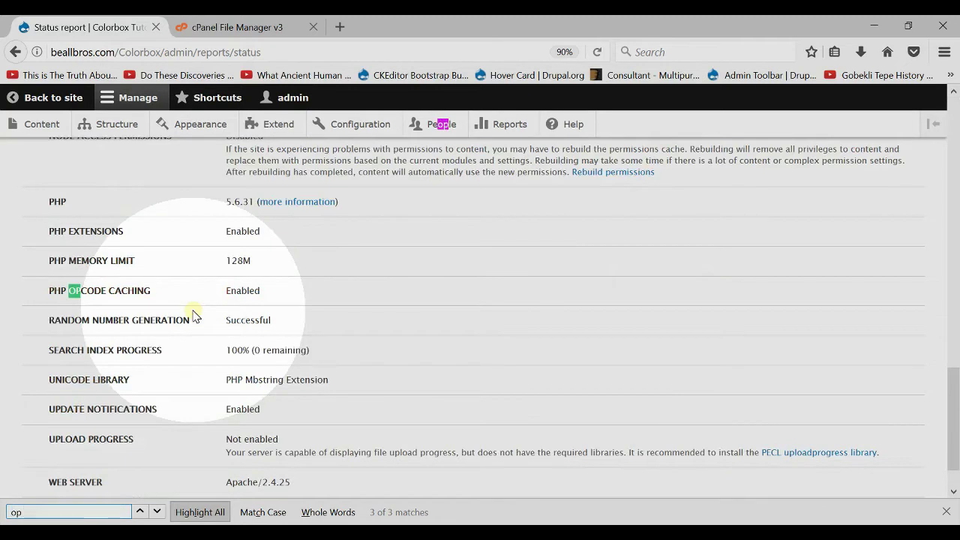
scroll(193, 315, up, 20)
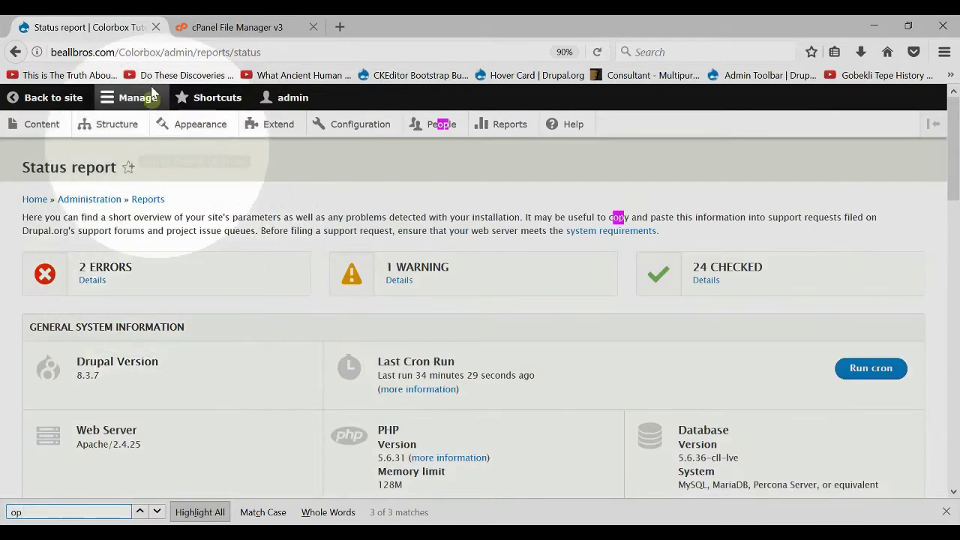
- Extract the uploaded colorbox-1.x.zip archive in the cPanel File Manager
click(285, 27)
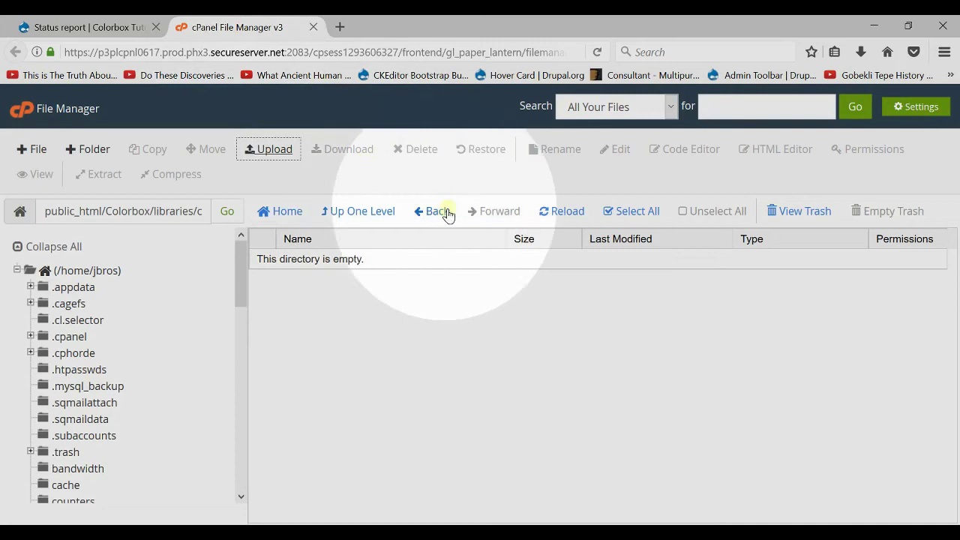
click(564, 212)
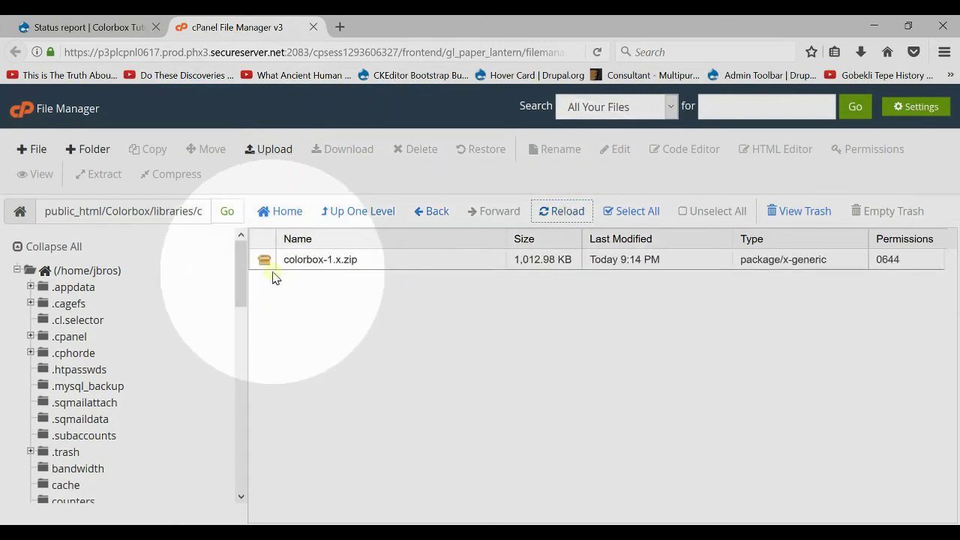
click(267, 262)
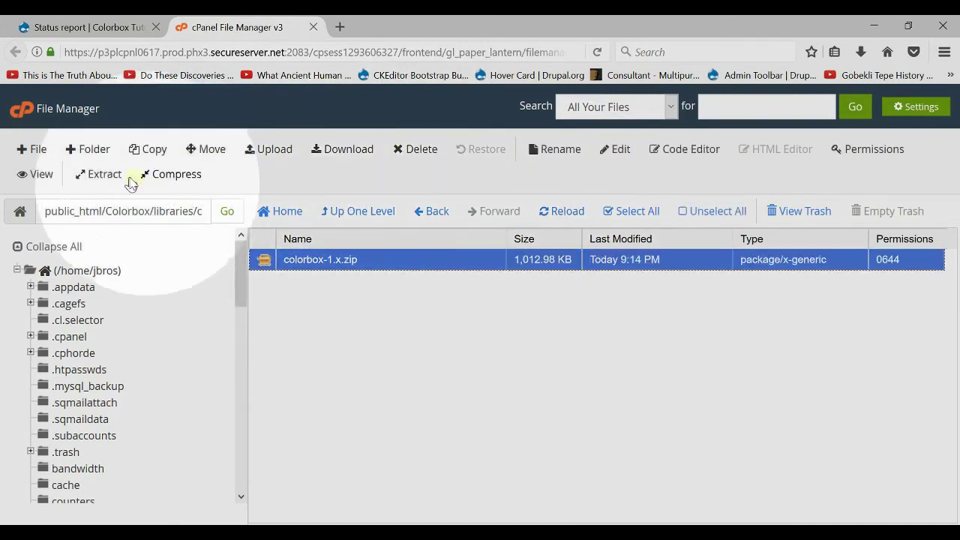
click(103, 180)
click(588, 381)
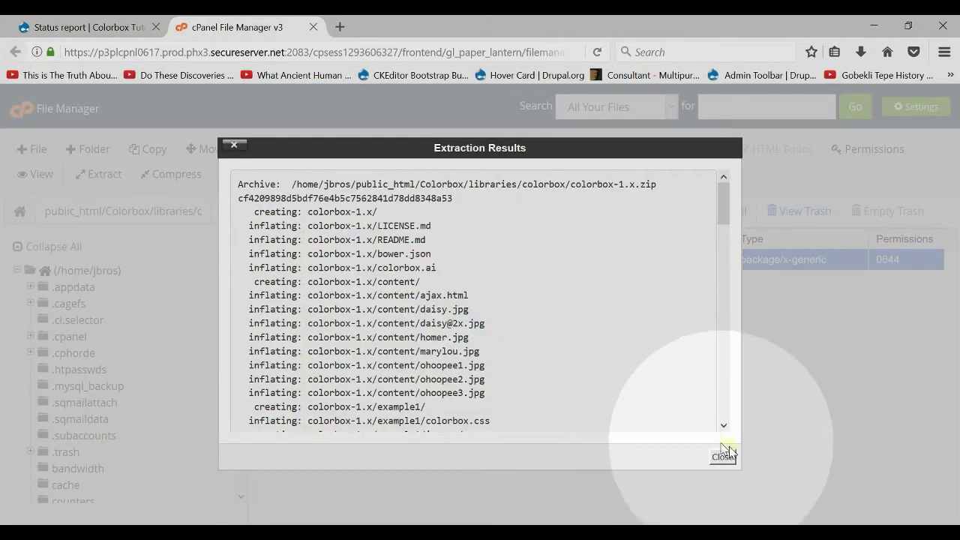
click(722, 457)
- Move all colorbox-1.x contents into /public_html/Colorbox/libraries/colorbox/ and return to Drupal
click(559, 211)
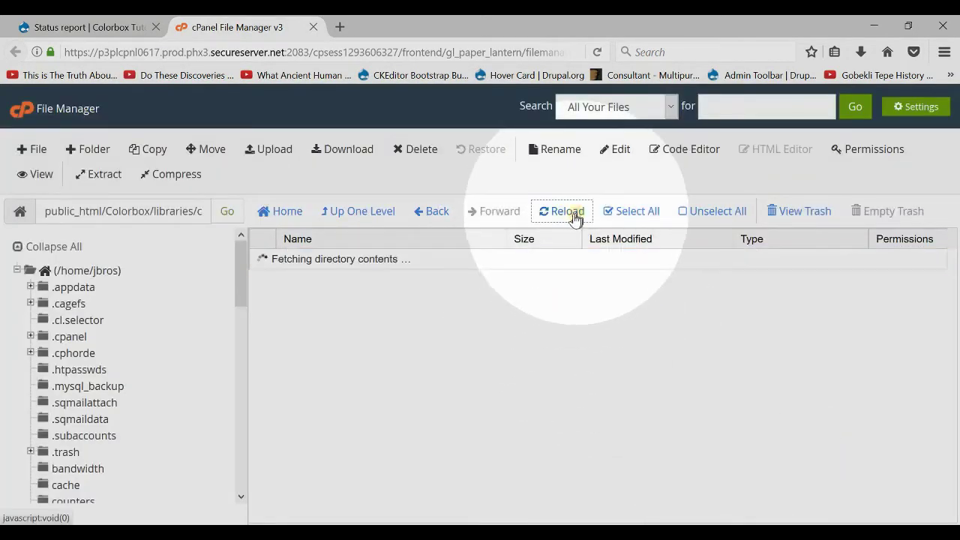
double_click(264, 259)
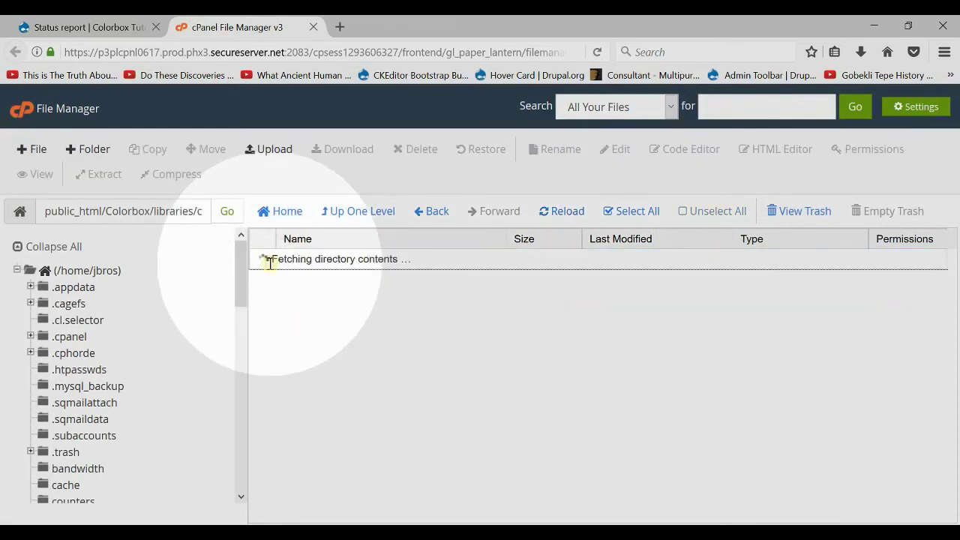
click(268, 261)
scroll(315, 405, down, 1)
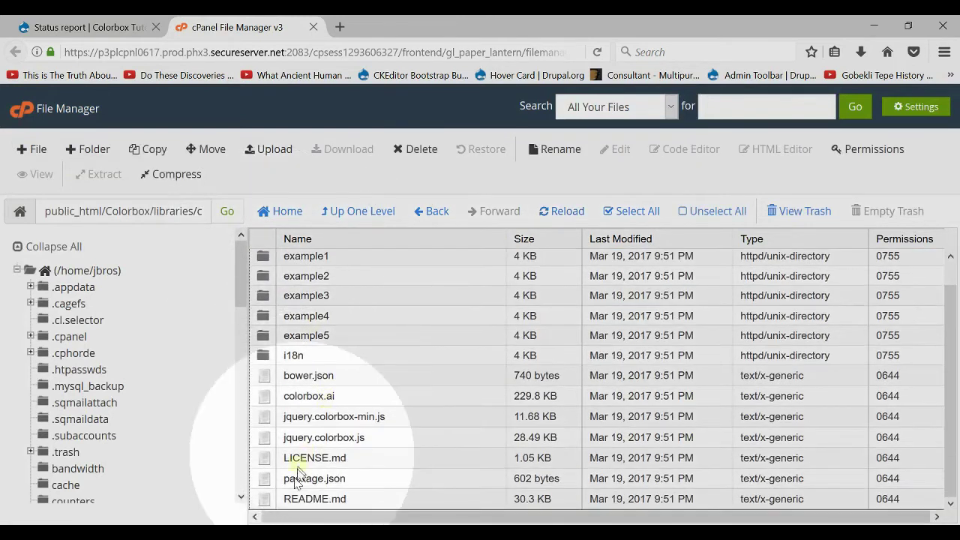
shift+click(285, 499)
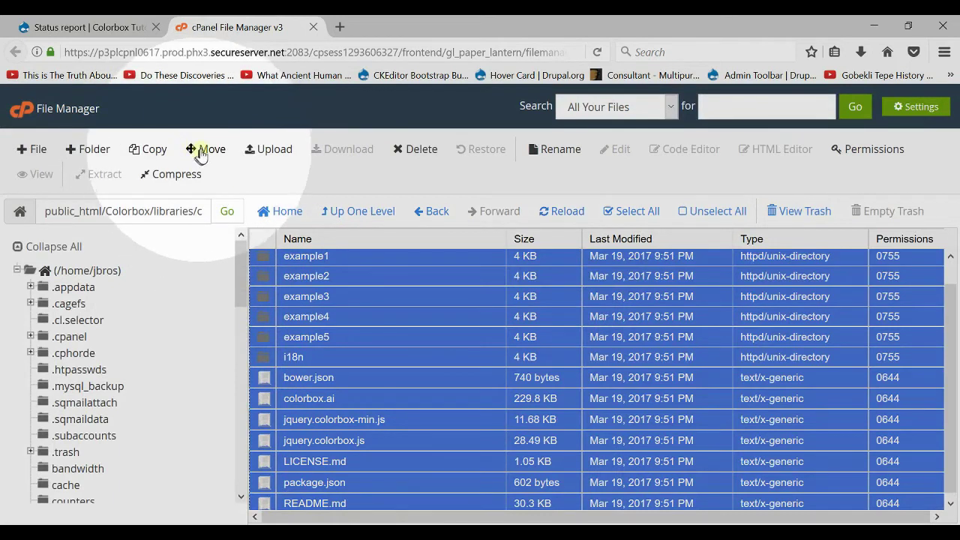
click(208, 150)
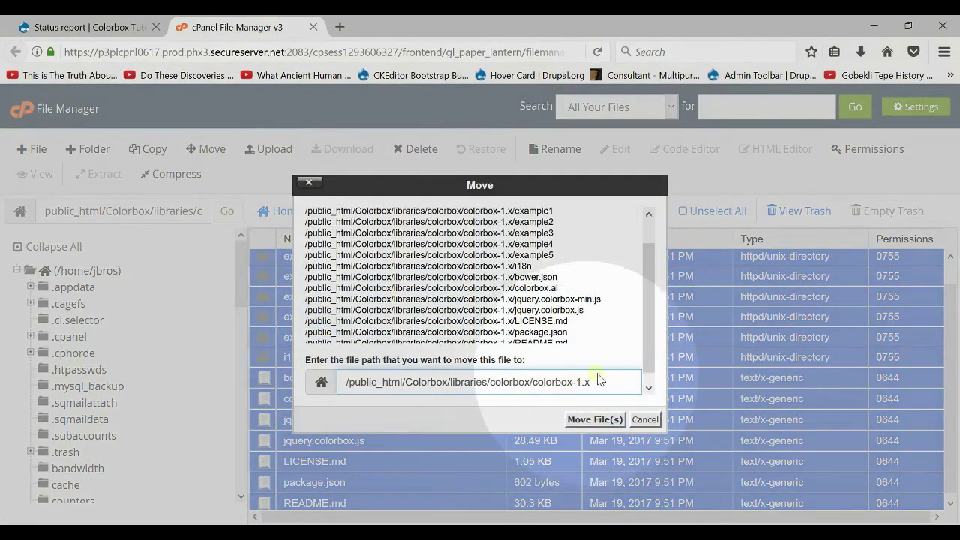
drag(593, 381, 546, 382)
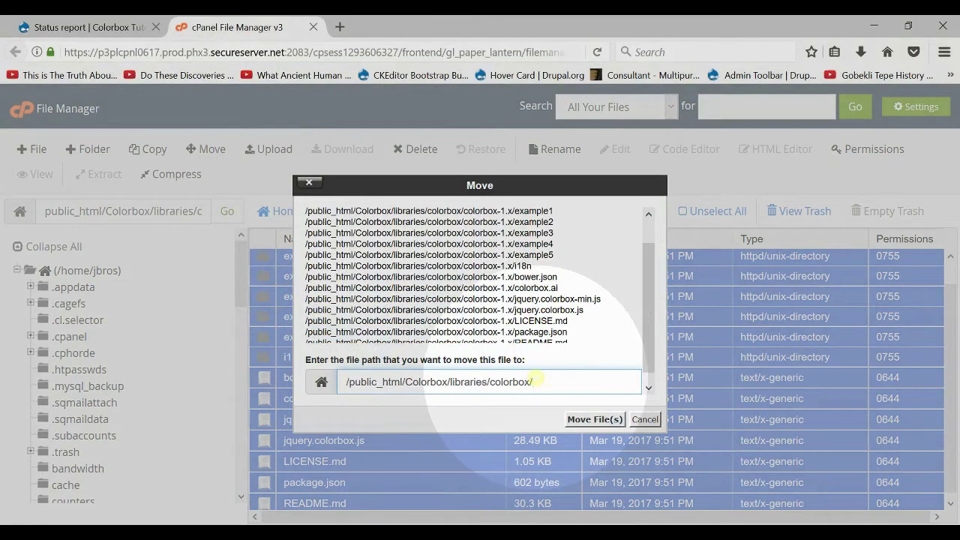
key(Return)
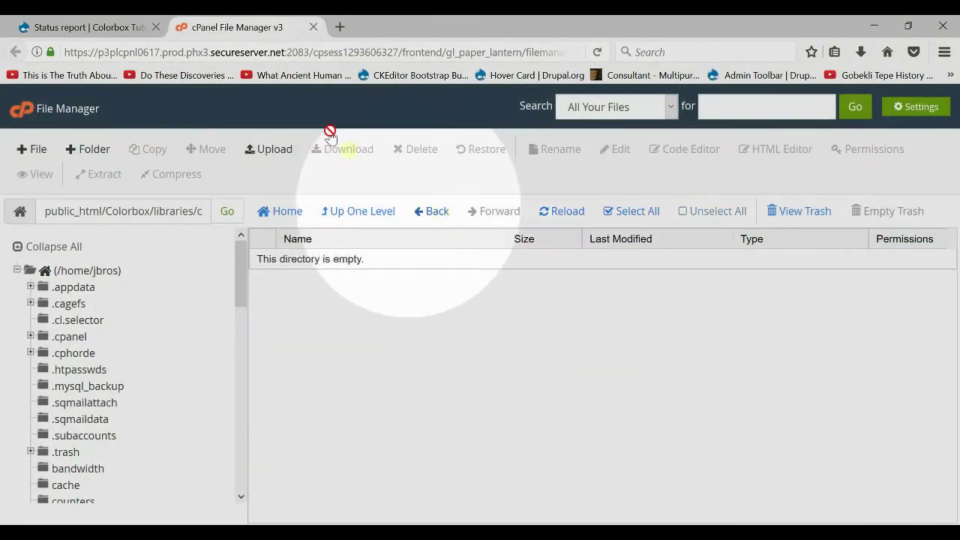
key(ctrl+Page_Up)
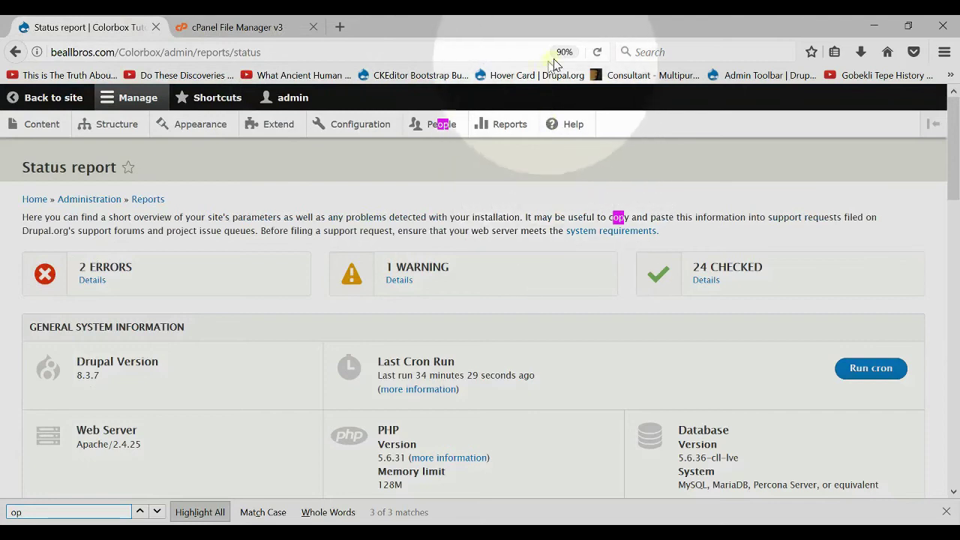
- Reload the Status report, confirm COLORBOX LIBRARY shows Installed, and close the File Manager tab
click(597, 52)
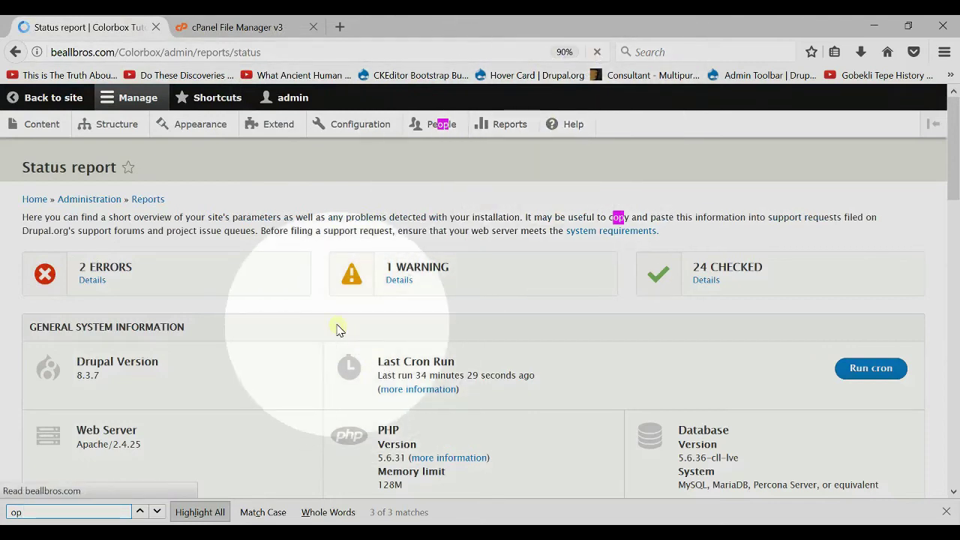
scroll(365, 310, down, 5)
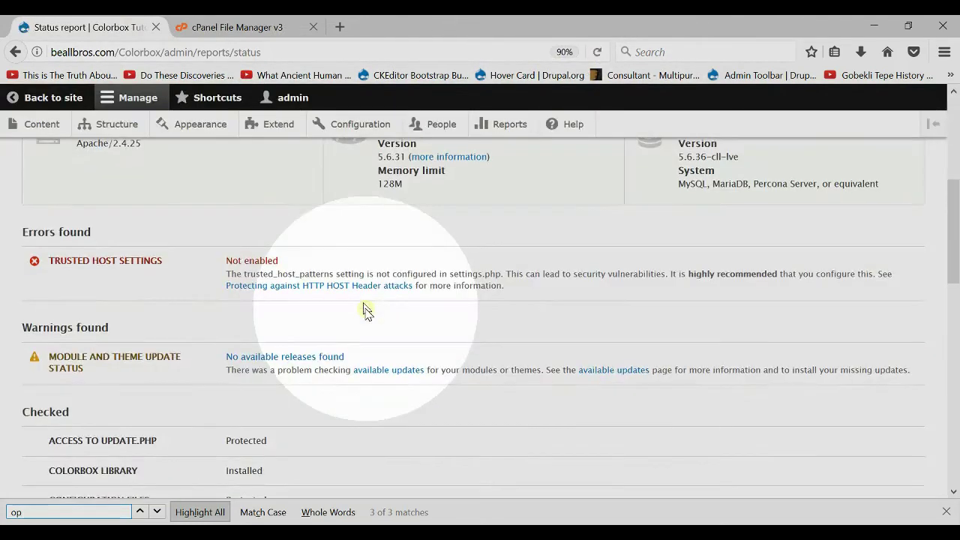
scroll(330, 315, down, 2)
scroll(150, 315, up, 2)
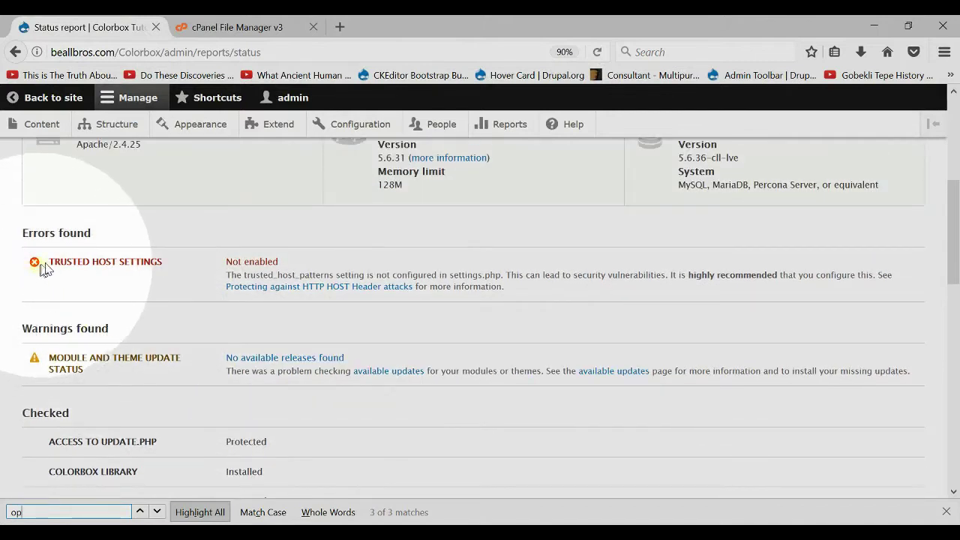
drag(60, 263, 543, 275)
scroll(385, 272, up, 1)
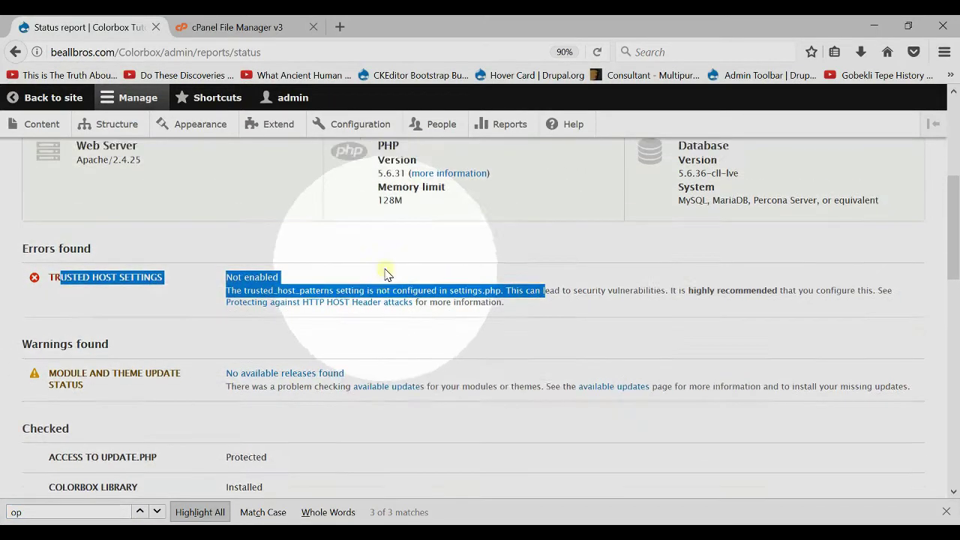
scroll(375, 248, up, 5)
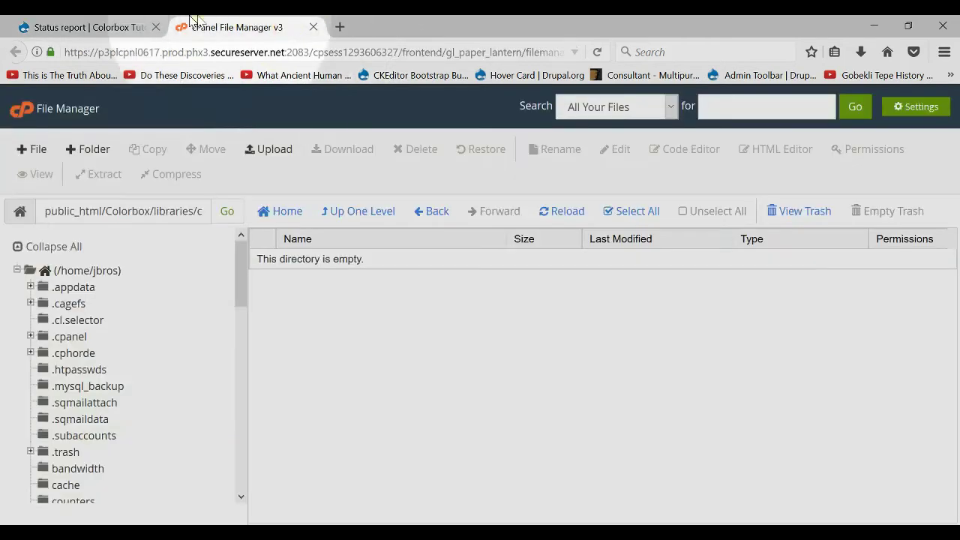
click(90, 27)
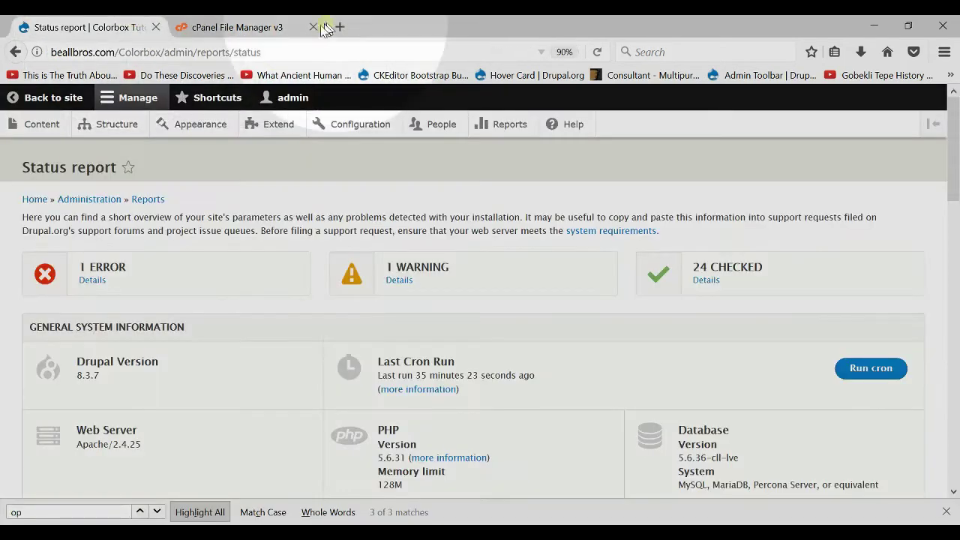
click(315, 27)
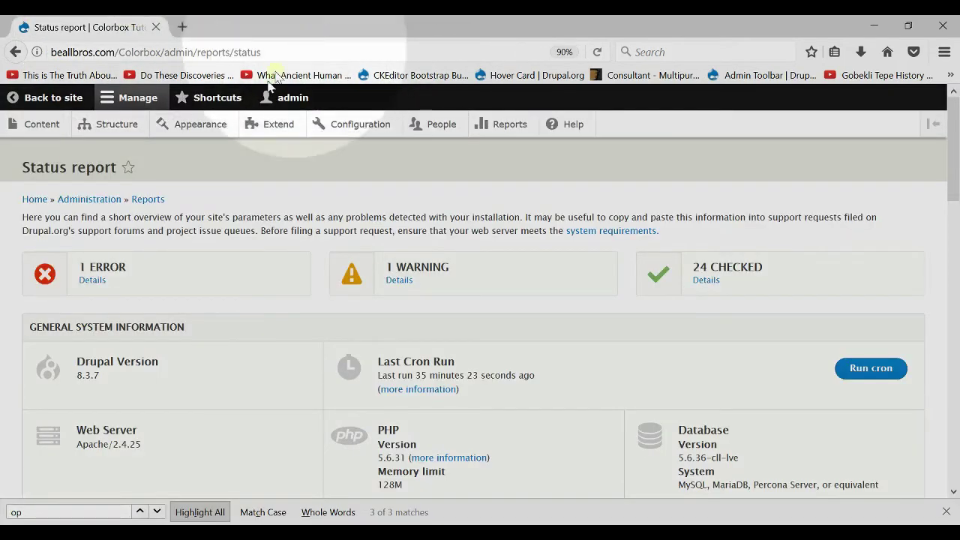
- Add a content type named 'colorbox test' with description 'test' and save to manage fields
click(118, 128)
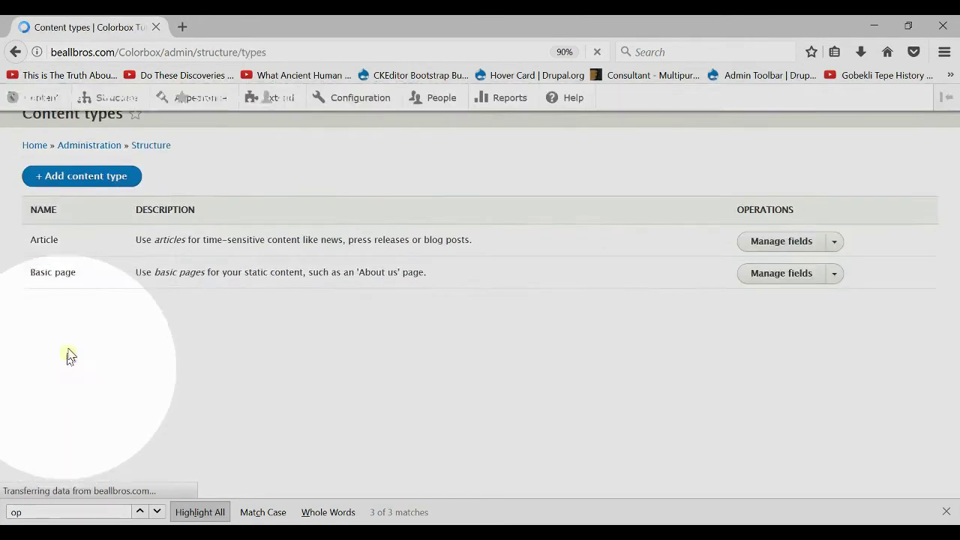
click(112, 232)
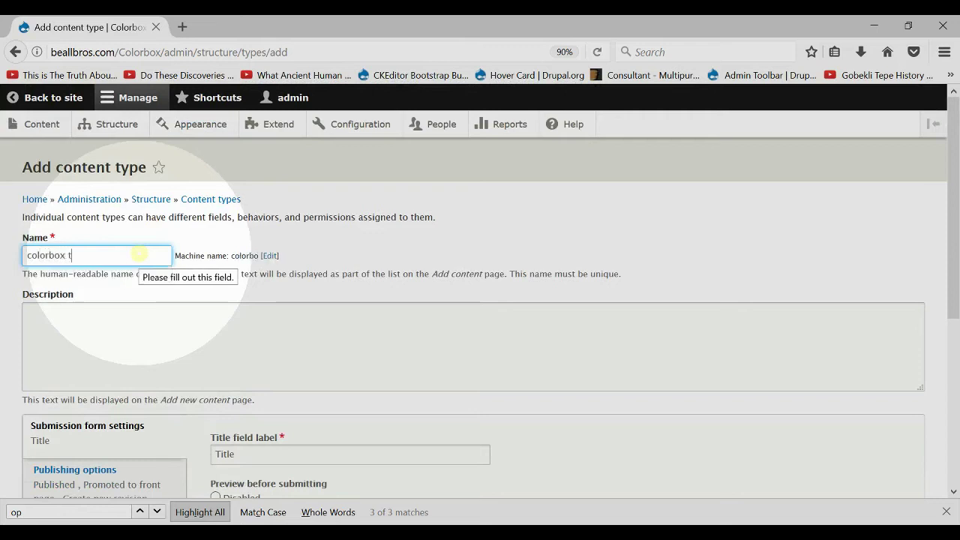
click(156, 315)
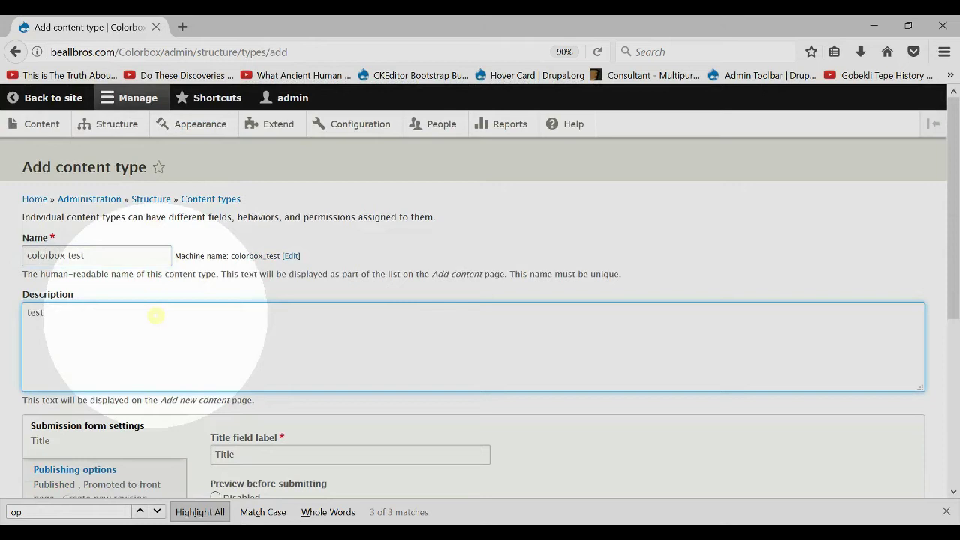
scroll(155, 315, down, 5)
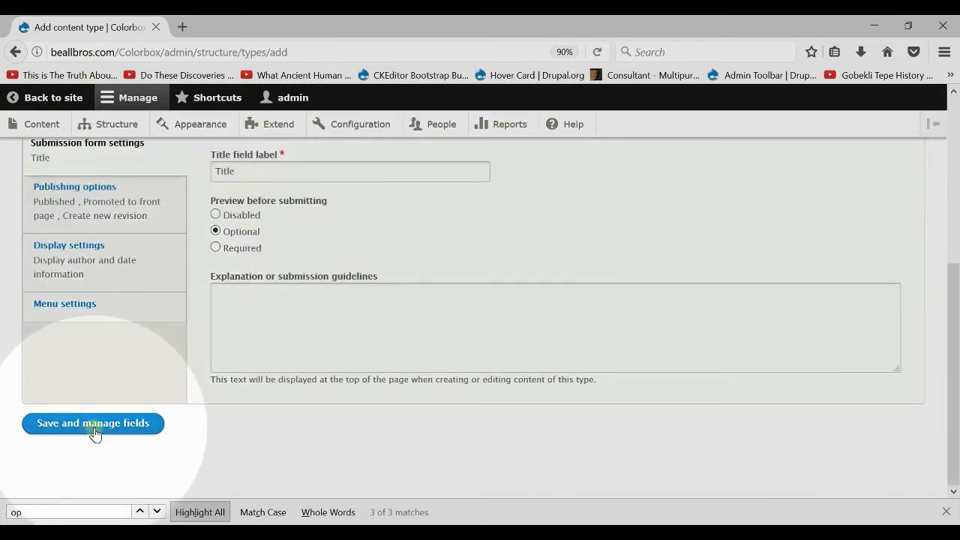
click(95, 426)
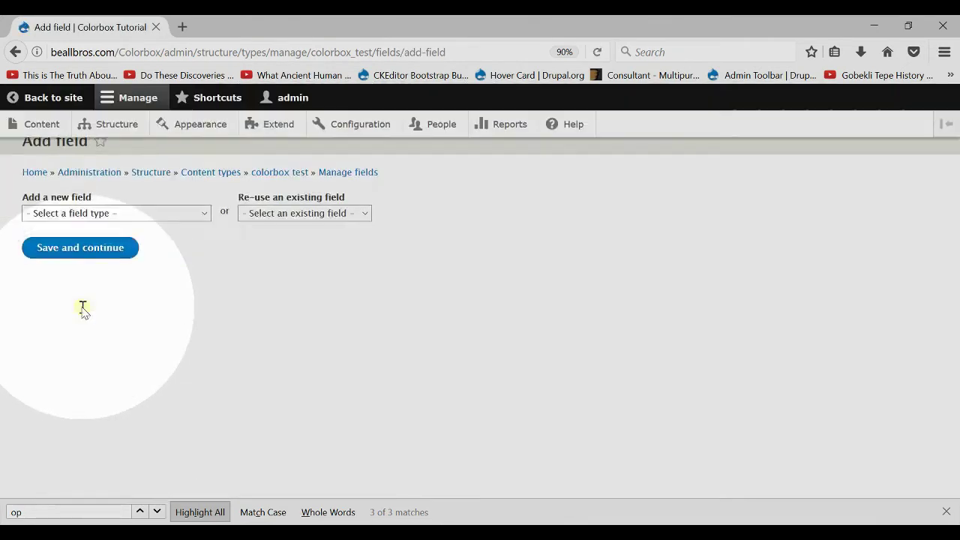
- Re-use the existing field_image field and save its settings with Enable Alt field unchecked
click(330, 240)
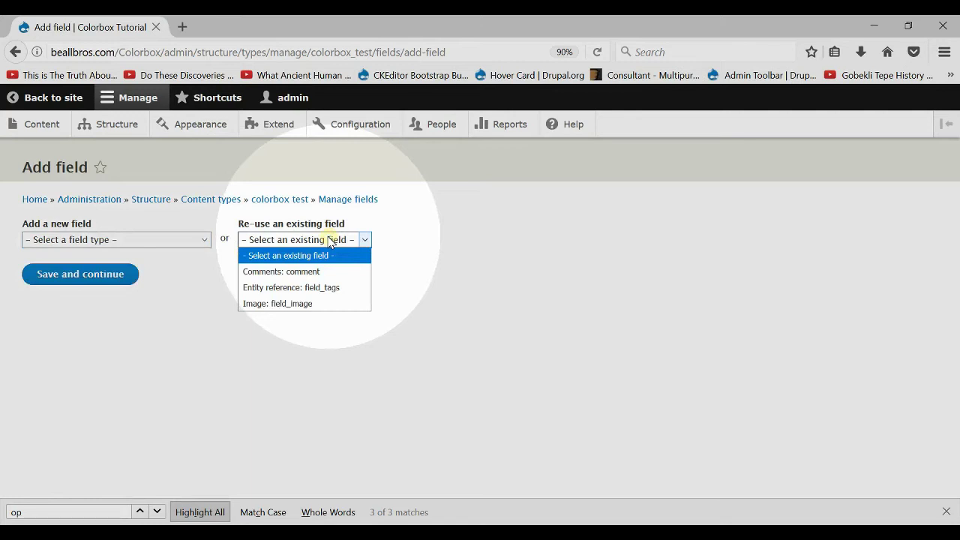
click(291, 303)
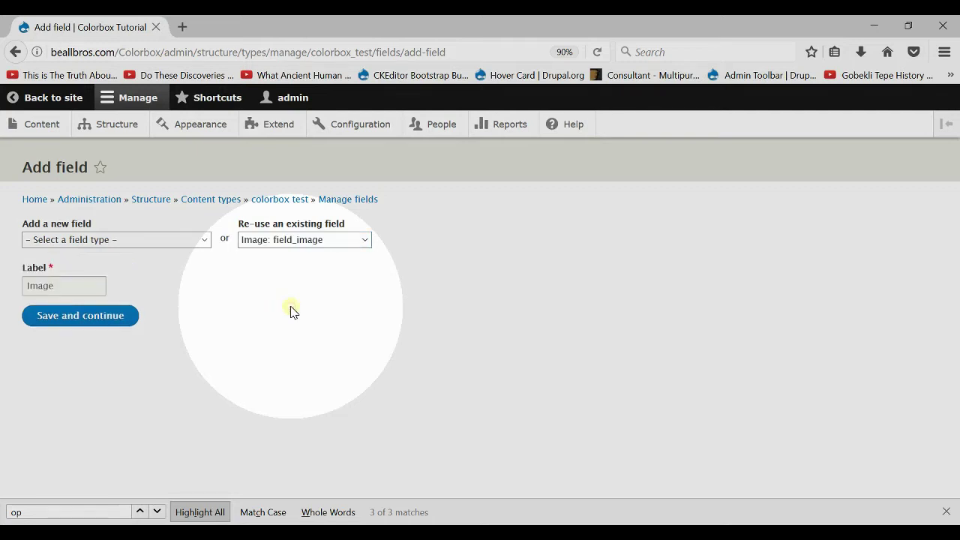
click(109, 317)
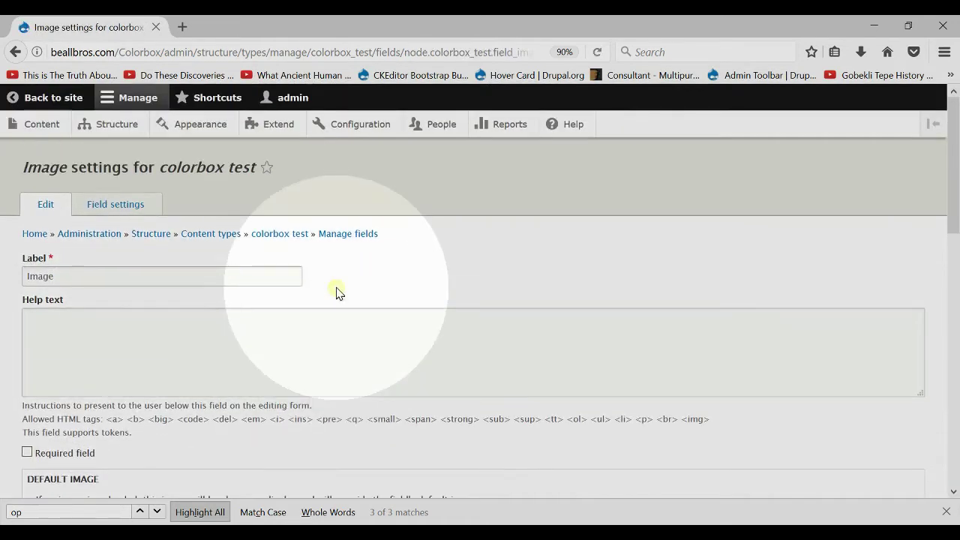
scroll(336, 292, down, 5)
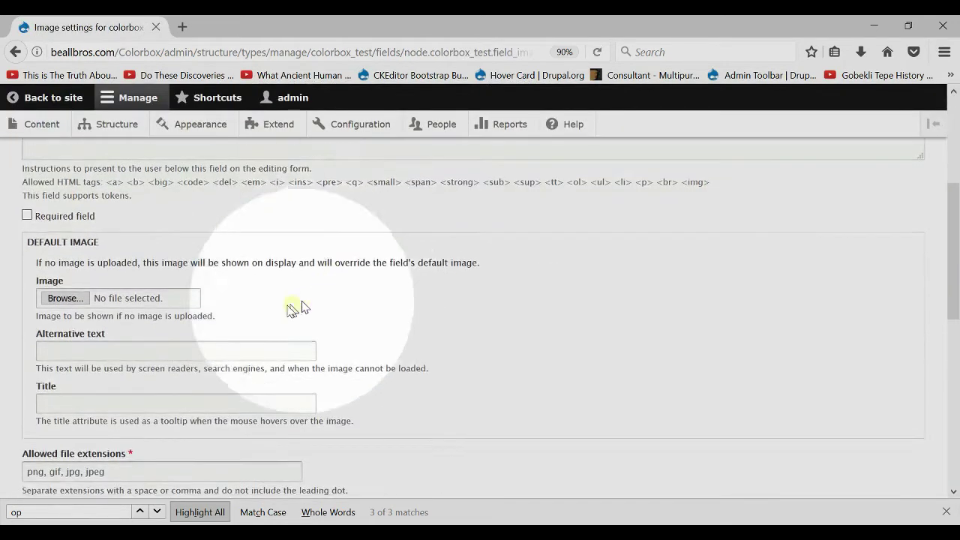
scroll(113, 329, down, 3)
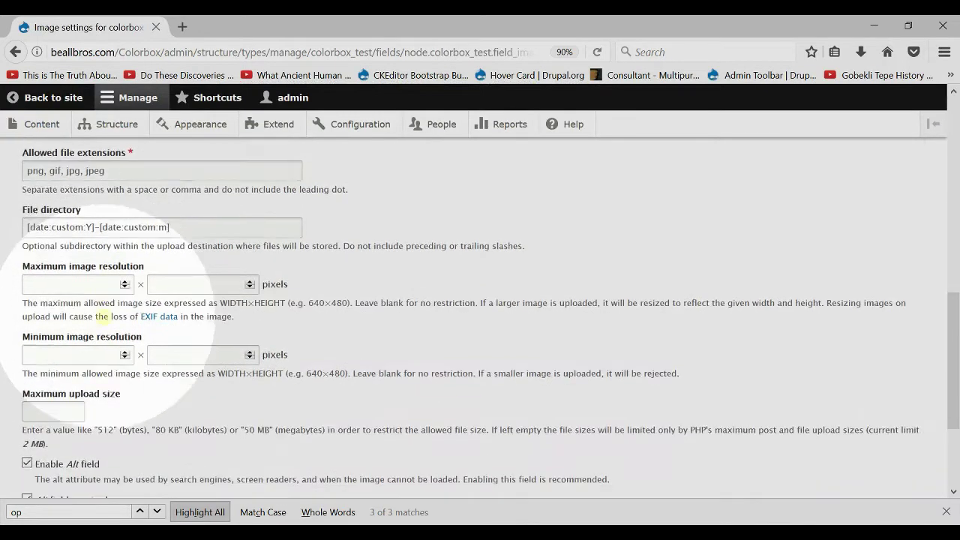
scroll(82, 375, down, 1)
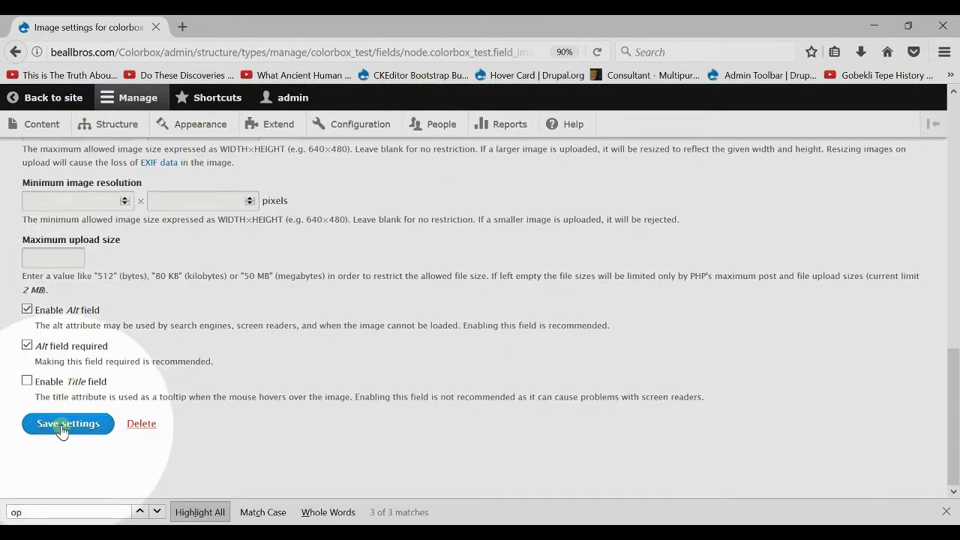
click(27, 308)
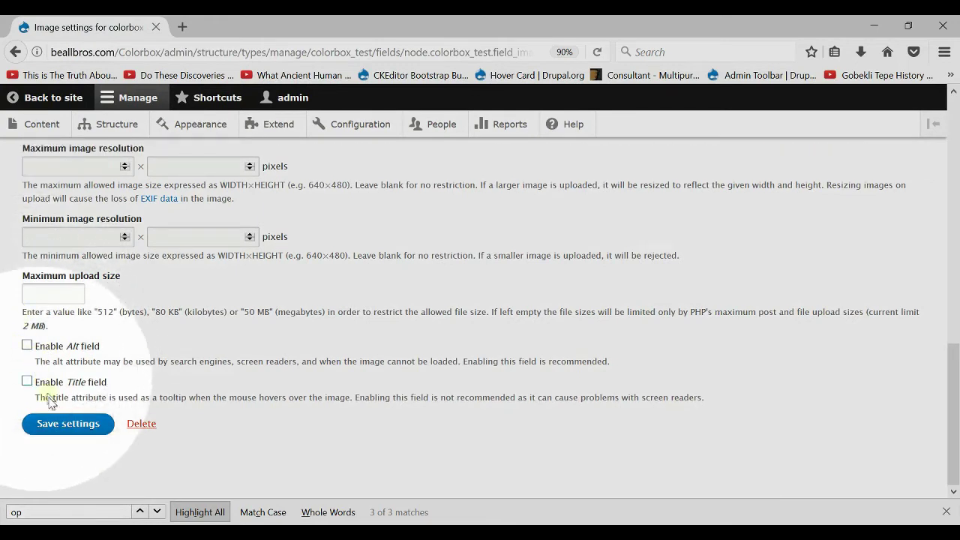
click(65, 426)
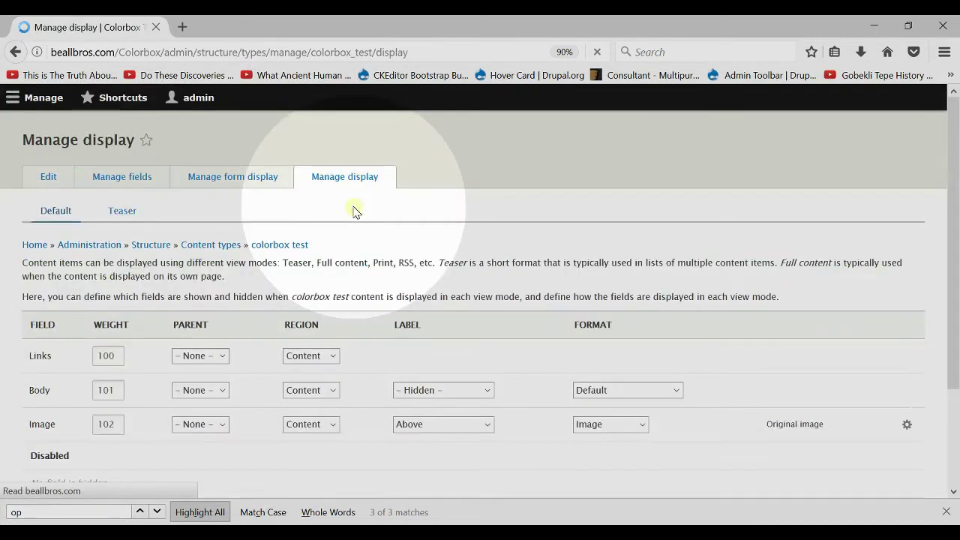
- Set the Image field's label to Hidden and its format to Colorbox
scroll(405, 235, down, 2)
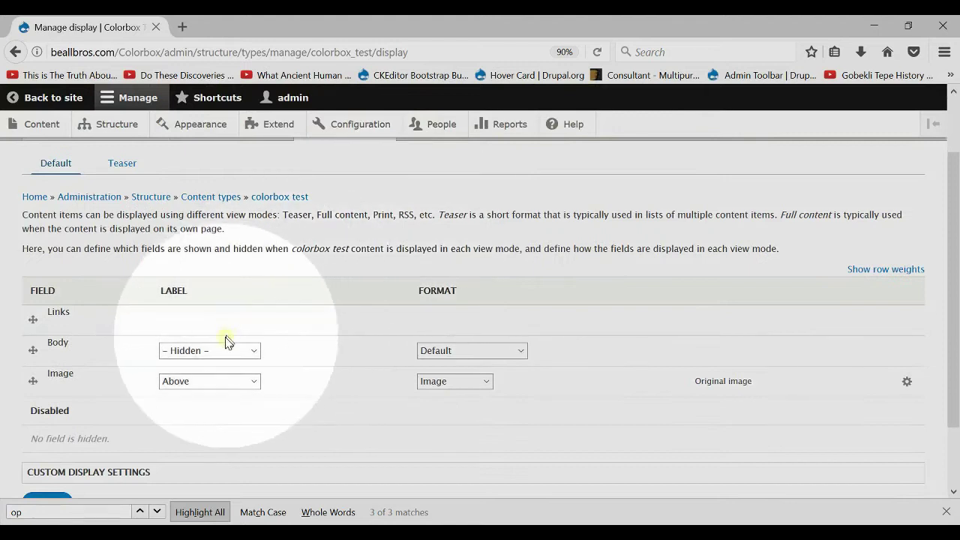
scroll(227, 343, down, 2)
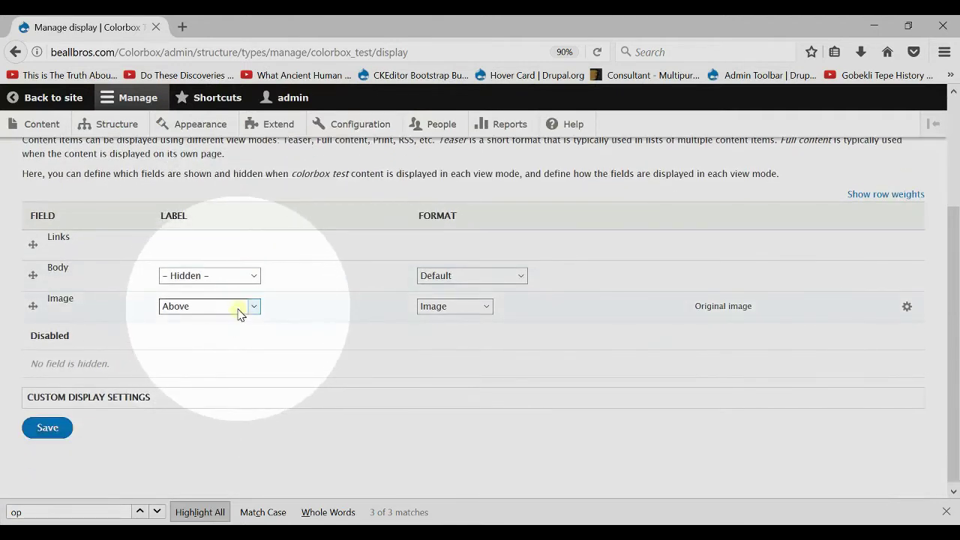
click(239, 308)
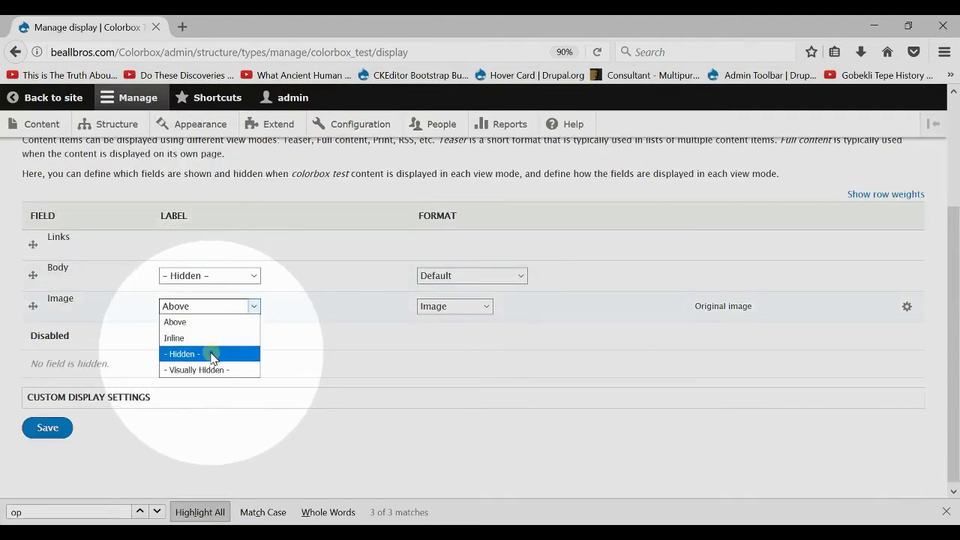
click(213, 354)
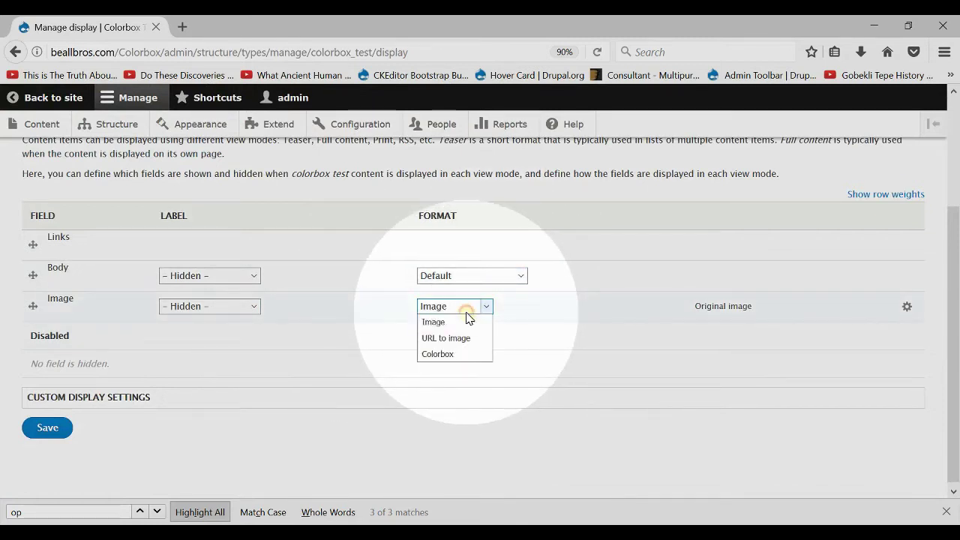
click(443, 355)
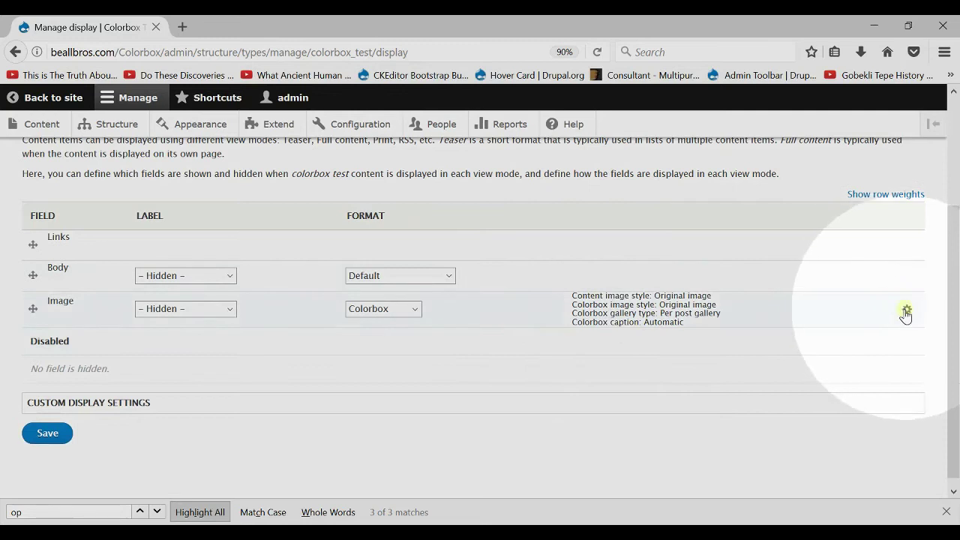
- Set the Colorbox content image style to Thumbnail (100×100) and save the display
click(906, 309)
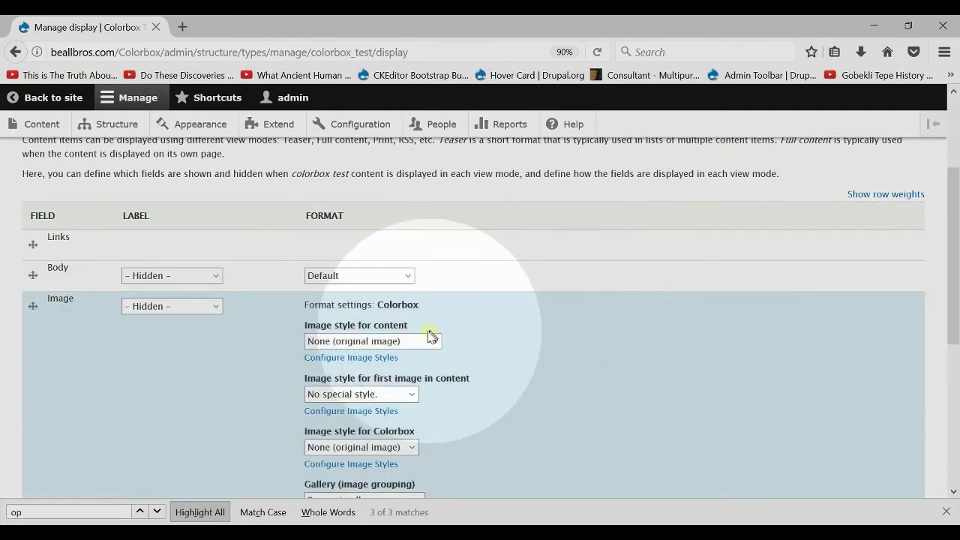
scroll(385, 303, down, 2)
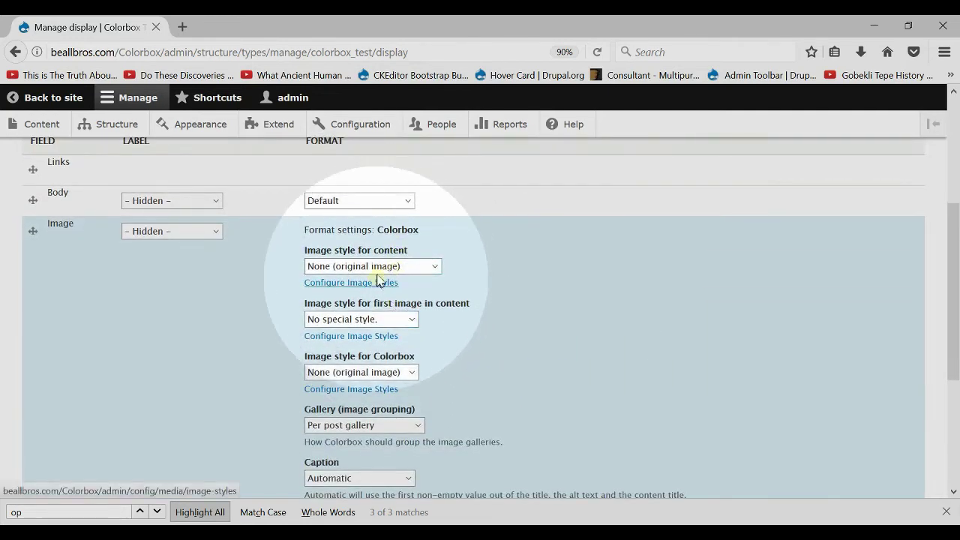
click(381, 272)
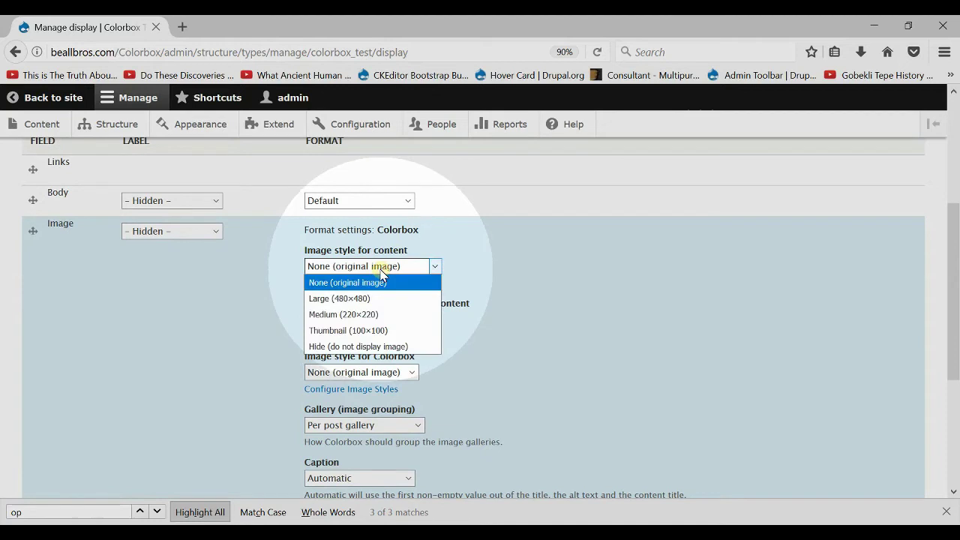
click(363, 327)
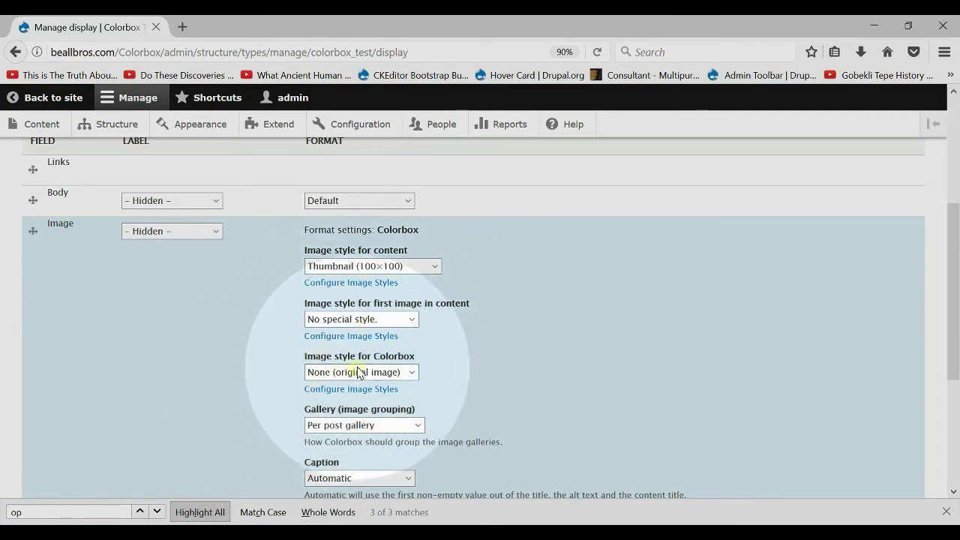
scroll(264, 377, down, 6)
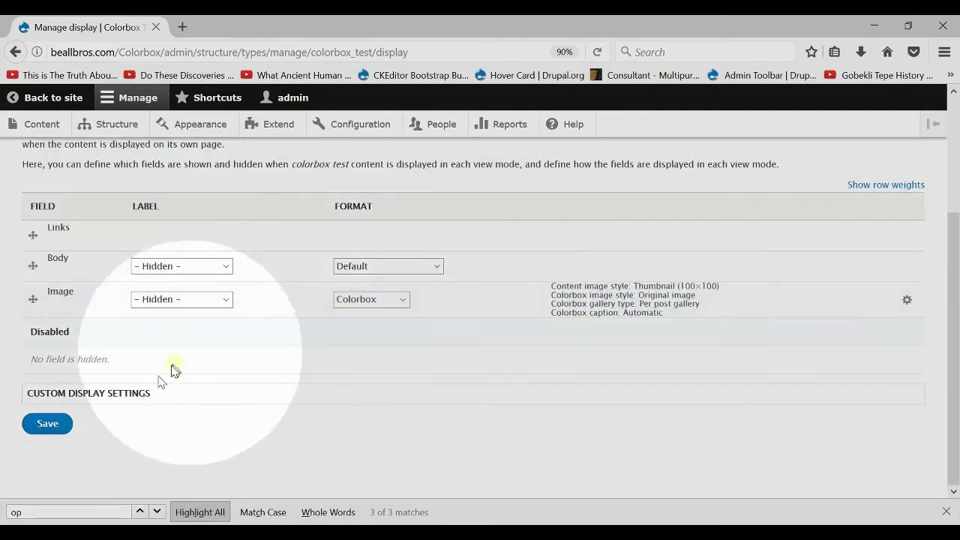
click(49, 428)
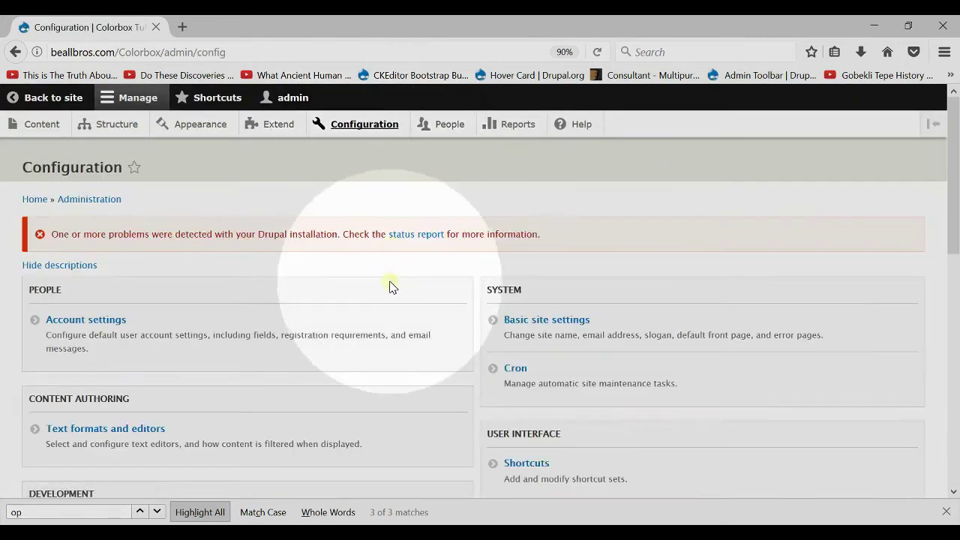
- Review the image styles: Large (480×480), Medium (220×220) and Thumbnail (100×100)
scroll(390, 285, down, 5)
scroll(390, 285, down, 3)
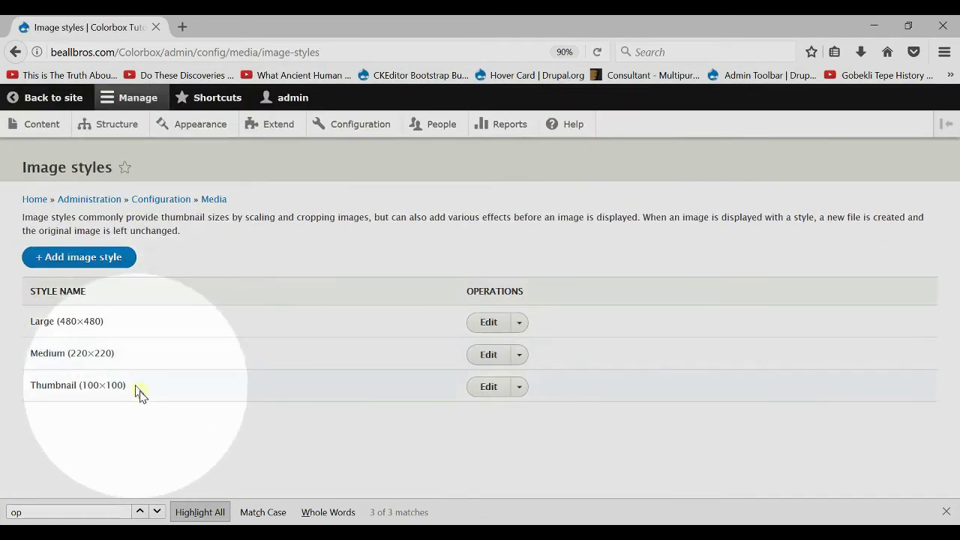
drag(139, 392, 33, 306)
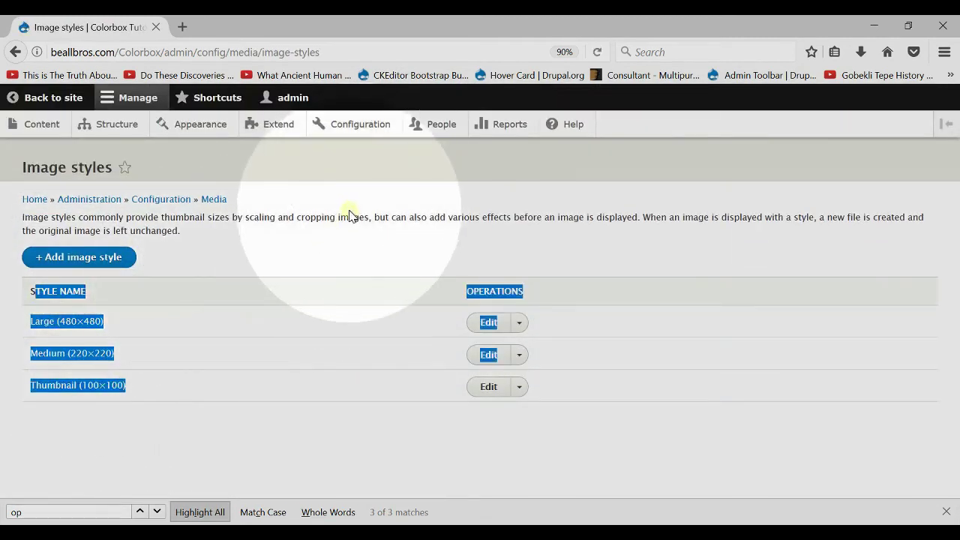
click(373, 195)
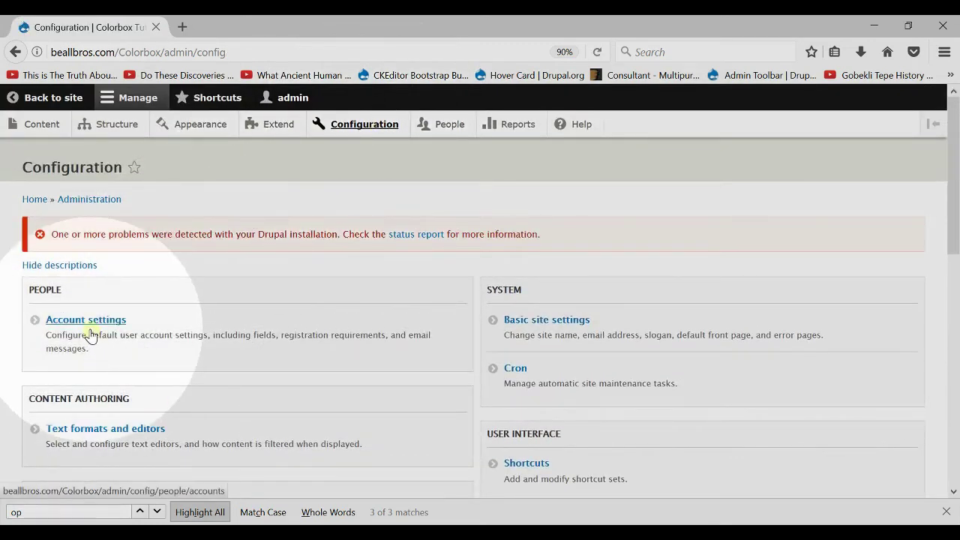
- Inspect Full HTML's CKEditor active toolbar Imce buttons and Image plugin upload settings
scroll(89, 330, down, 3)
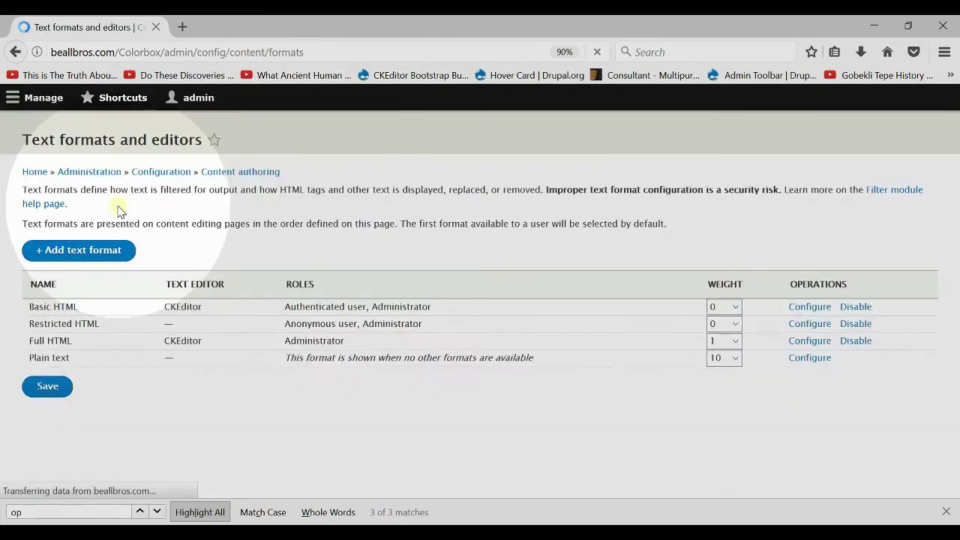
scroll(284, 219, down, 1)
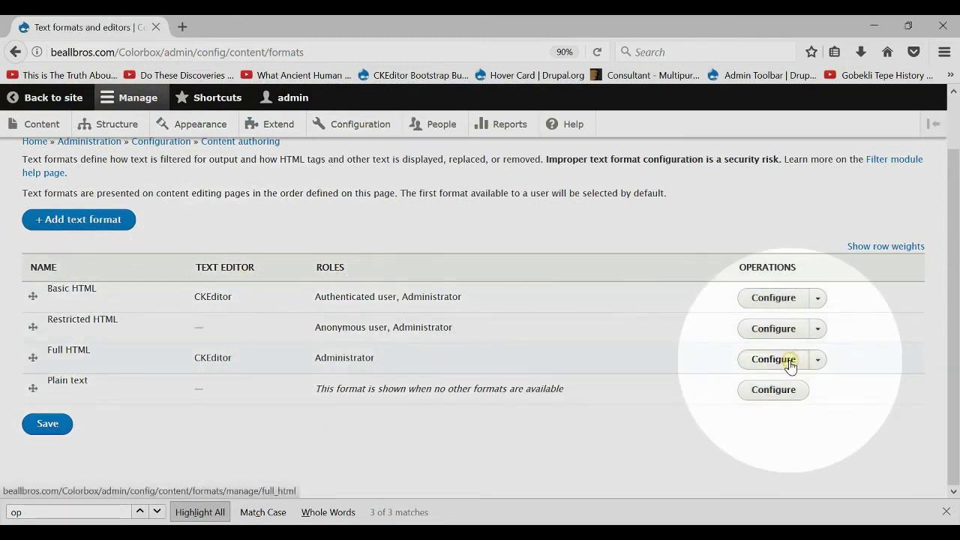
click(789, 365)
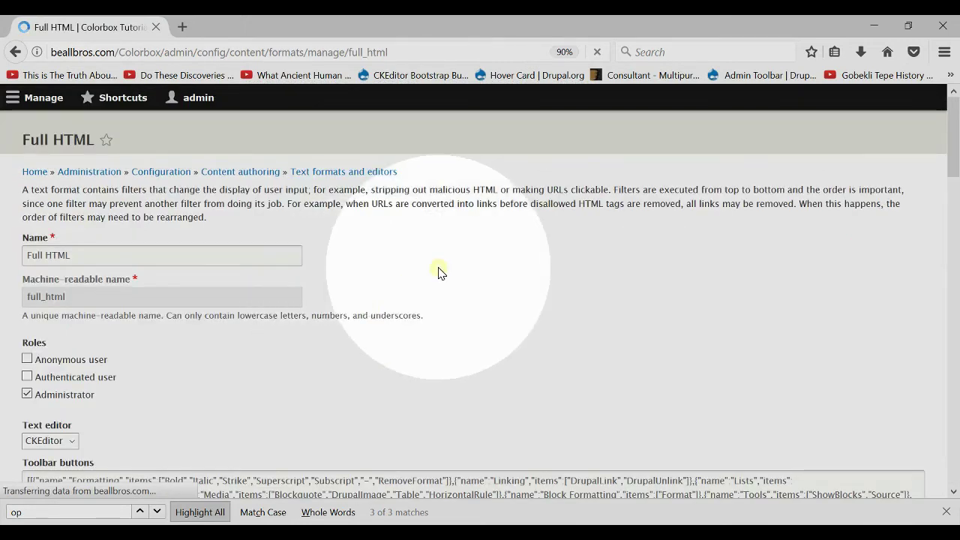
scroll(438, 273, down, 4)
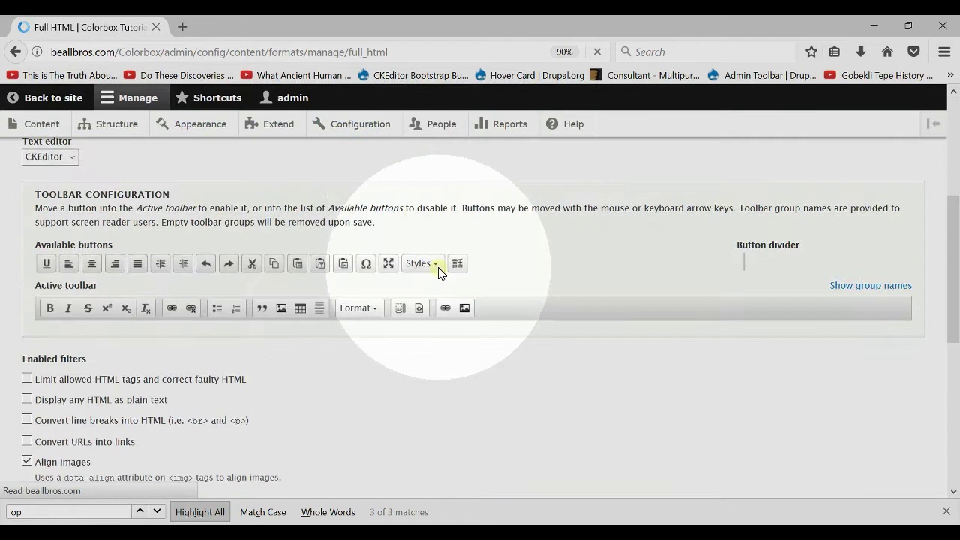
scroll(438, 272, down, 1)
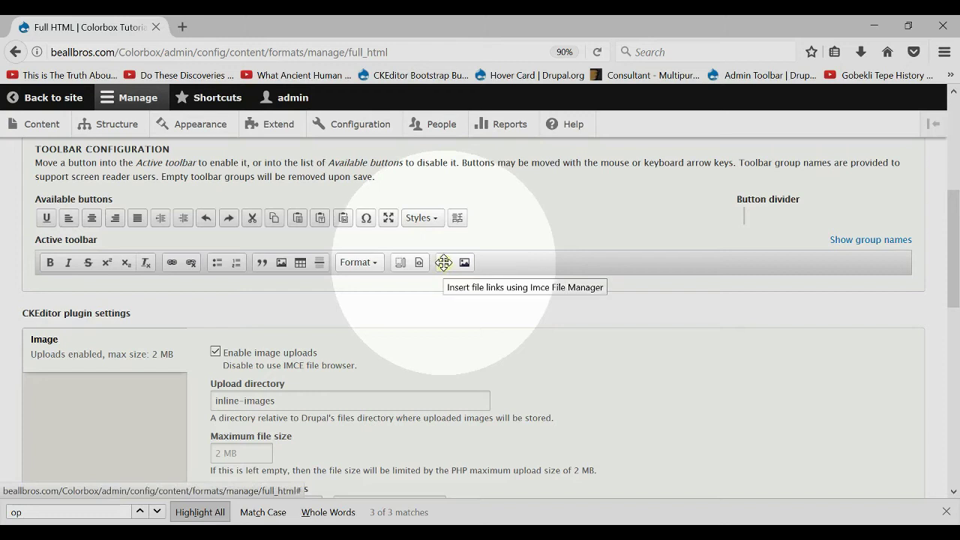
drag(444, 262, 465, 262)
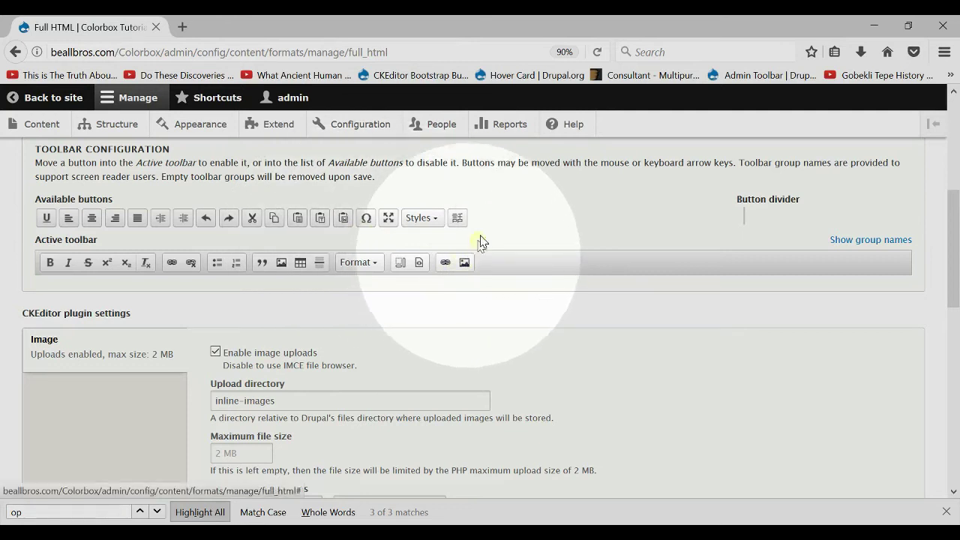
drag(472, 251, 467, 257)
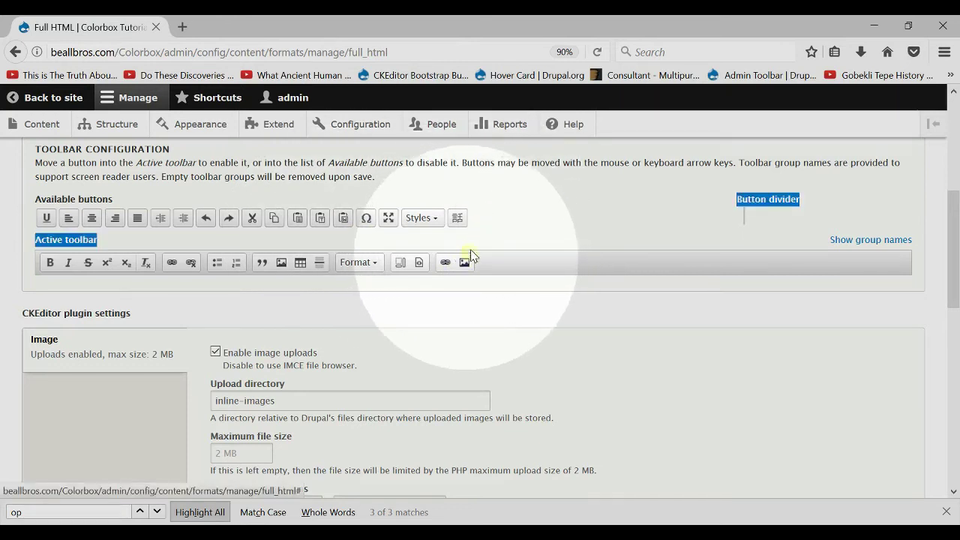
click(480, 232)
scroll(251, 353, down, 1)
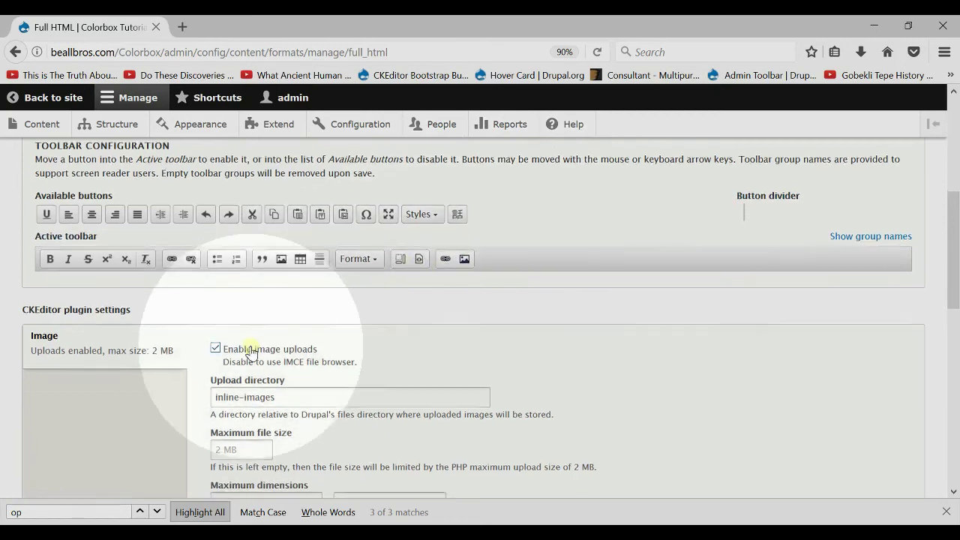
scroll(251, 352, down, 2)
scroll(217, 285, up, 10)
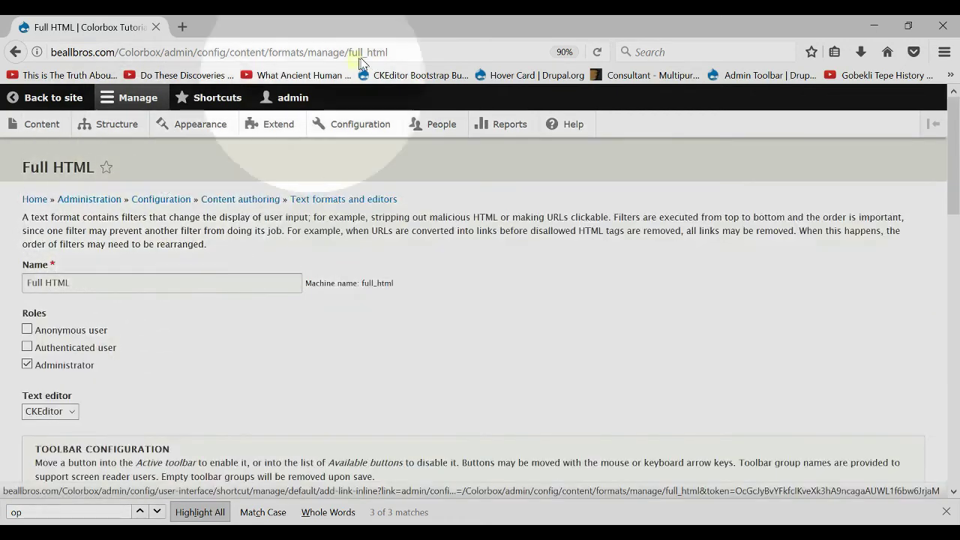
- Clear all caches from the Performance page in a separate tab, then close that tab
right_click(363, 129)
click(371, 131)
click(261, 27)
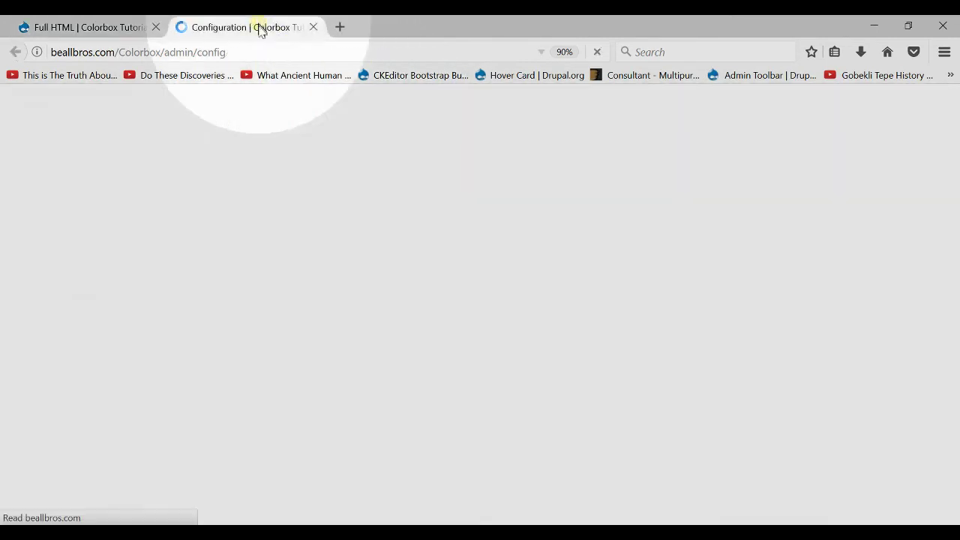
scroll(247, 349, down, 3)
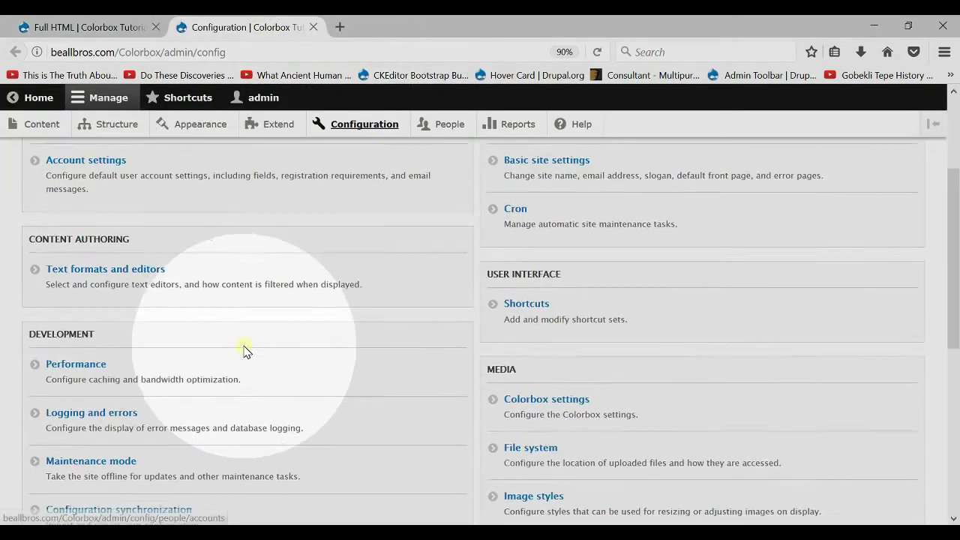
scroll(247, 349, down, 3)
click(101, 225)
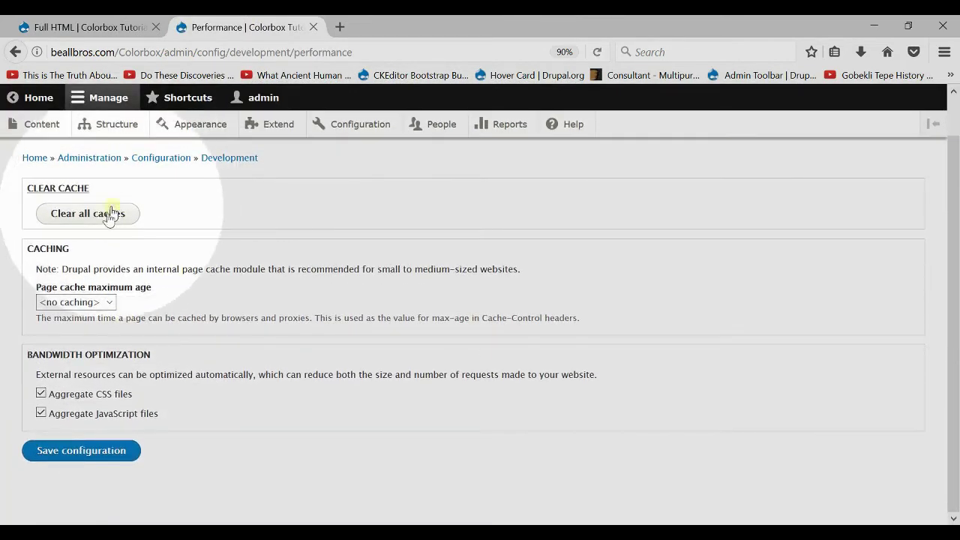
scroll(112, 225, up, 1)
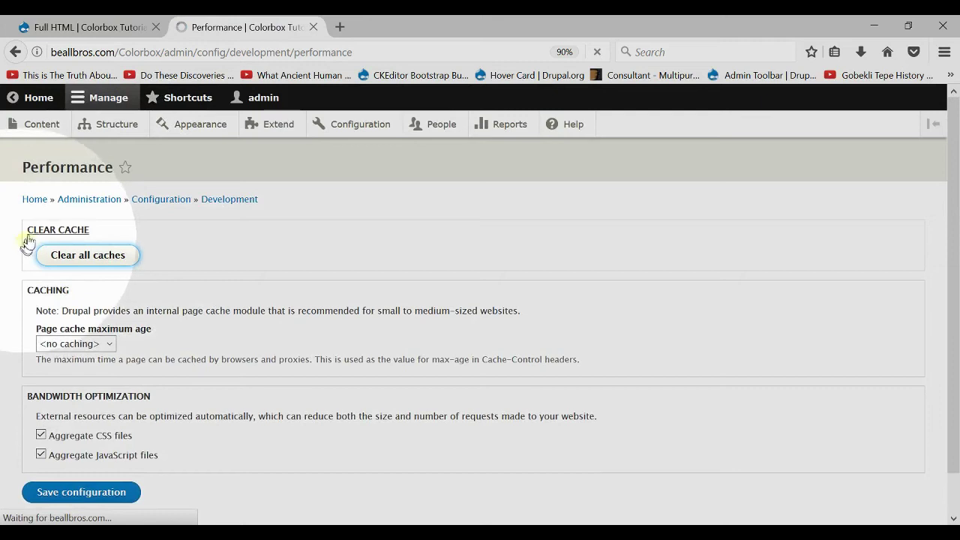
drag(29, 234, 71, 252)
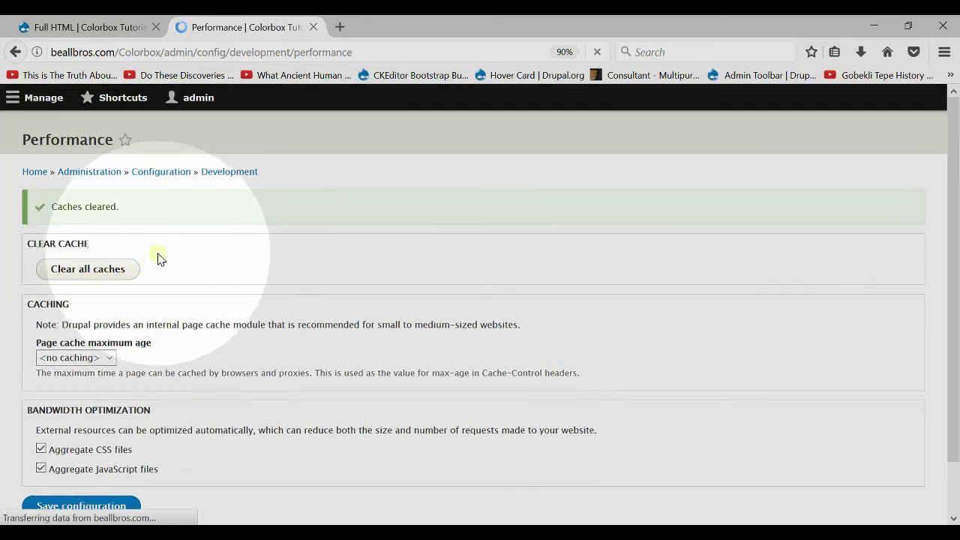
click(314, 27)
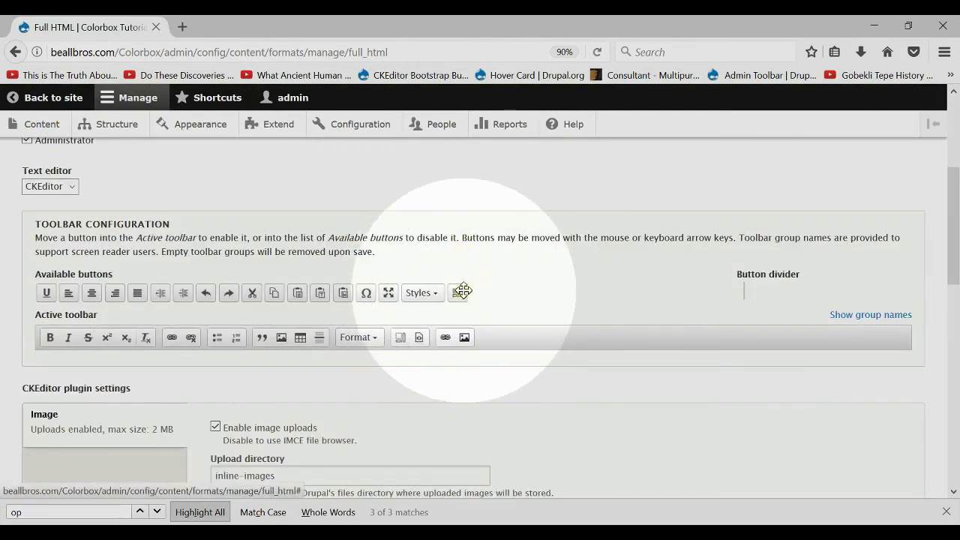
- Drag the IMCE image-insert button from Available buttons into the Full HTML Active toolbar
drag(463, 290, 460, 338)
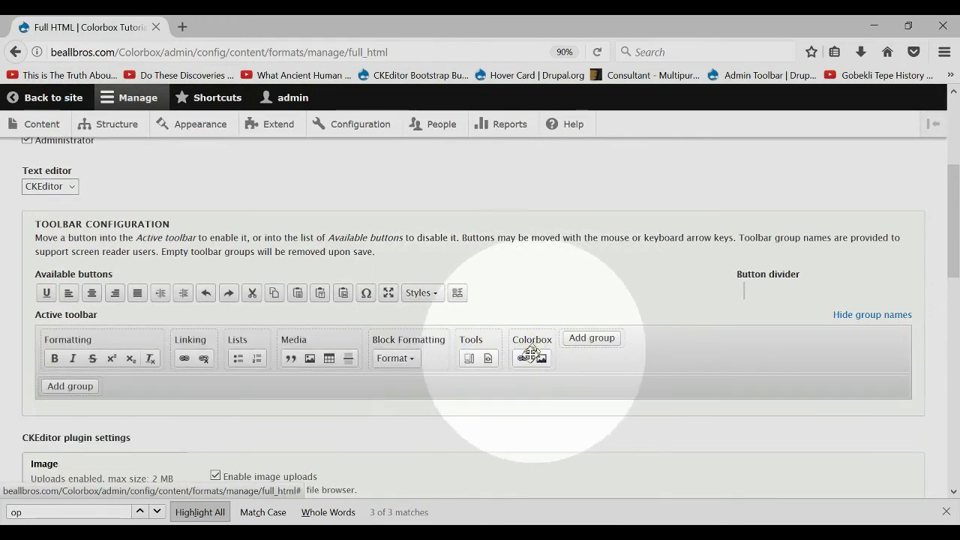
scroll(208, 325, down, 10)
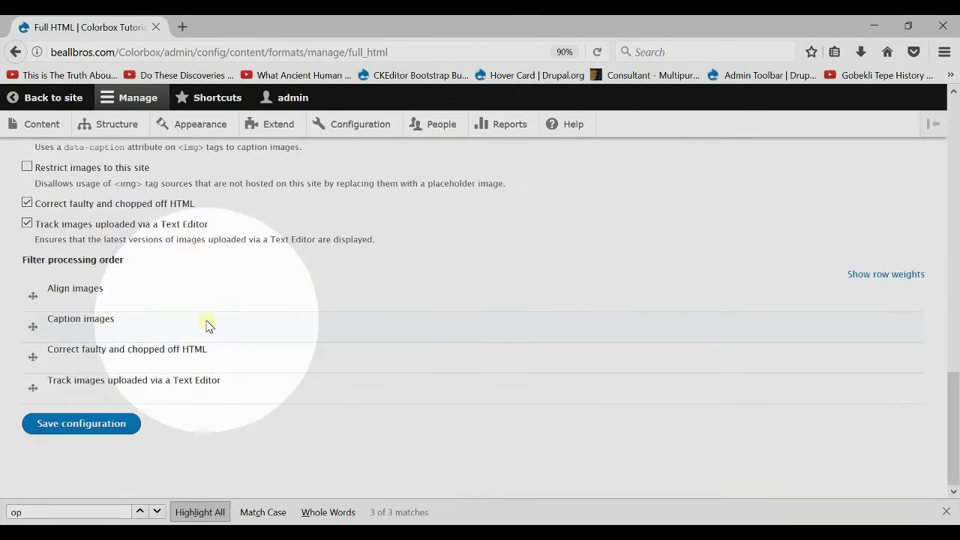
scroll(158, 339, up, 10)
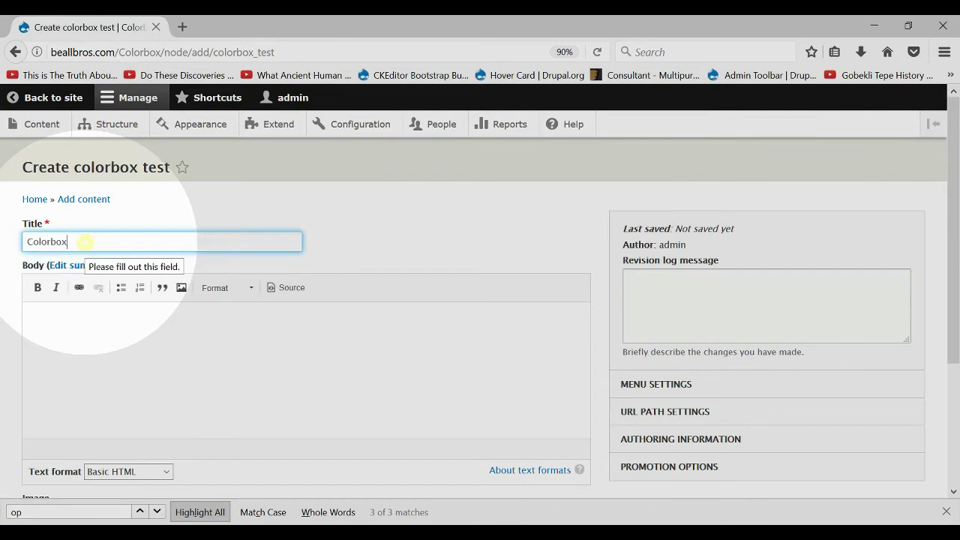
- Enter body text 'test' and attach drupal8_Commerce_Module_YouTube.jpg as the item's image
click(92, 310)
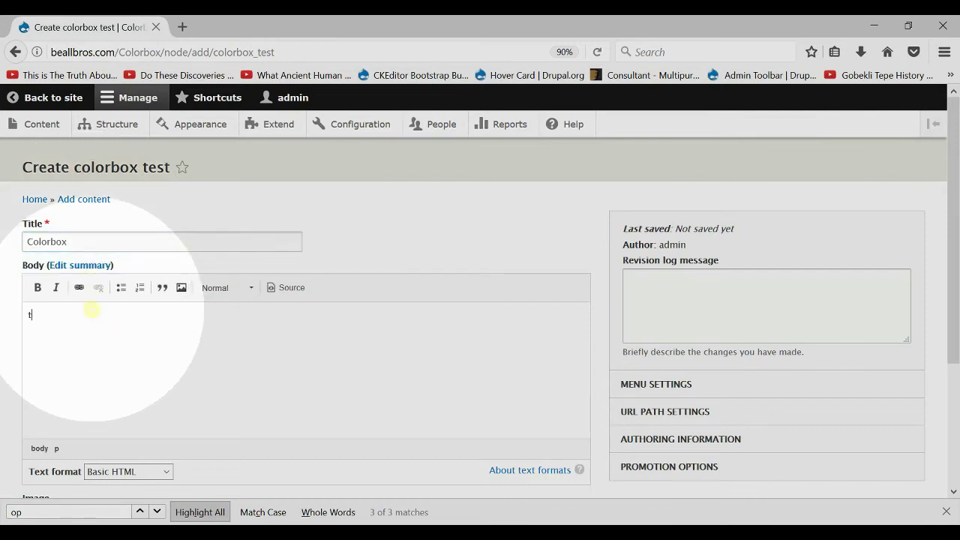
scroll(92, 309, down, 3)
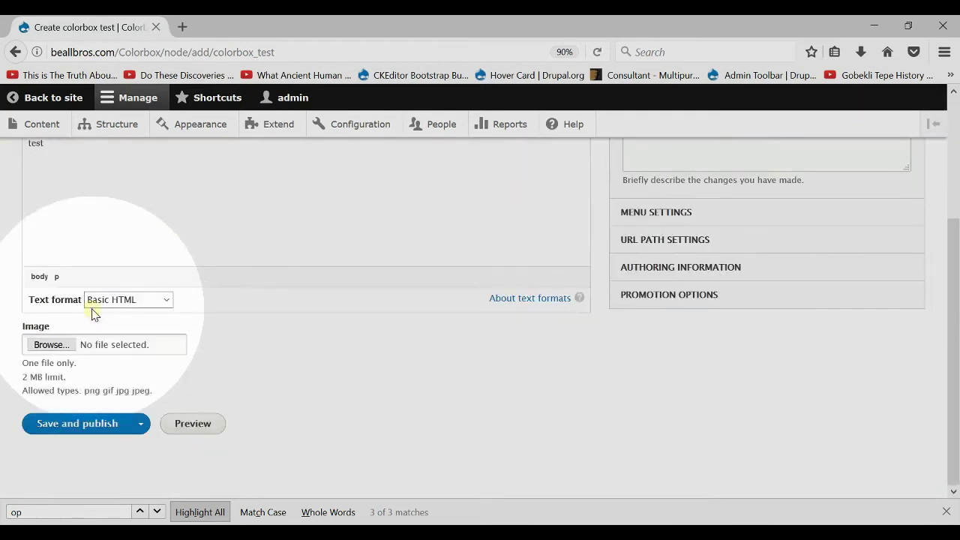
click(53, 345)
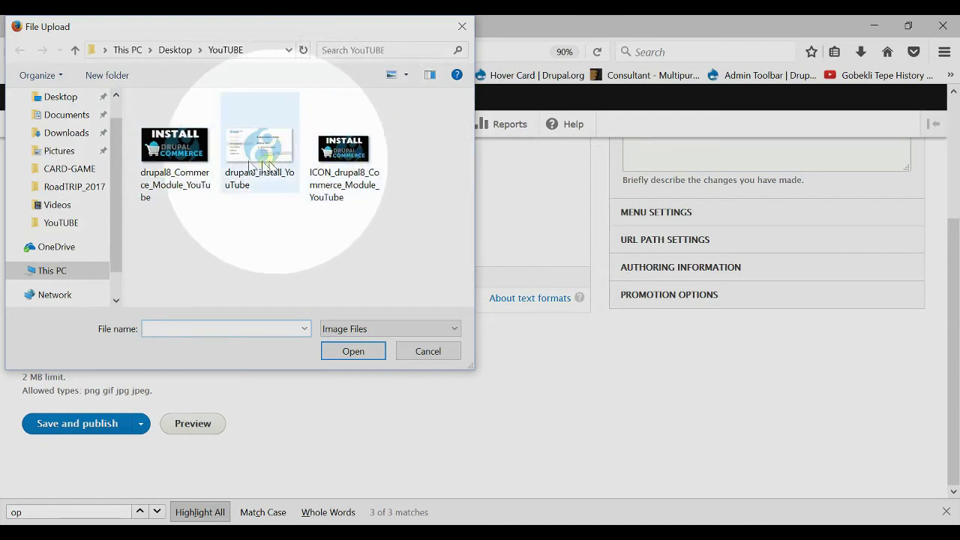
double_click(194, 158)
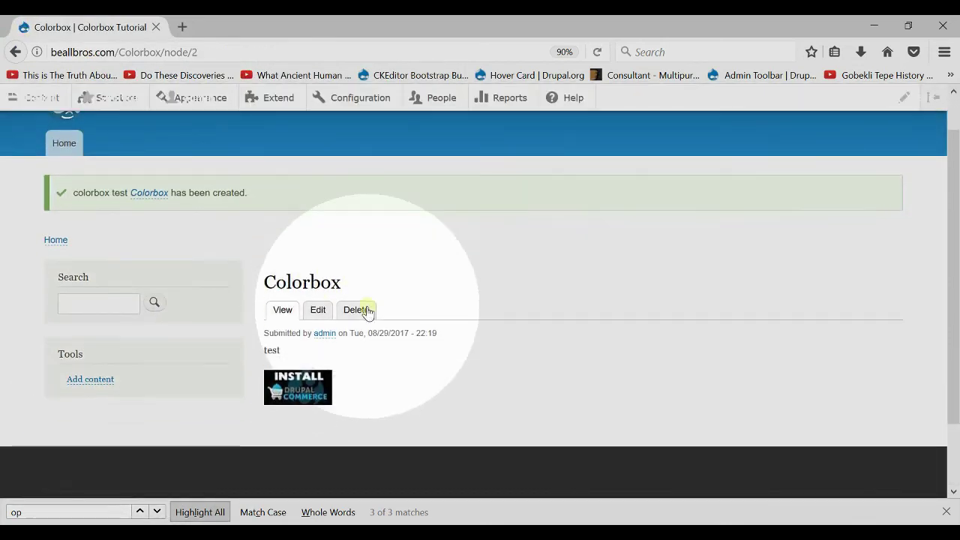
scroll(366, 307, down, 2)
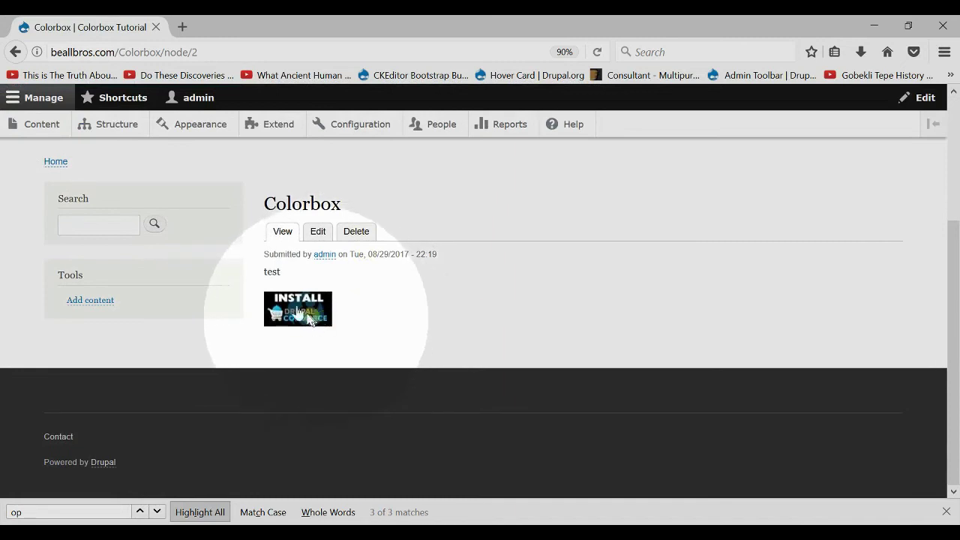
click(304, 308)
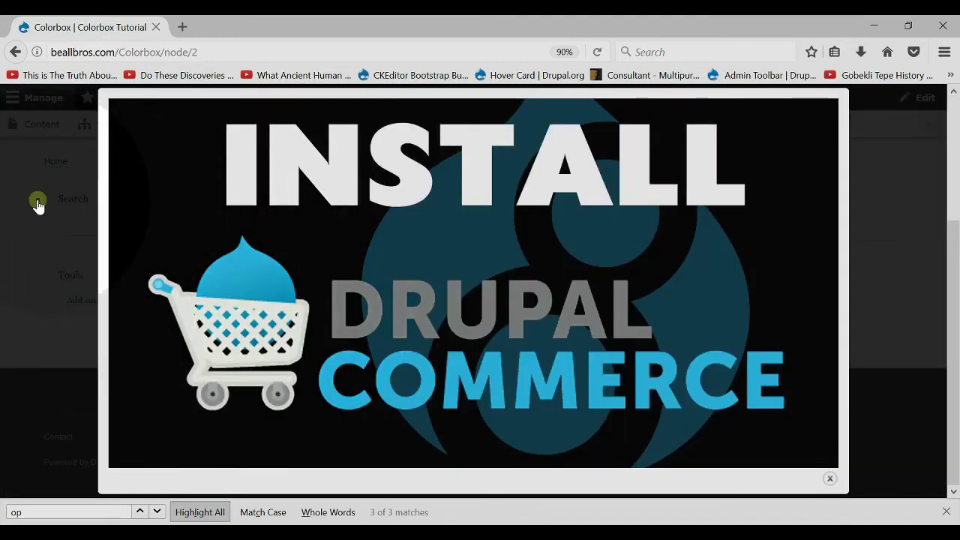
click(37, 202)
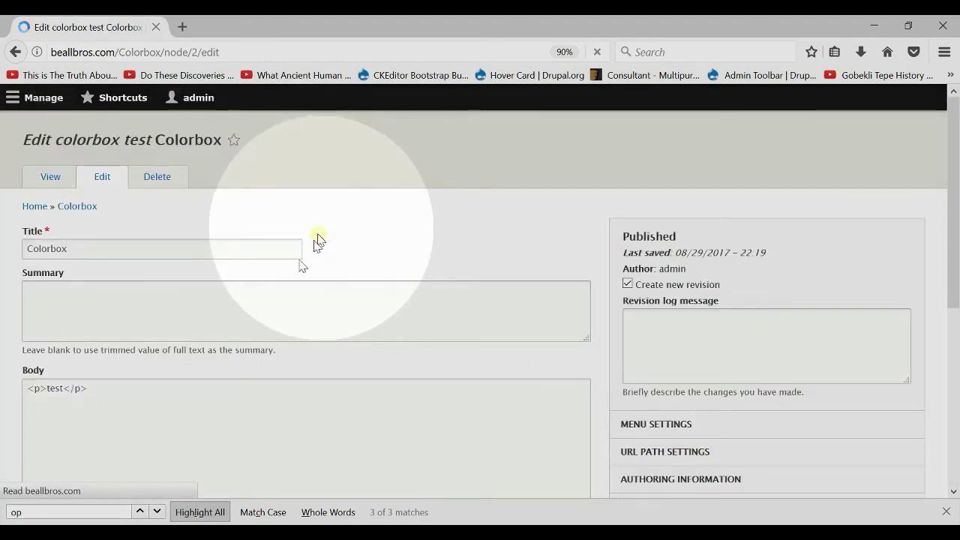
- Change the Colorbox node body's text format to Full HTML and launch the IMCE file manager
scroll(173, 232, down, 4)
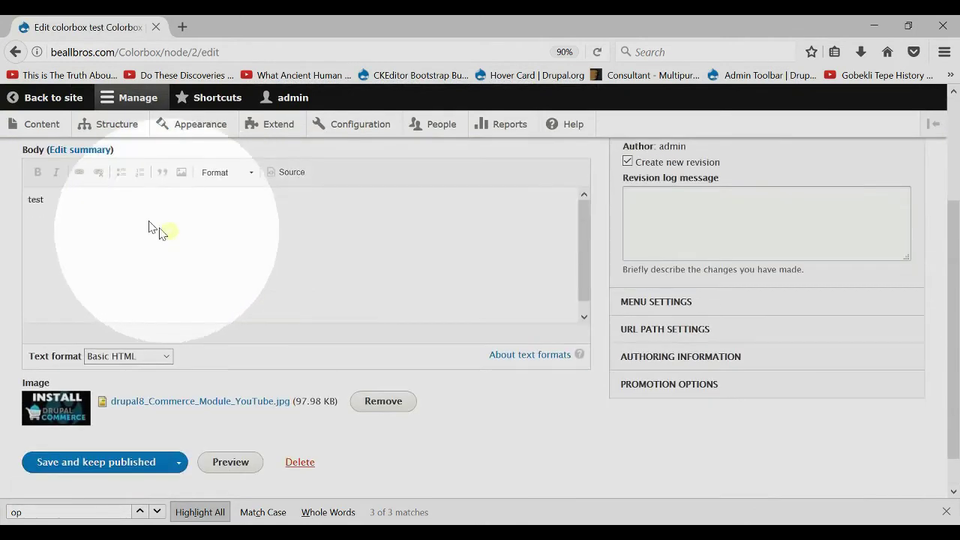
scroll(157, 278, up, 3)
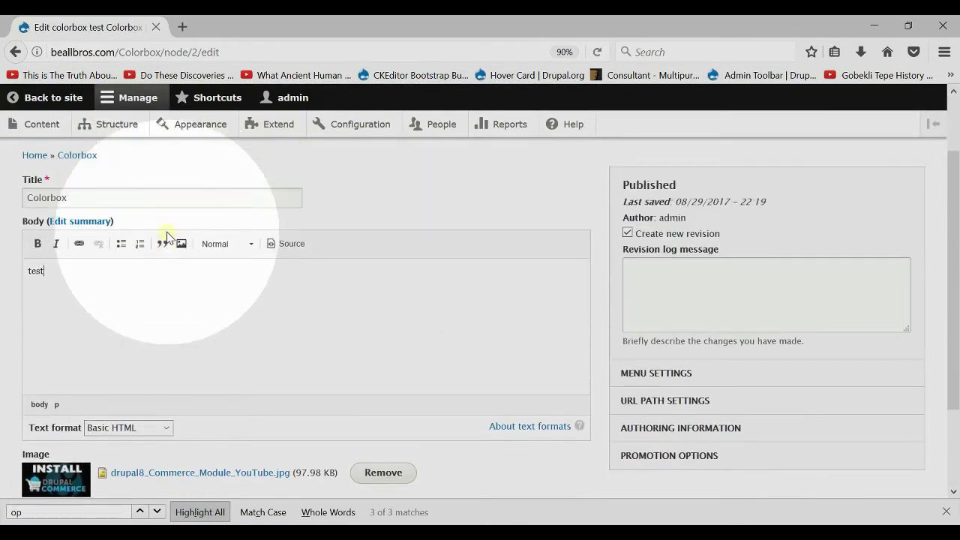
scroll(156, 279, down, 3)
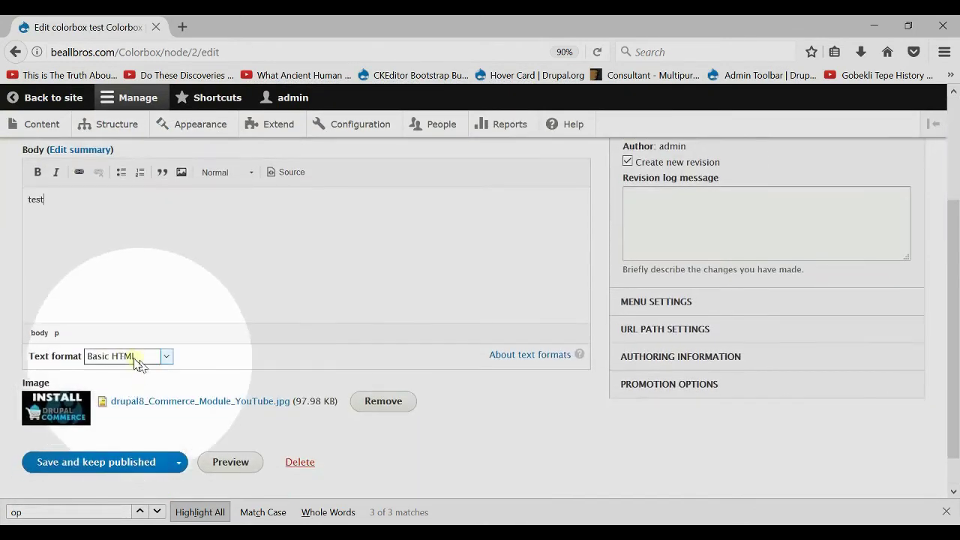
click(167, 357)
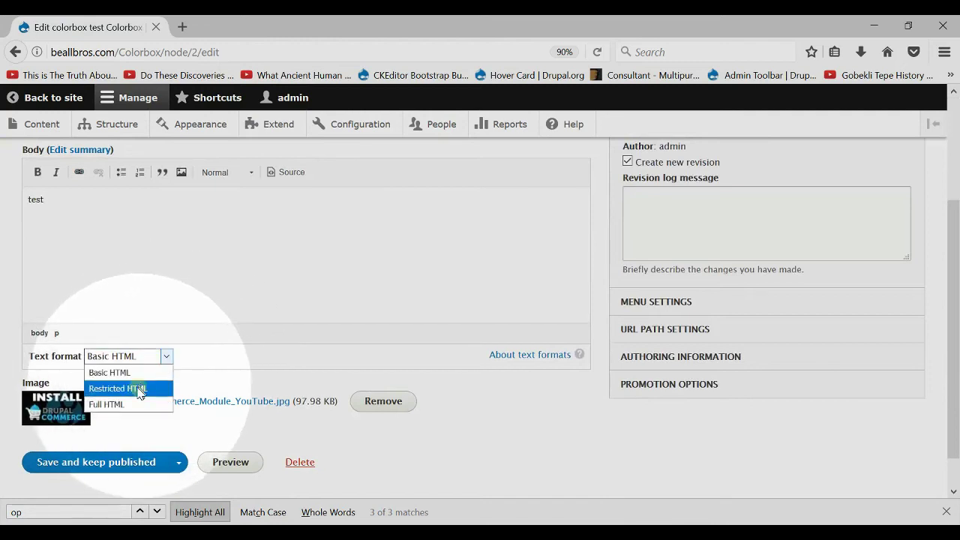
click(132, 388)
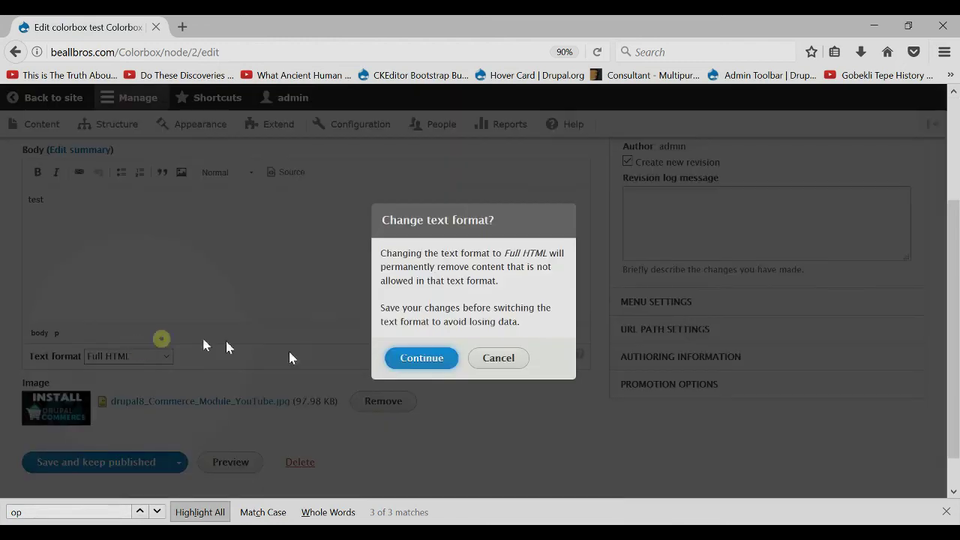
click(420, 358)
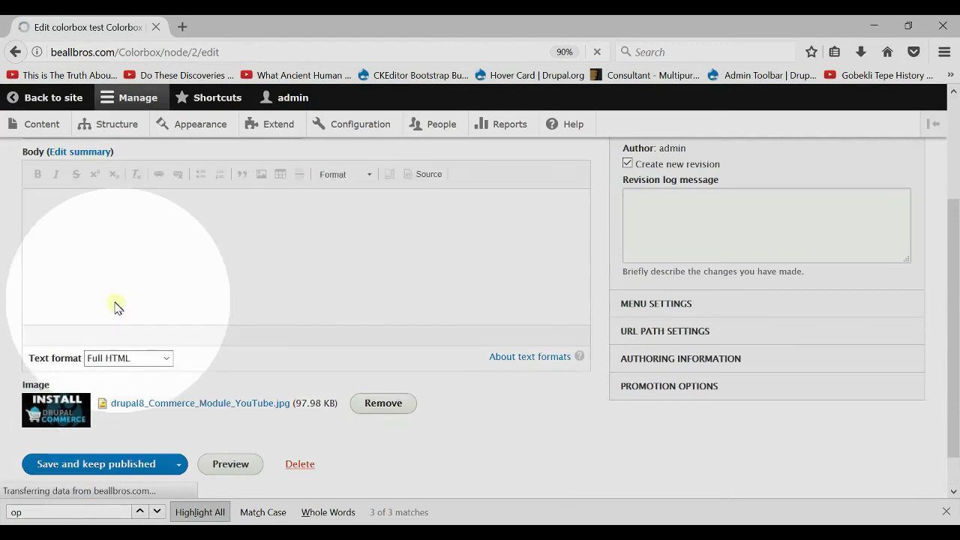
scroll(112, 315, up, 4)
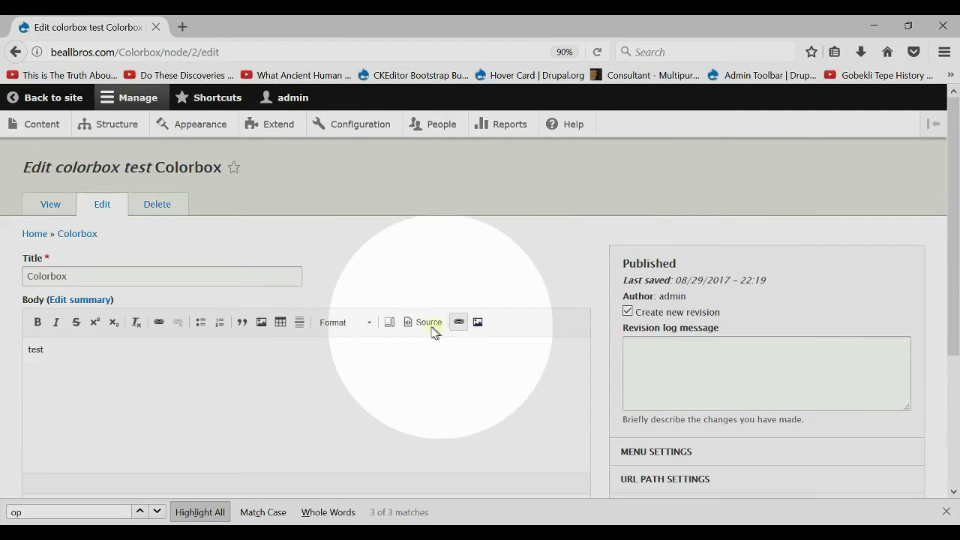
click(477, 323)
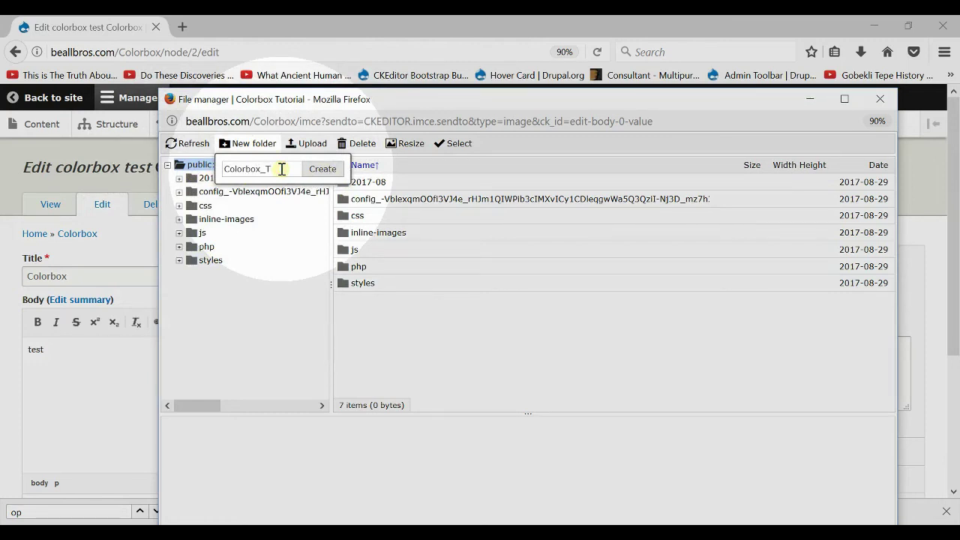
- Create folder Colorbox_Test, upload ICON_drupal8_Commerce_Module_YouTube.jpg there, and insert it into the body
key(Return)
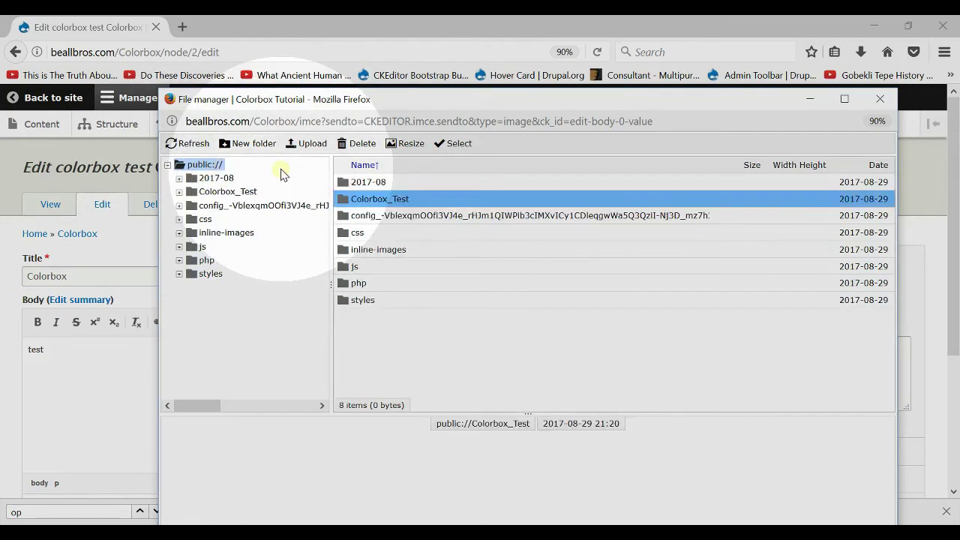
double_click(344, 201)
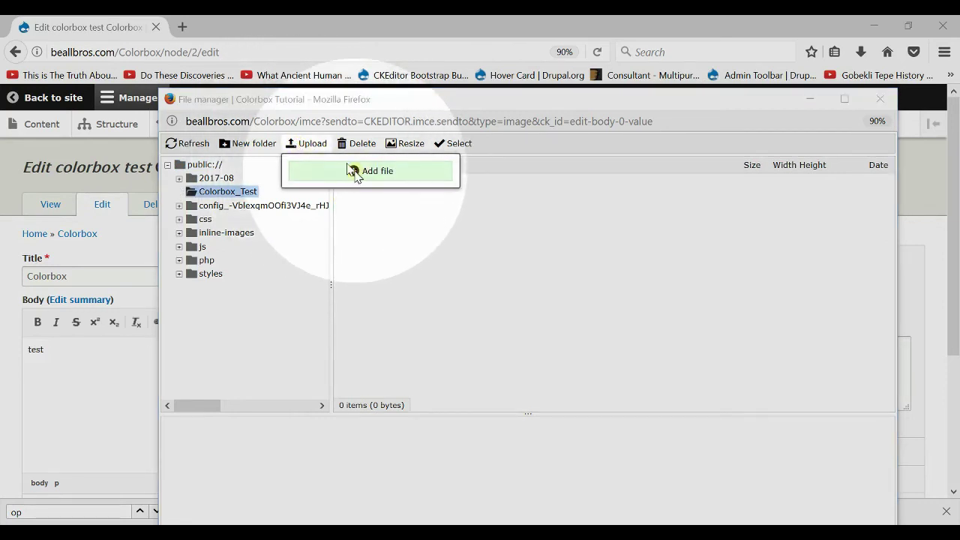
click(354, 172)
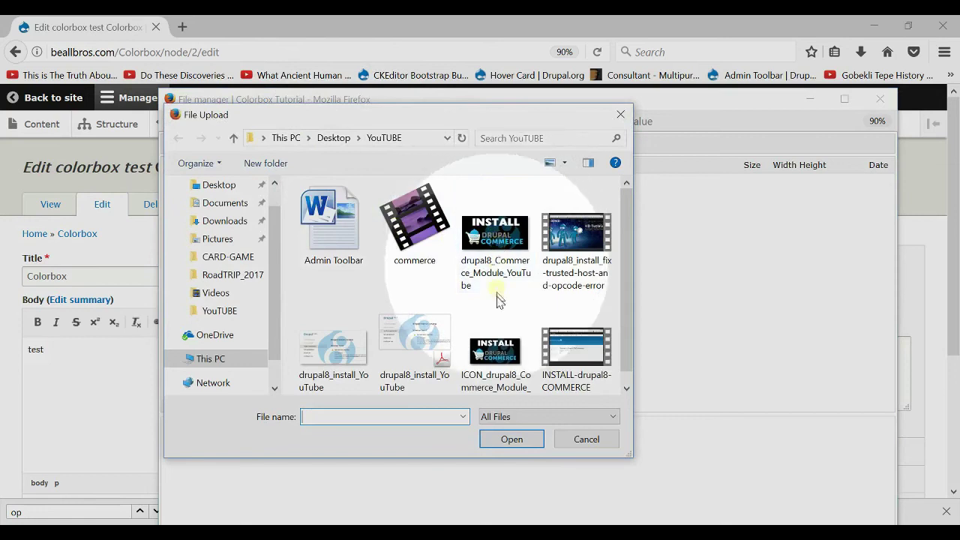
click(495, 352)
double_click(495, 353)
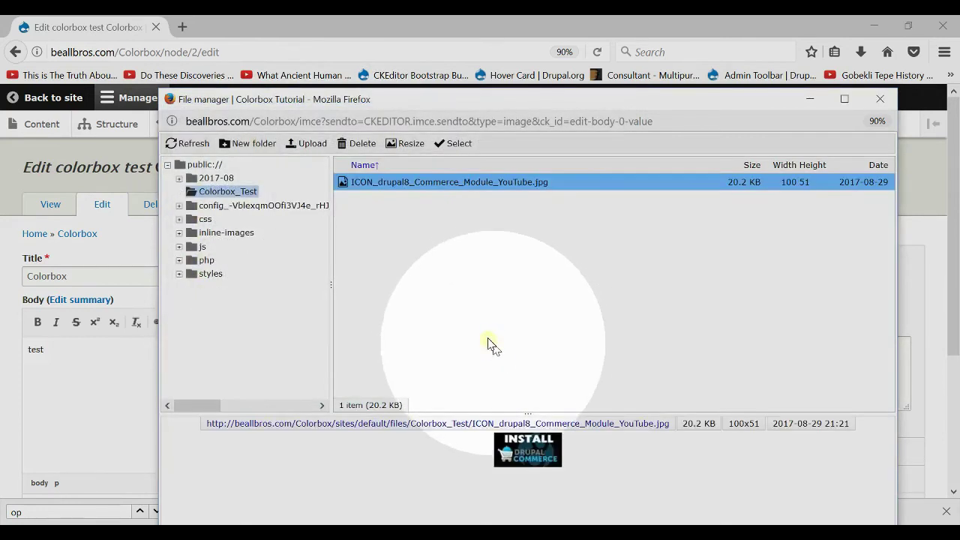
double_click(362, 183)
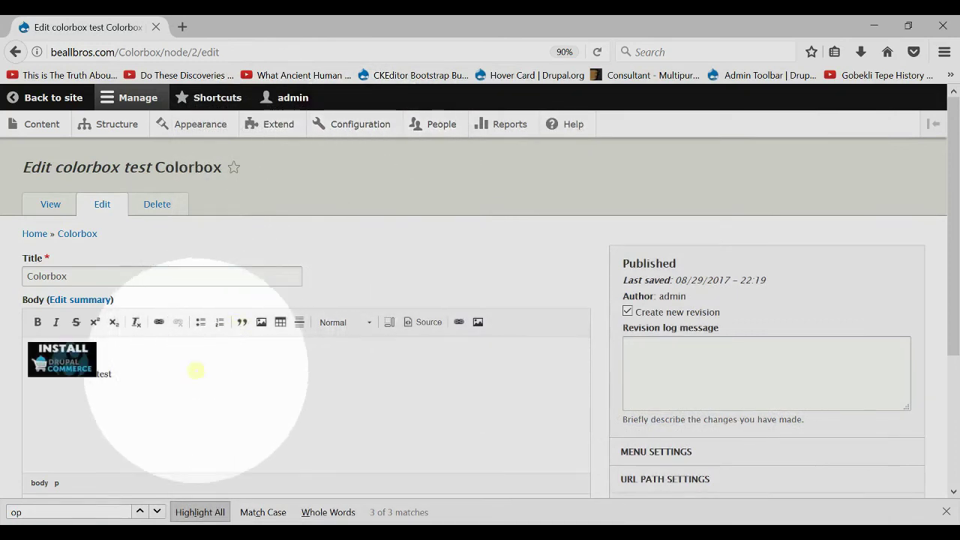
- Link the body's ICON thumbnail to drupal8_install_YouTube.jpg, newly uploaded into Colorbox_Test
scroll(105, 270, down, 2)
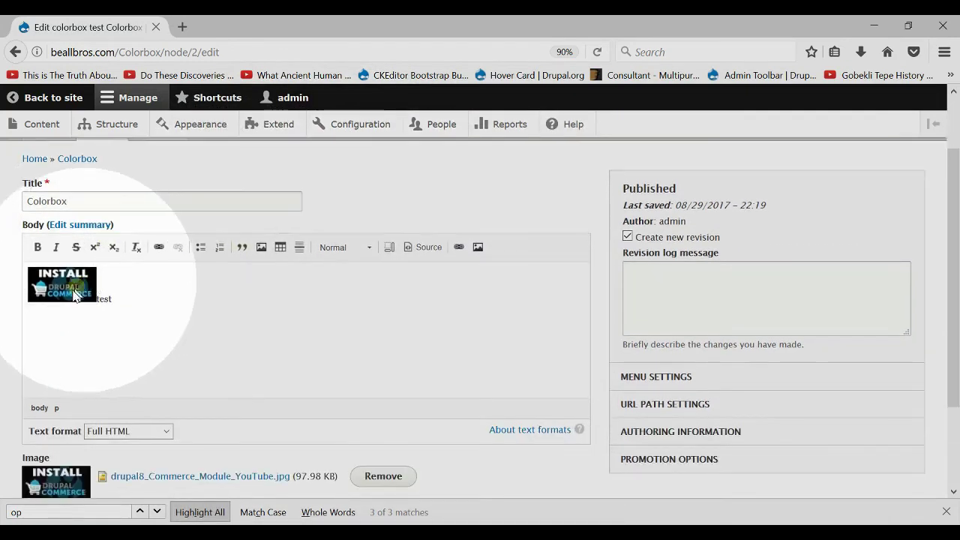
click(63, 297)
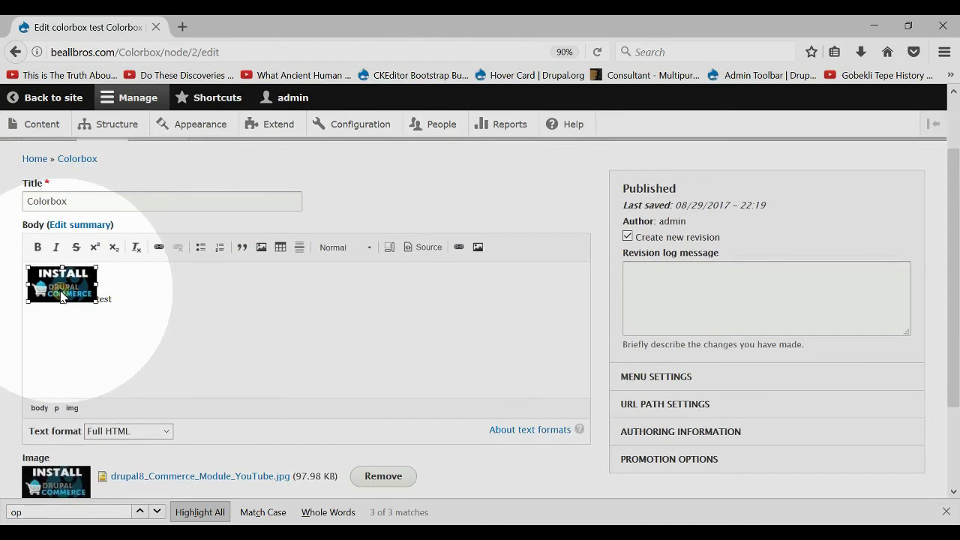
click(173, 301)
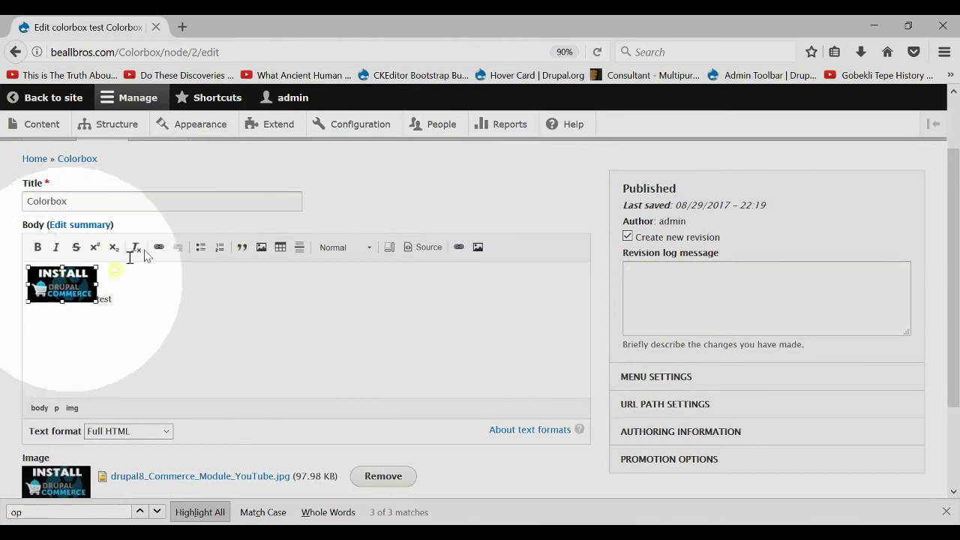
click(459, 249)
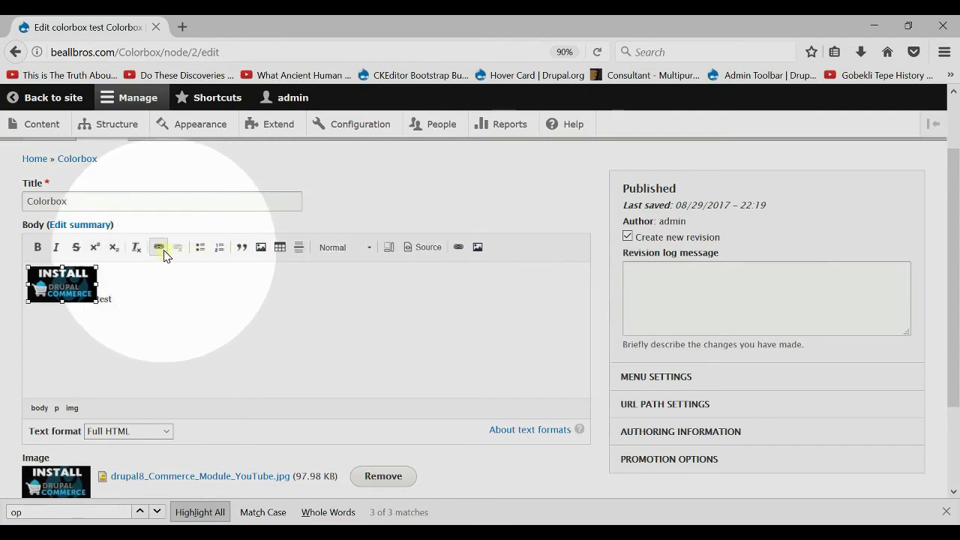
click(458, 248)
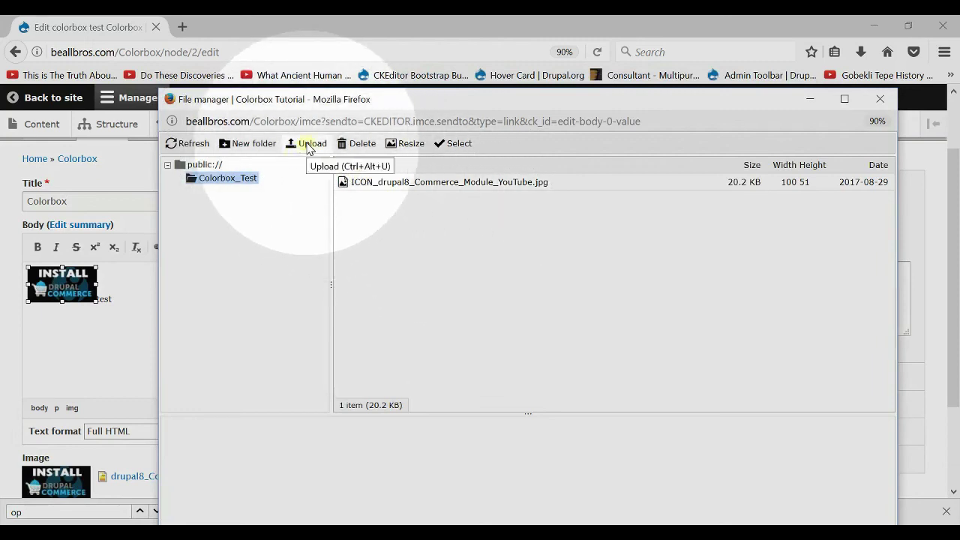
click(370, 173)
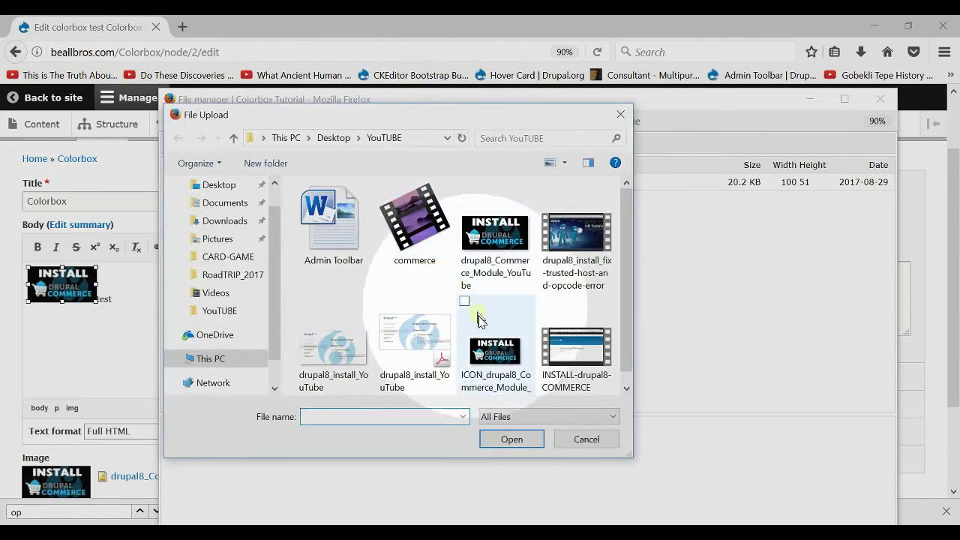
click(480, 326)
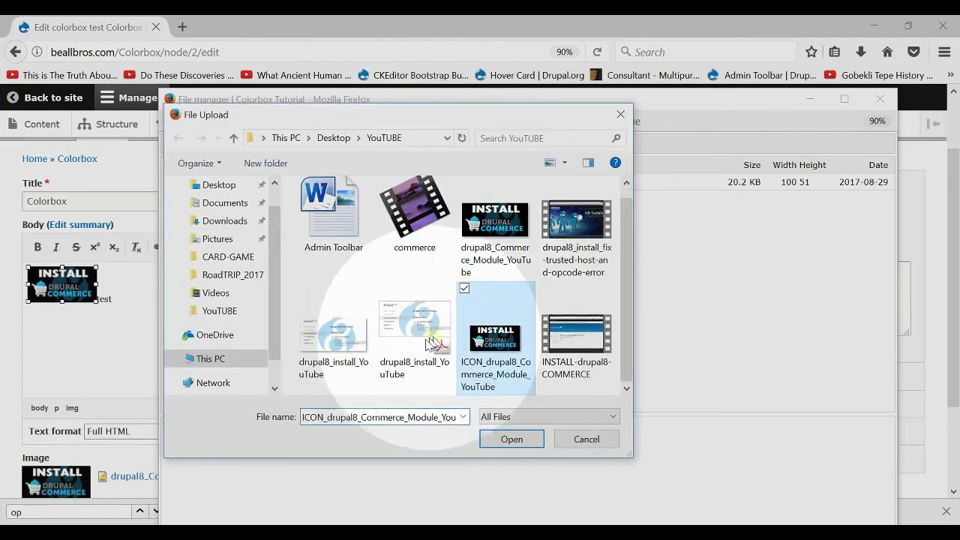
double_click(346, 336)
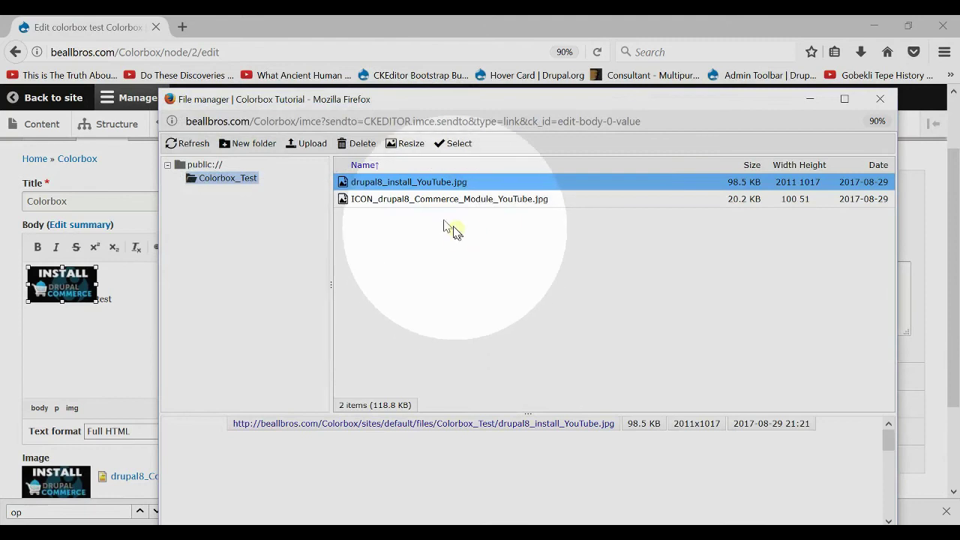
double_click(368, 184)
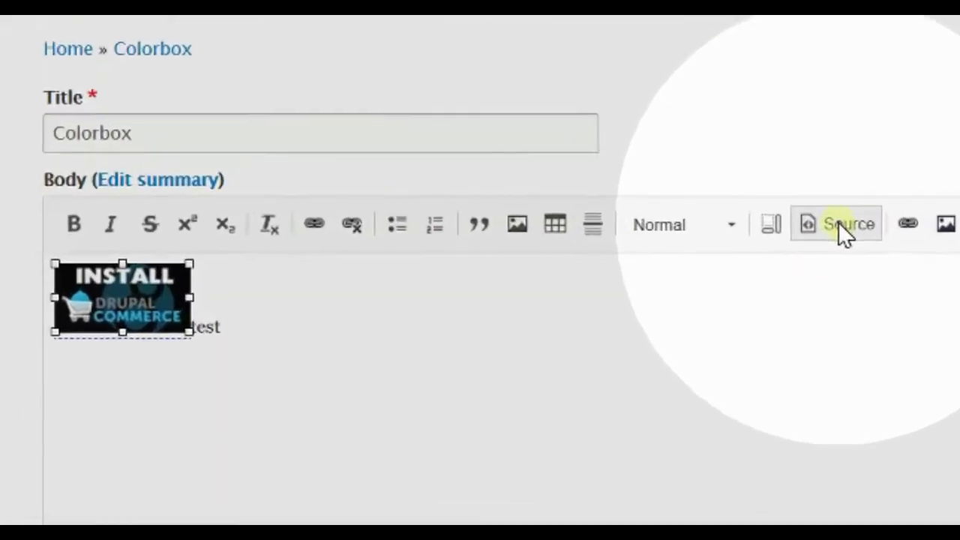
- In the body's HTML source, add class="colorbox" to the thumbnail's link tag
click(424, 247)
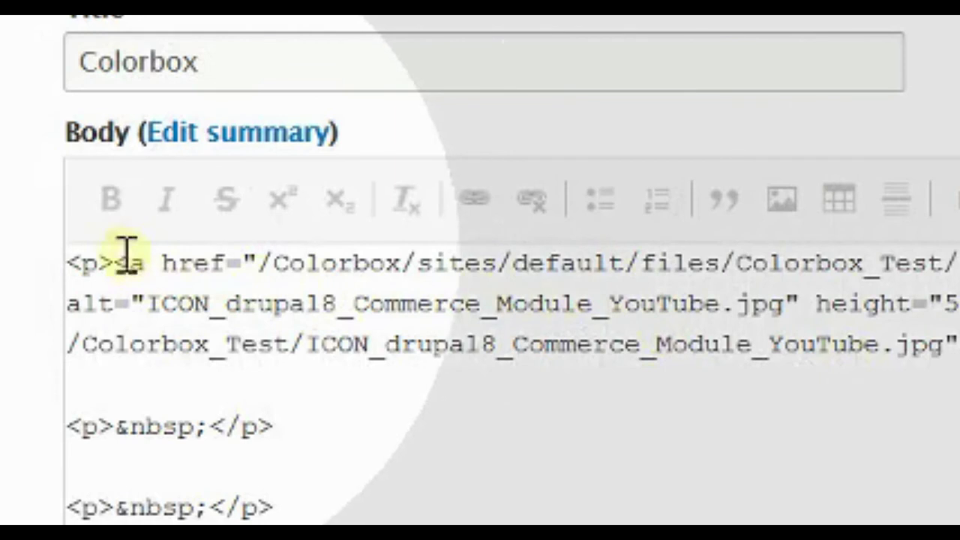
drag(131, 262, 239, 263)
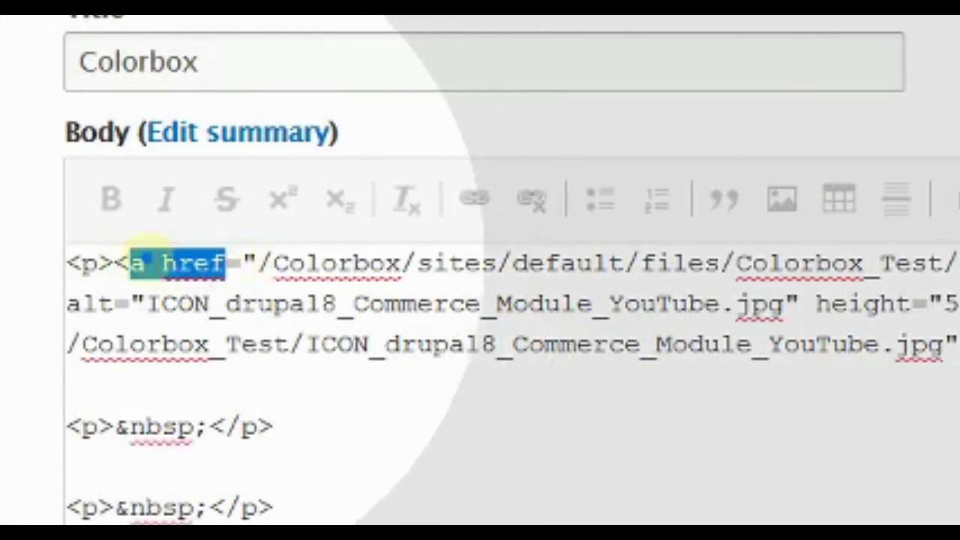
click(159, 268)
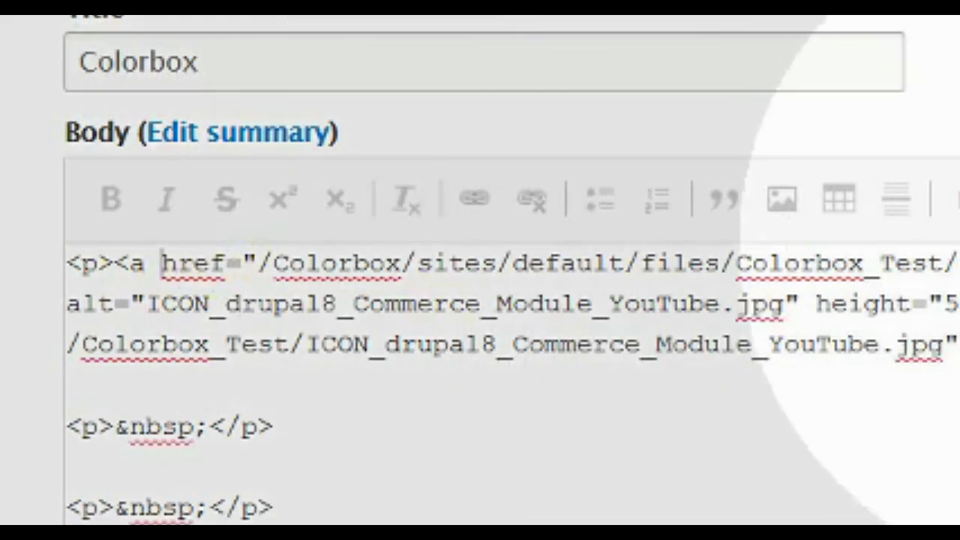
text(class)
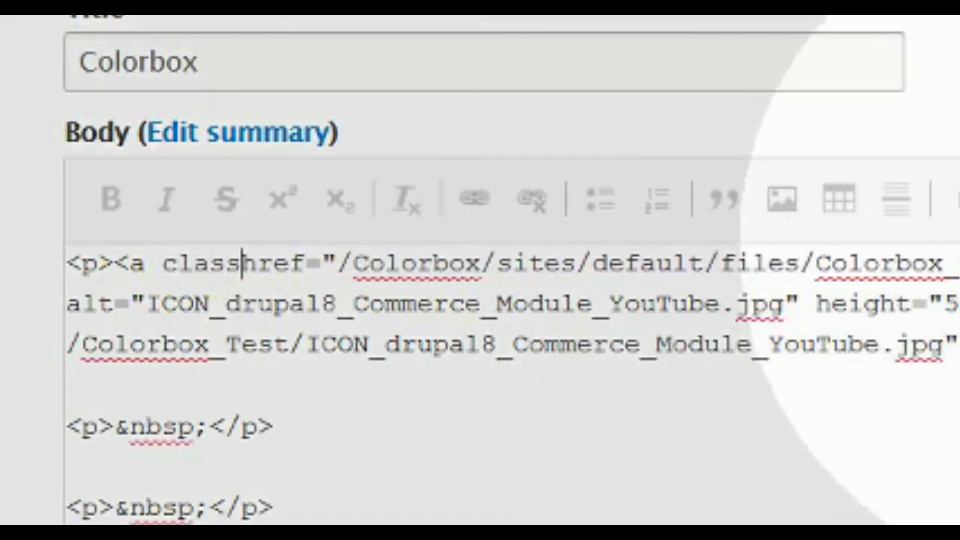
text(="" )
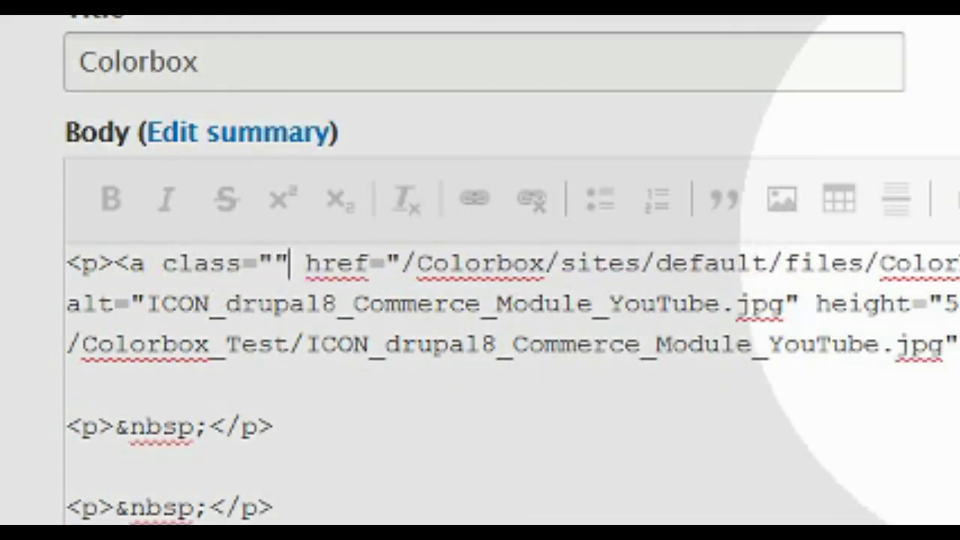
text(colorbo)
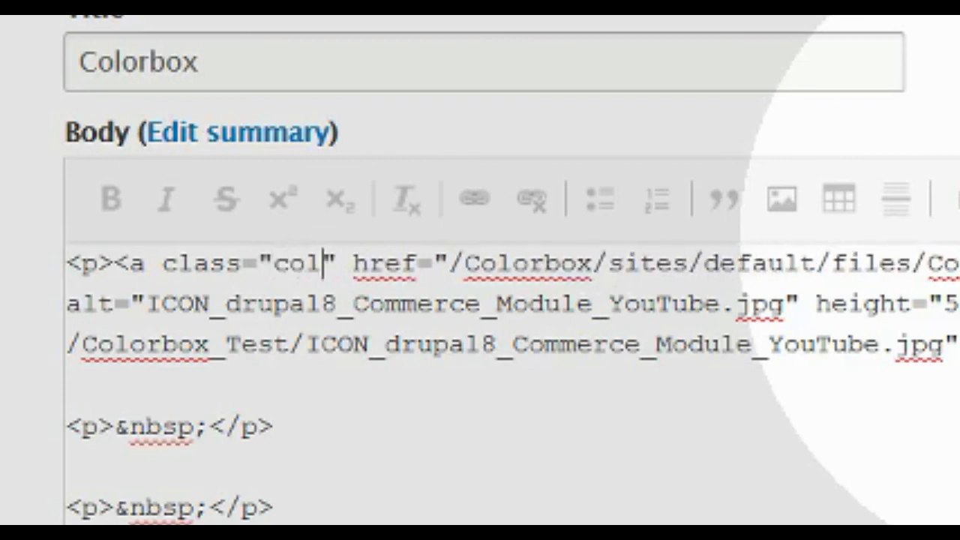
text(x)
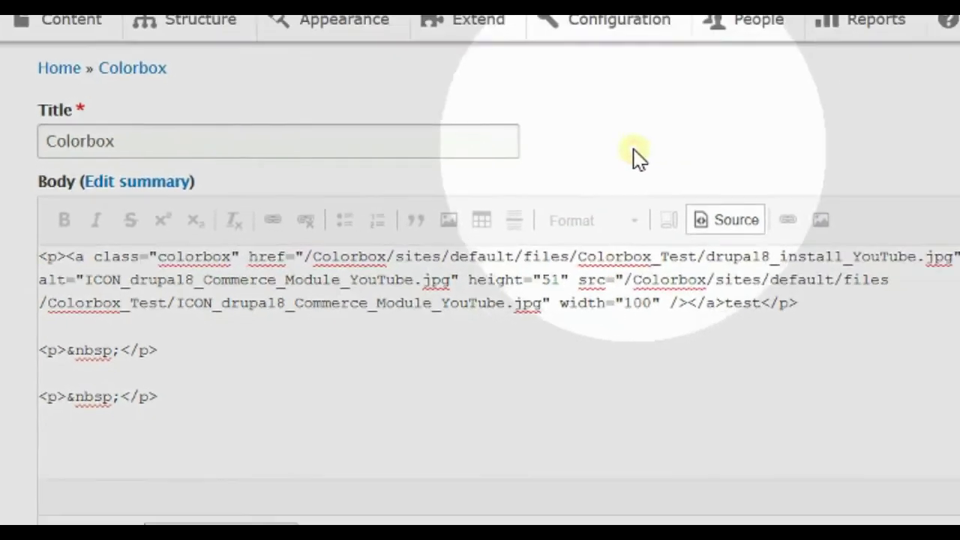
scroll(632, 157, down, 3)
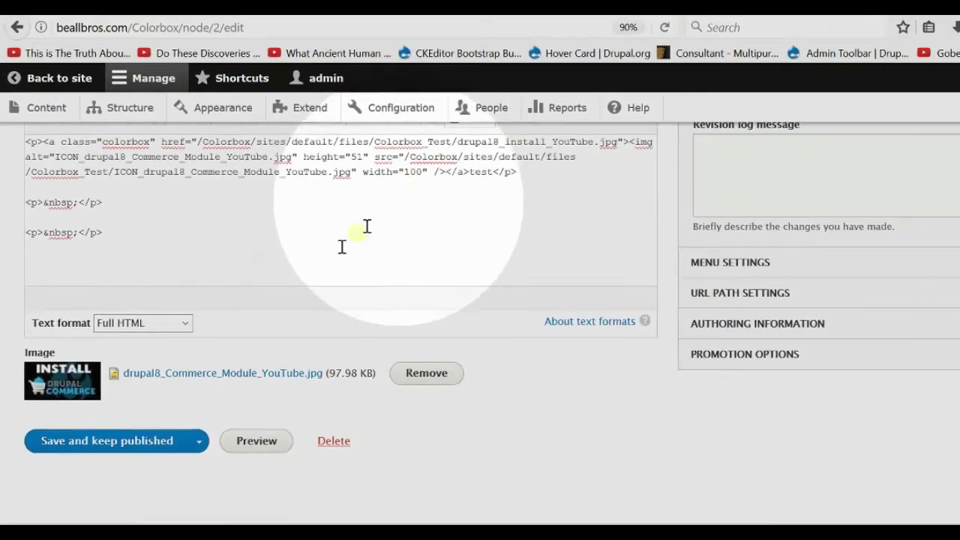
- Save the node and check the thumbnail opens the full install image in a lightbox
click(158, 424)
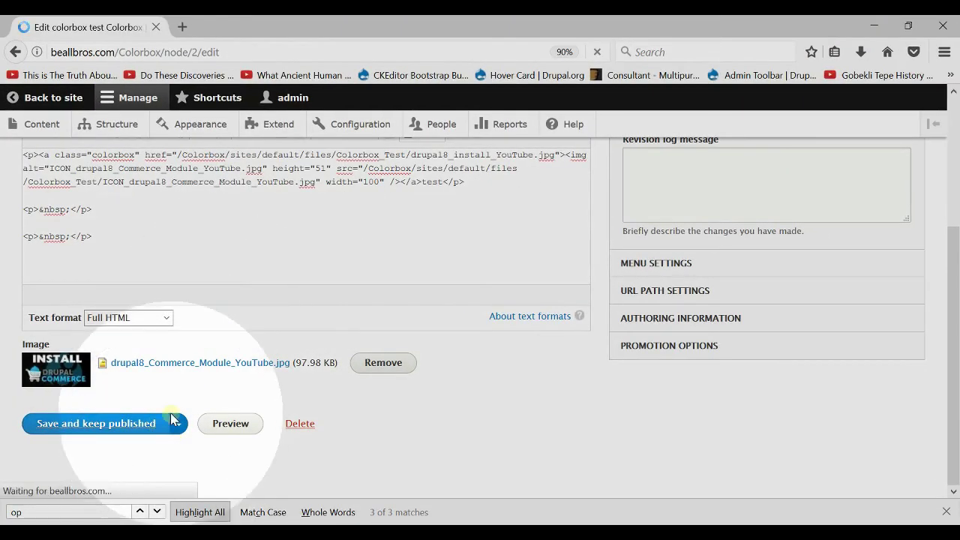
scroll(327, 303, down, 3)
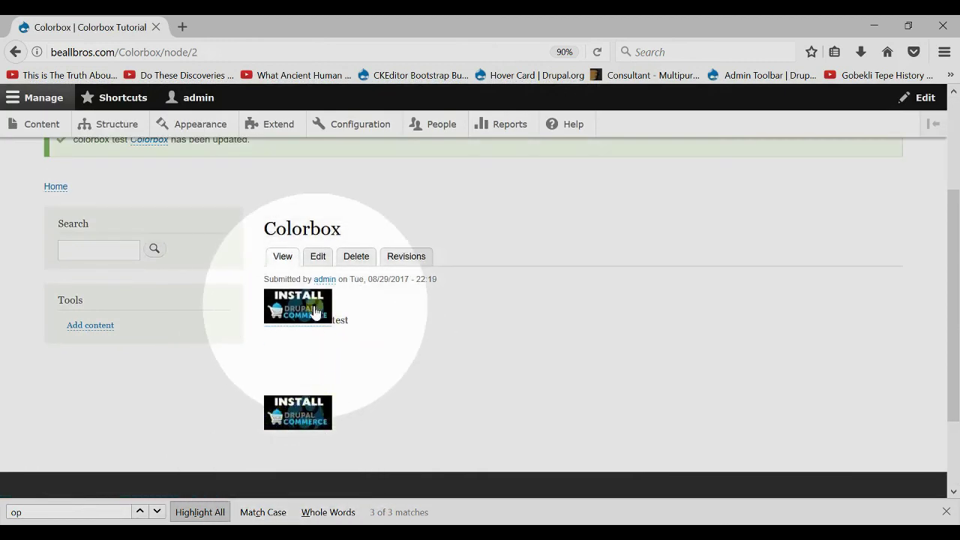
click(315, 308)
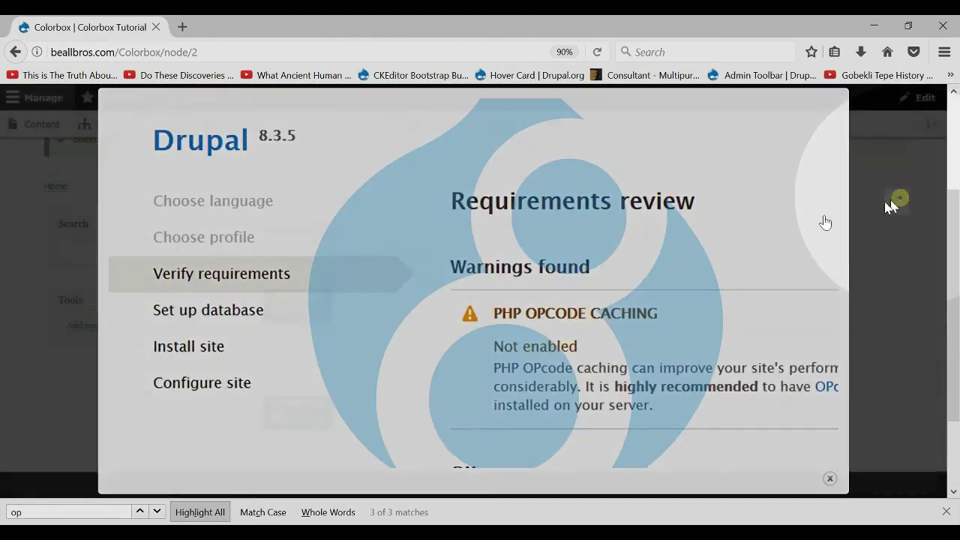
click(891, 204)
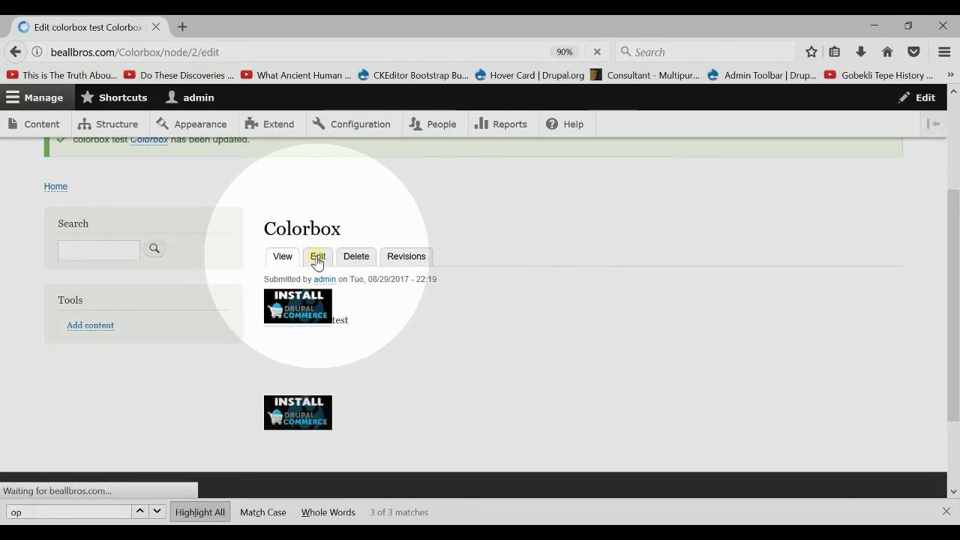
- Select the linked thumbnail and open then dismiss the IMCE browser and Insert Image dialog unchanged
scroll(248, 278, down, 2)
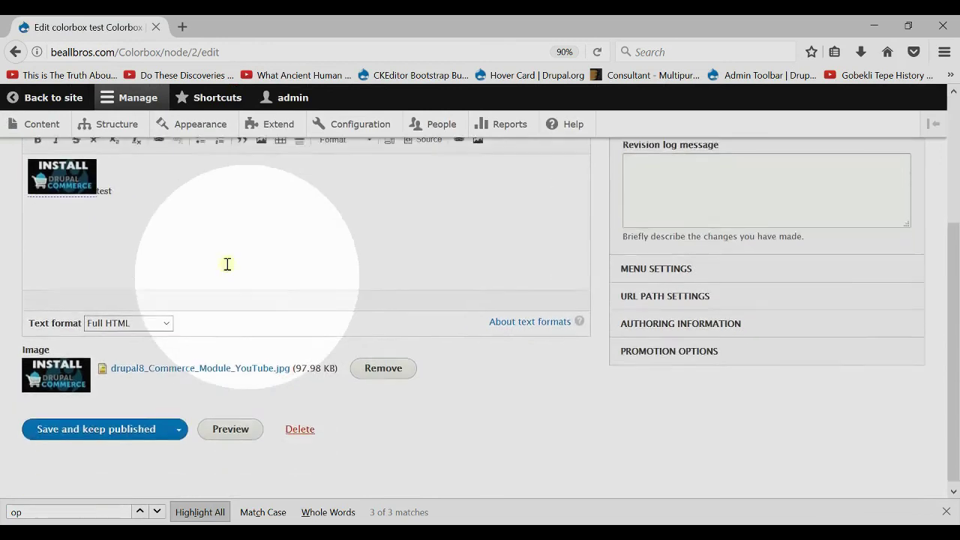
scroll(228, 264, up, 2)
click(58, 325)
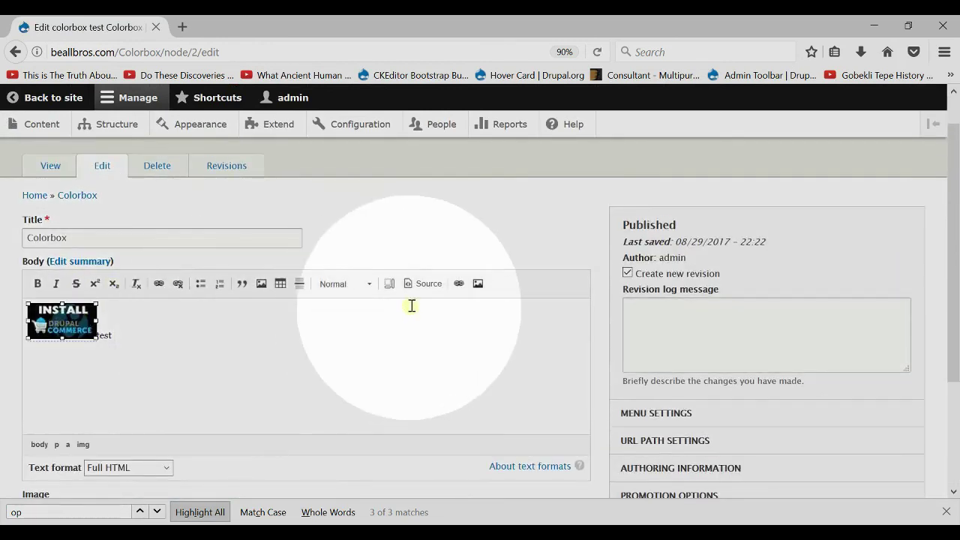
click(477, 284)
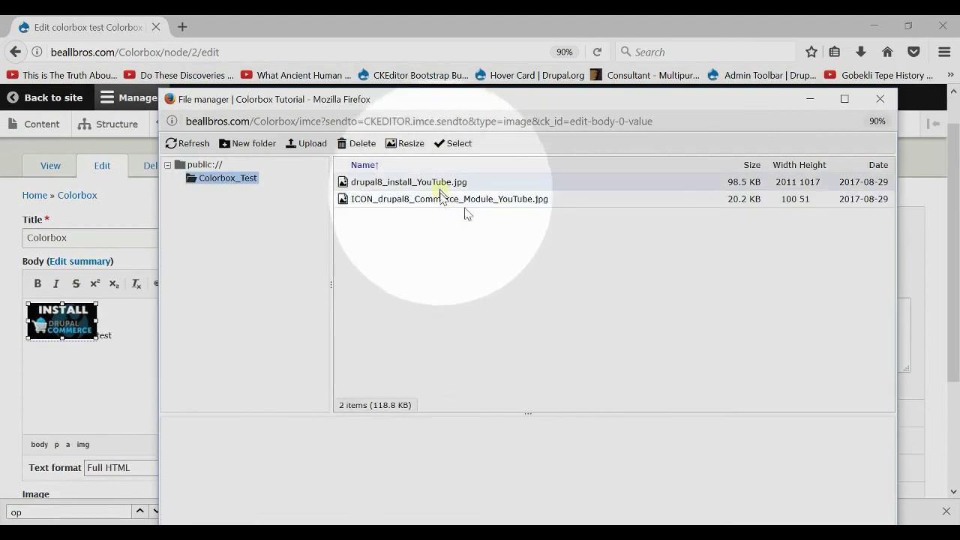
click(872, 107)
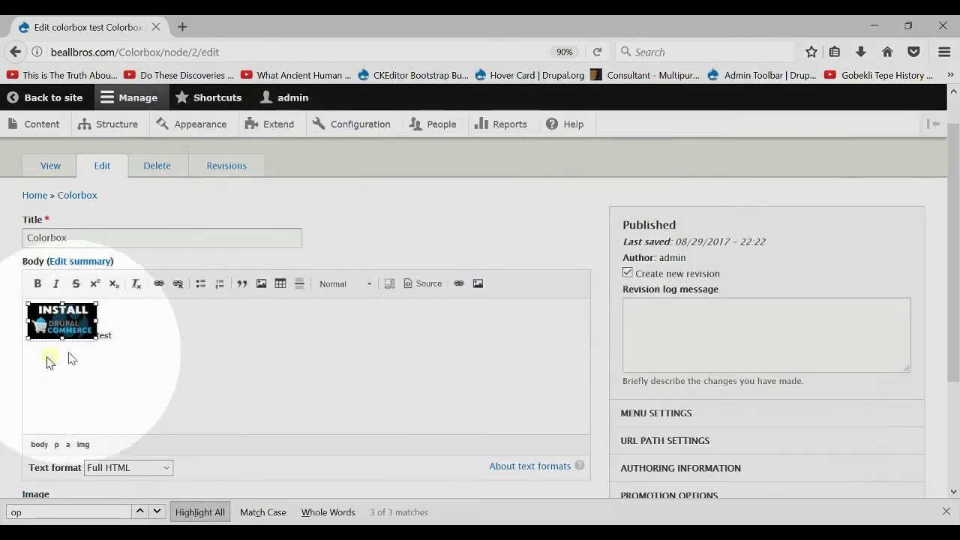
click(260, 285)
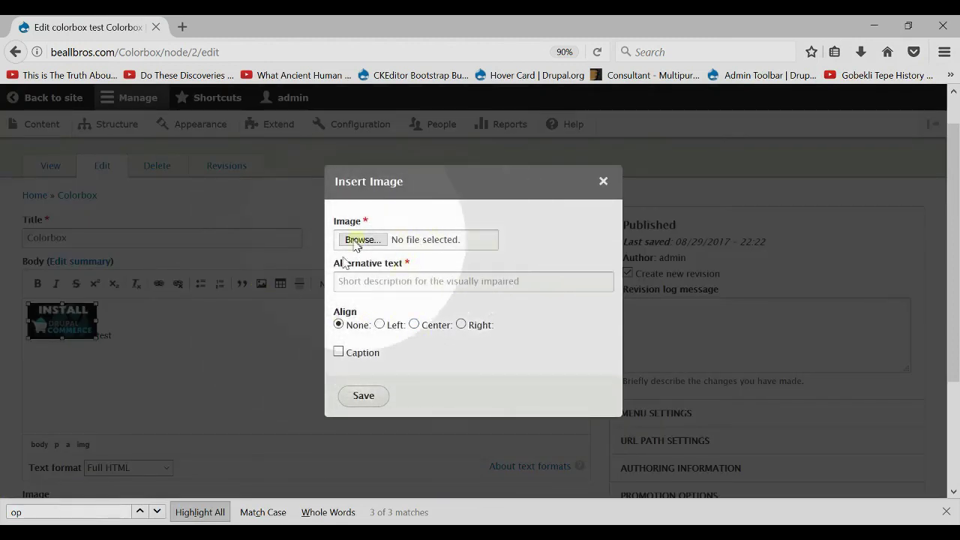
click(604, 183)
click(370, 129)
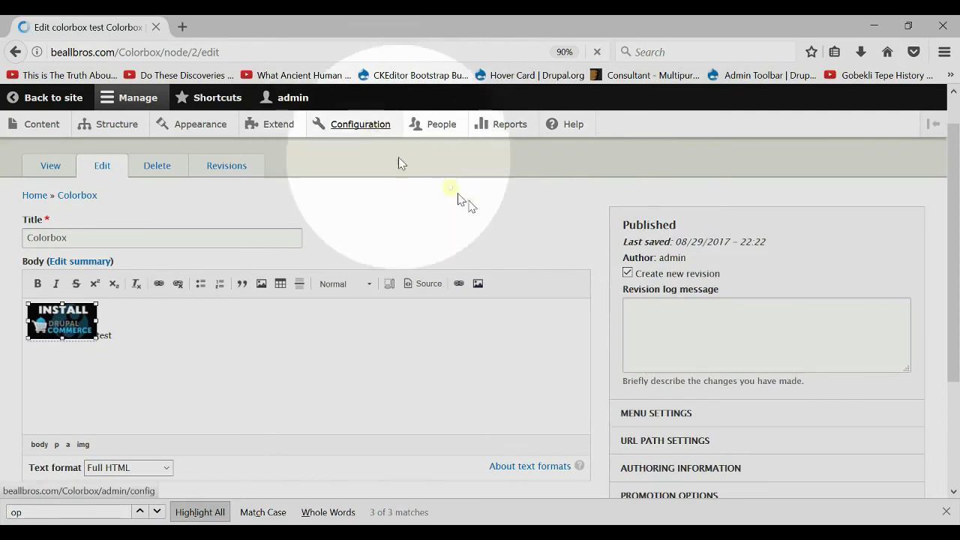
- Filter configuration for Imce and scroll through the Admin profile's folder permissions
text(imce)
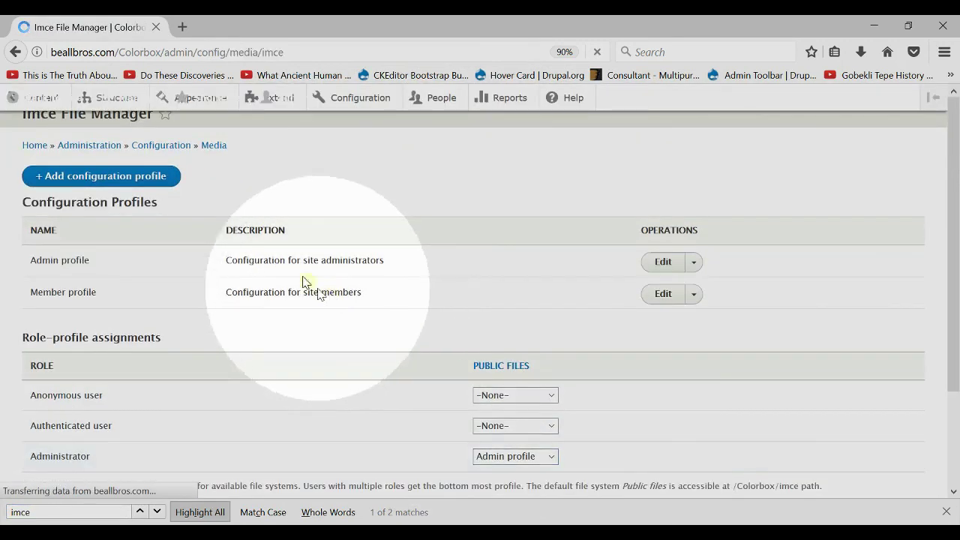
scroll(348, 214, down, 3)
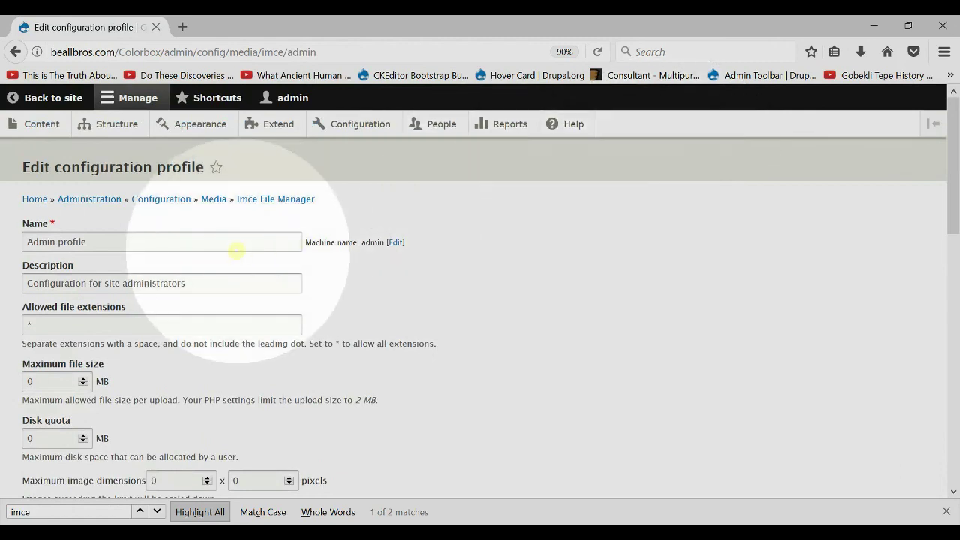
scroll(236, 252, down, 10)
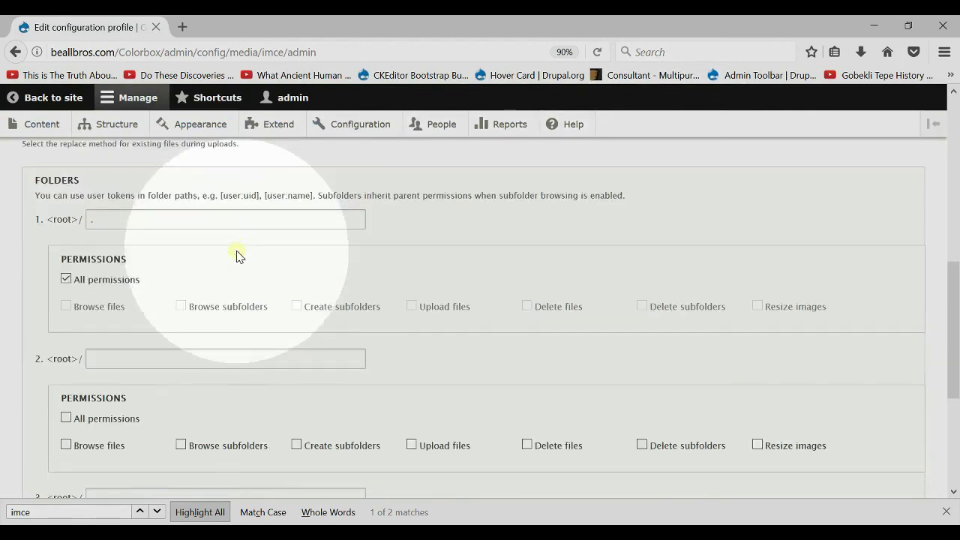
scroll(236, 257, up, 4)
scroll(236, 256, down, 4)
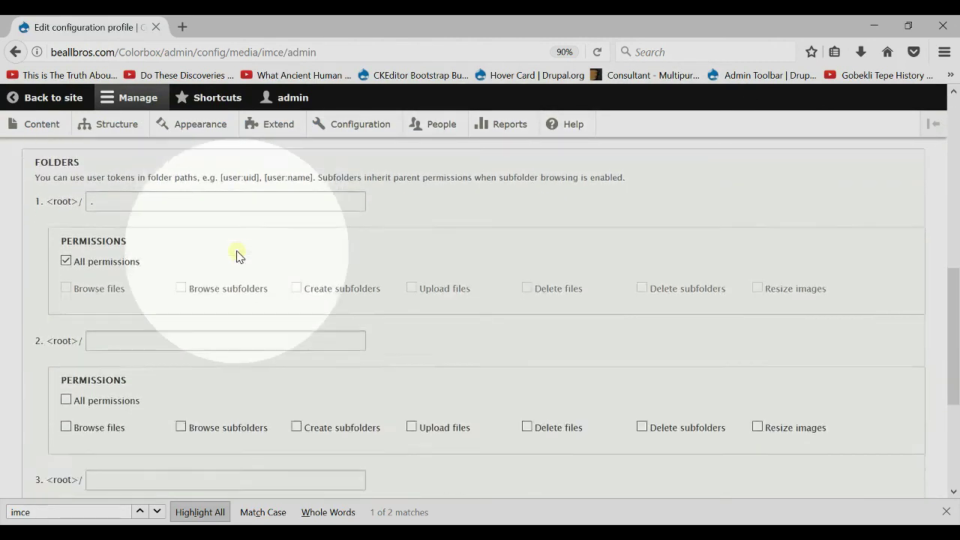
scroll(236, 255, down, 5)
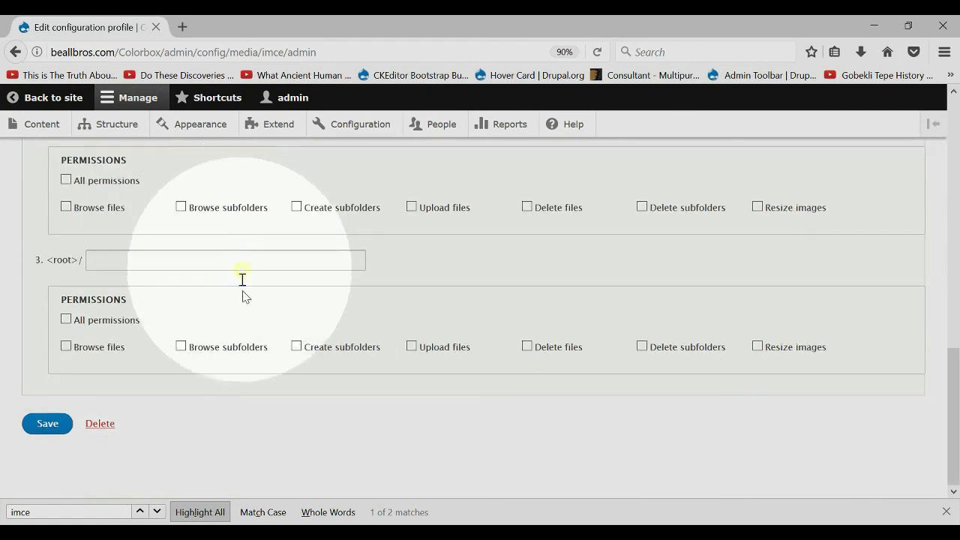
scroll(244, 358, up, 20)
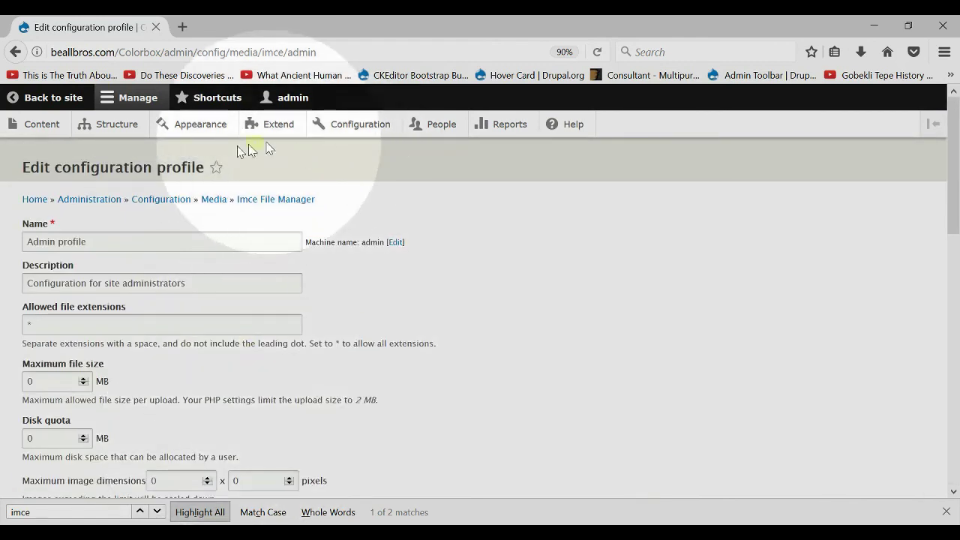